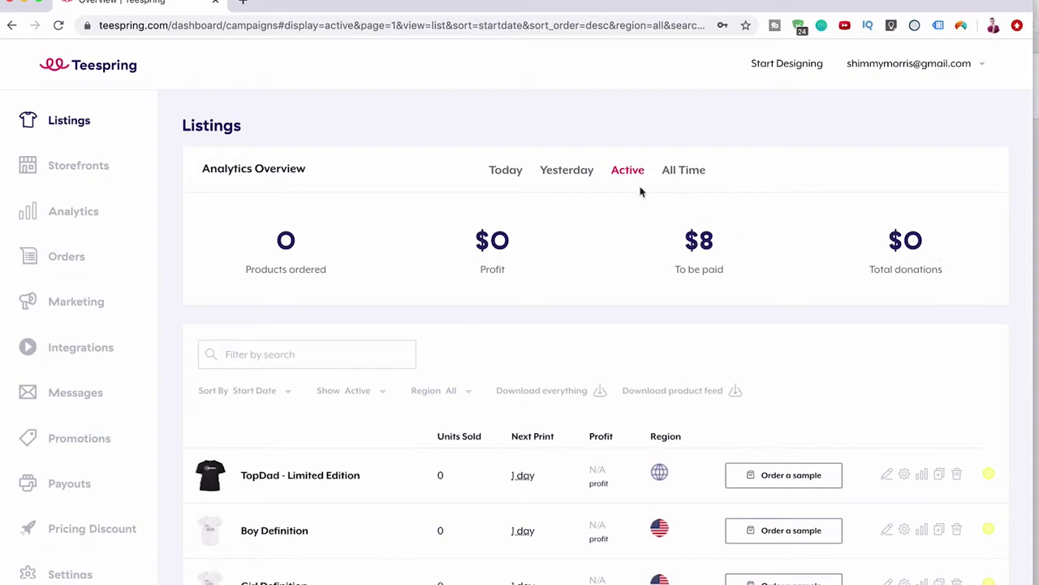
- Review the listings analytics overview for all time, yesterday and active periods, and look through the campaign listings
{"action": "left_click", "coordinate": [684, 171]}
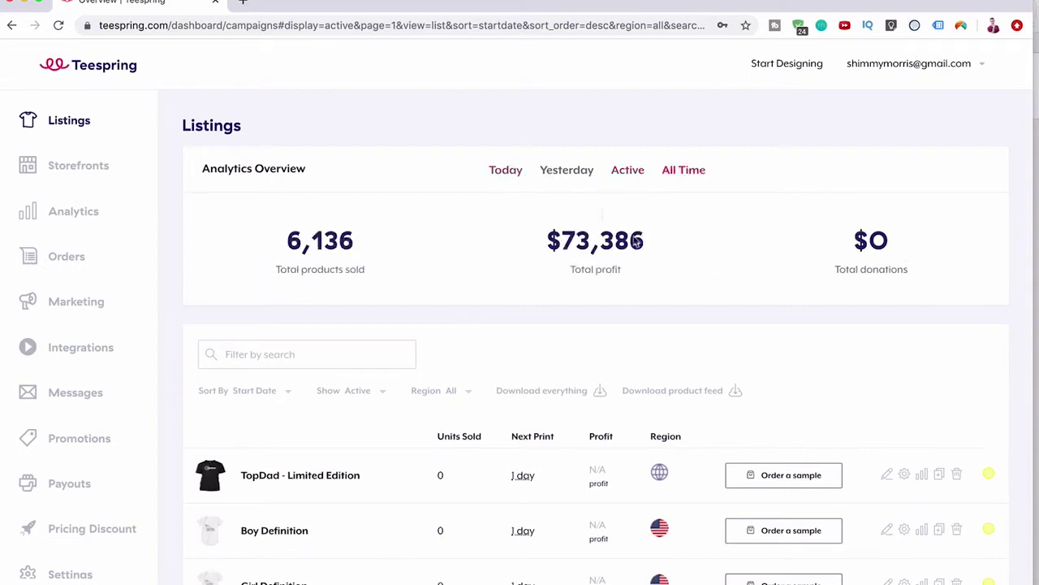
{"action": "left_click_drag", "start_coordinate": [364, 249], "coordinate": [266, 246]}
{"action": "left_click_drag", "start_coordinate": [481, 242], "coordinate": [696, 255]}
{"action": "left_click", "coordinate": [692, 254]}
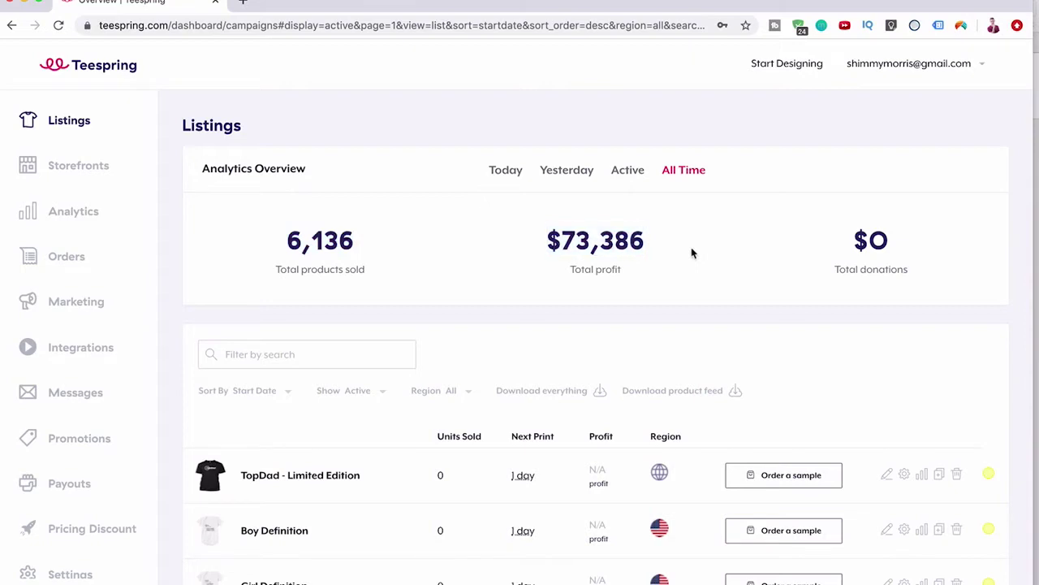
{"action": "left_click", "coordinate": [580, 177]}
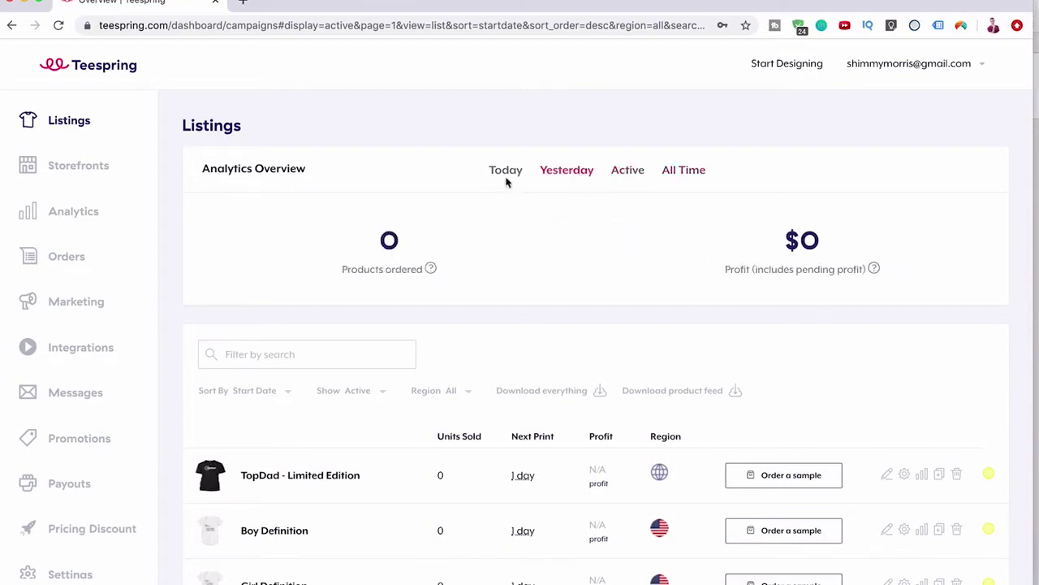
{"action": "left_click", "coordinate": [626, 172]}
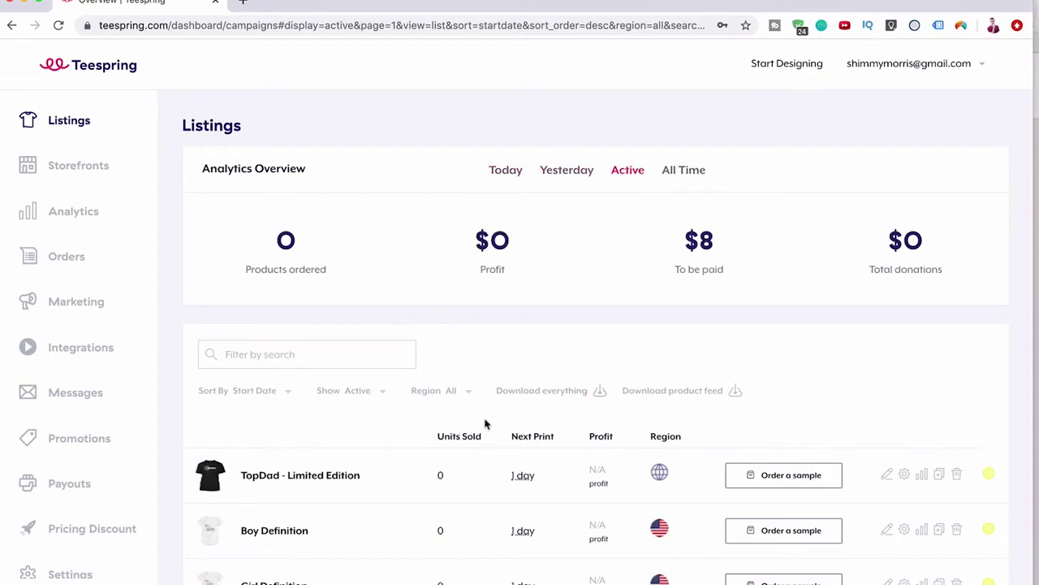
{"action": "scroll", "coordinate": [487, 422], "scroll_direction": "down", "scroll_amount": 5}
{"action": "scroll", "coordinate": [487, 422], "scroll_direction": "up", "scroll_amount": 5}
- Open the Storefronts section and look over the existing storefronts and their grouped listings
{"action": "left_click", "coordinate": [103, 165]}
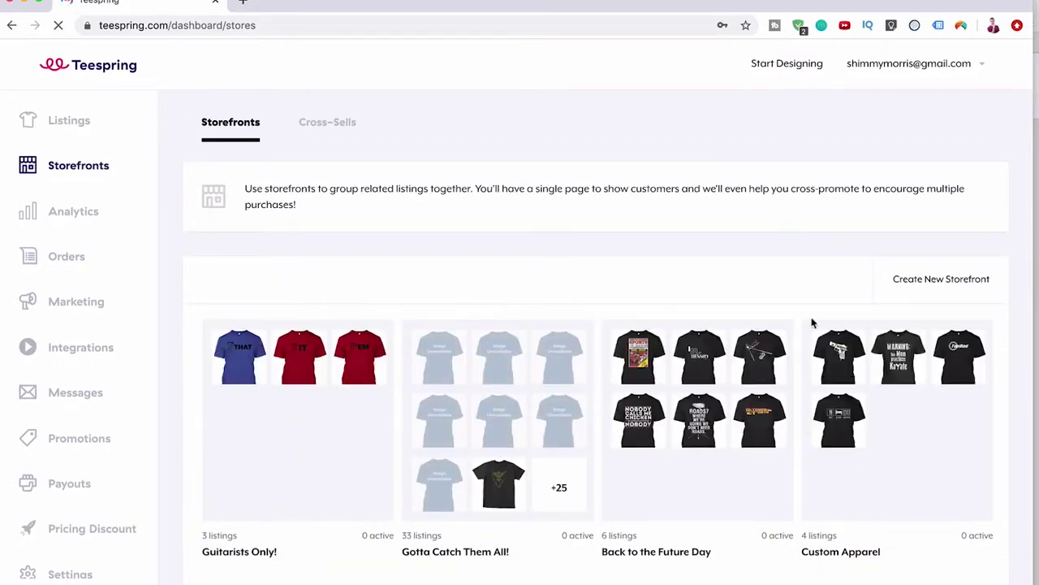
{"action": "mouse_move", "coordinate": [820, 332]}
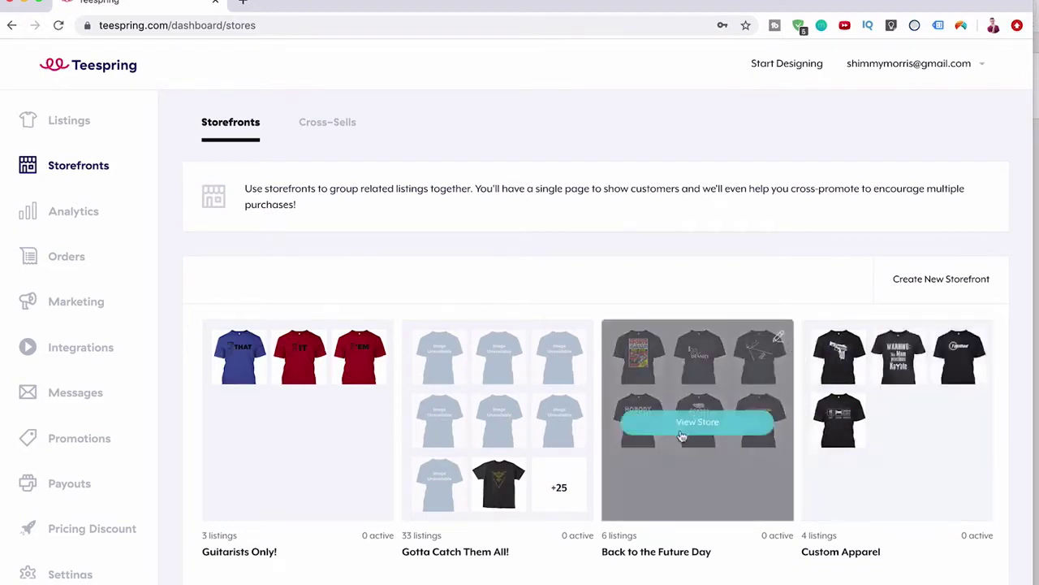
{"action": "mouse_move", "coordinate": [754, 426]}
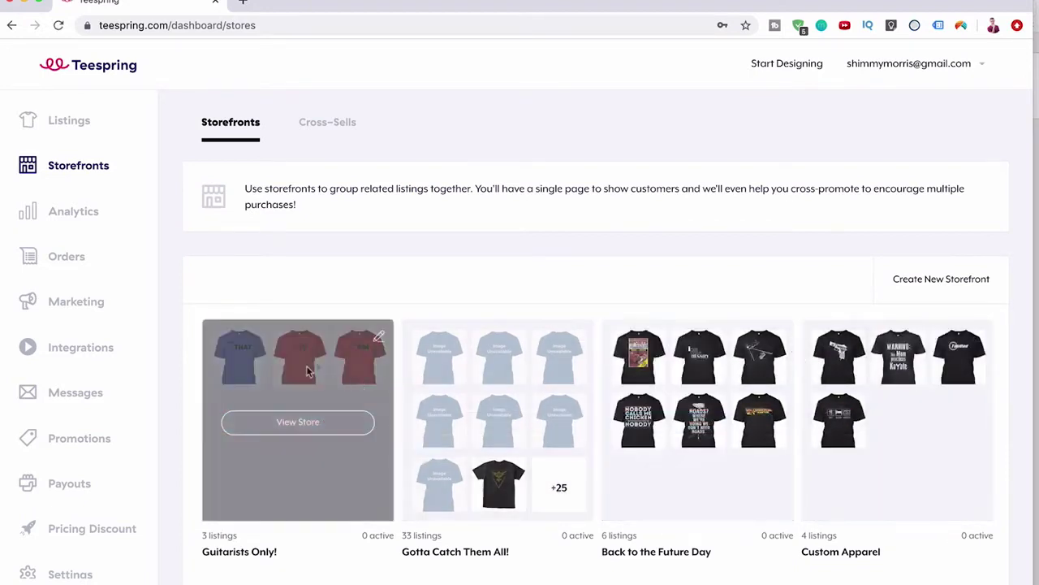
{"action": "mouse_move", "coordinate": [246, 365]}
{"action": "scroll", "coordinate": [353, 539], "scroll_direction": "down", "scroll_amount": 1}
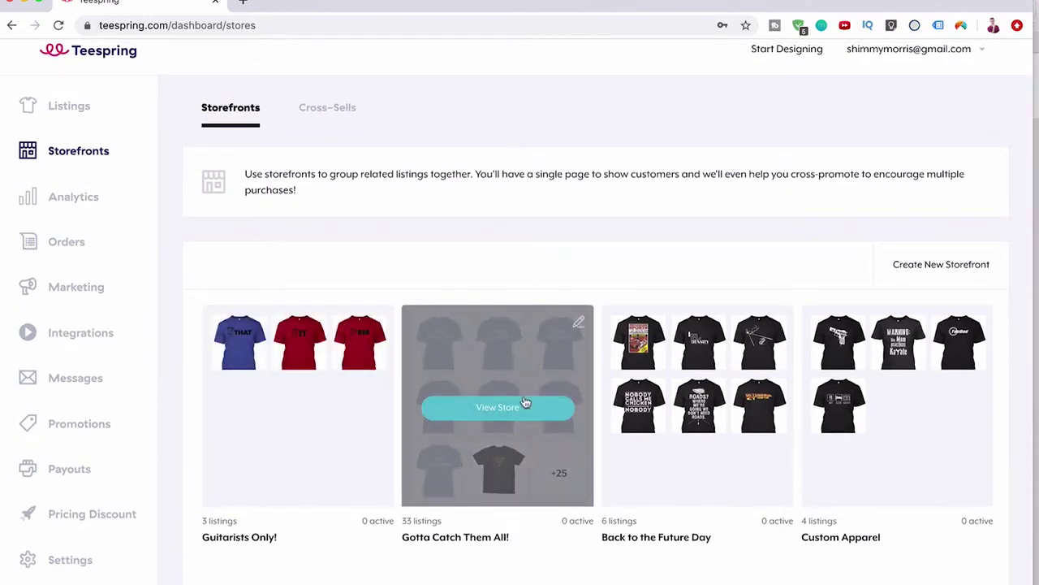
{"action": "scroll", "coordinate": [525, 403], "scroll_direction": "down", "scroll_amount": 3}
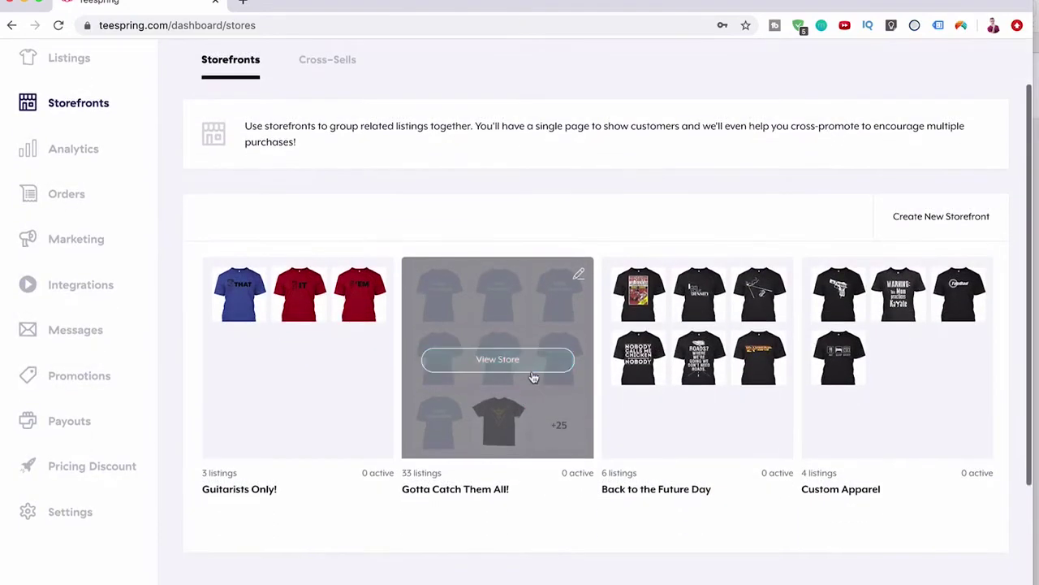
{"action": "scroll", "coordinate": [532, 377], "scroll_direction": "down", "scroll_amount": 2}
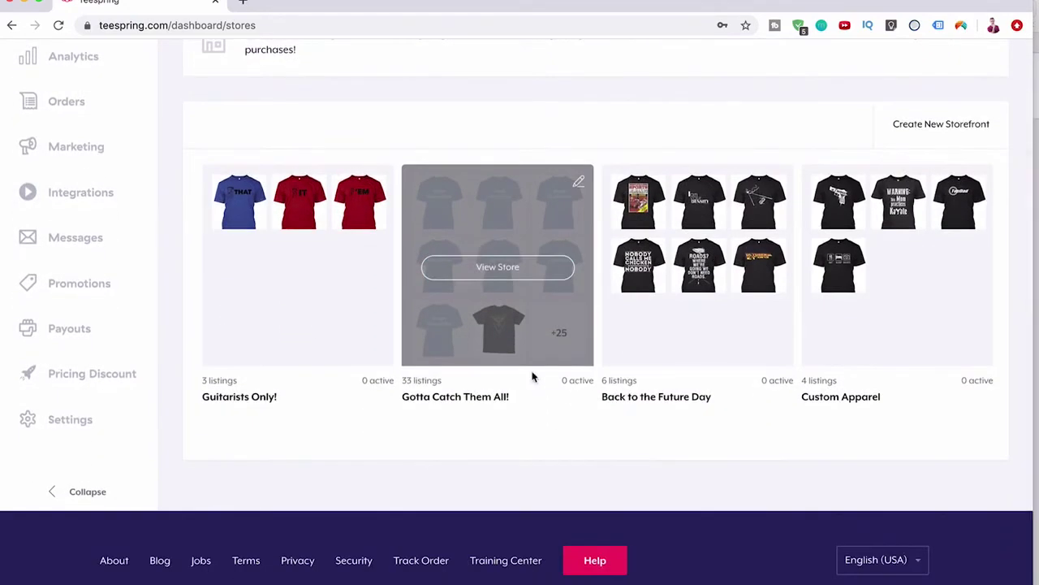
{"action": "scroll", "coordinate": [383, 404], "scroll_direction": "up", "scroll_amount": 5}
- View the Guitarists Only! storefront page and its web address, and return to the storefronts overview
{"action": "left_click", "coordinate": [305, 424]}
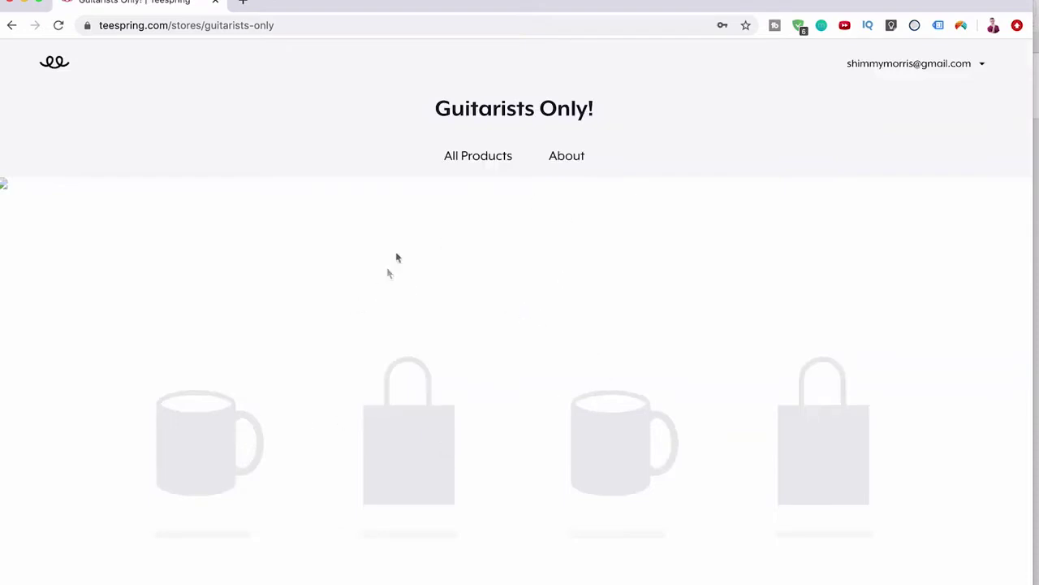
{"action": "left_click", "coordinate": [323, 25]}
{"action": "scroll", "coordinate": [389, 301], "scroll_direction": "down", "scroll_amount": 3}
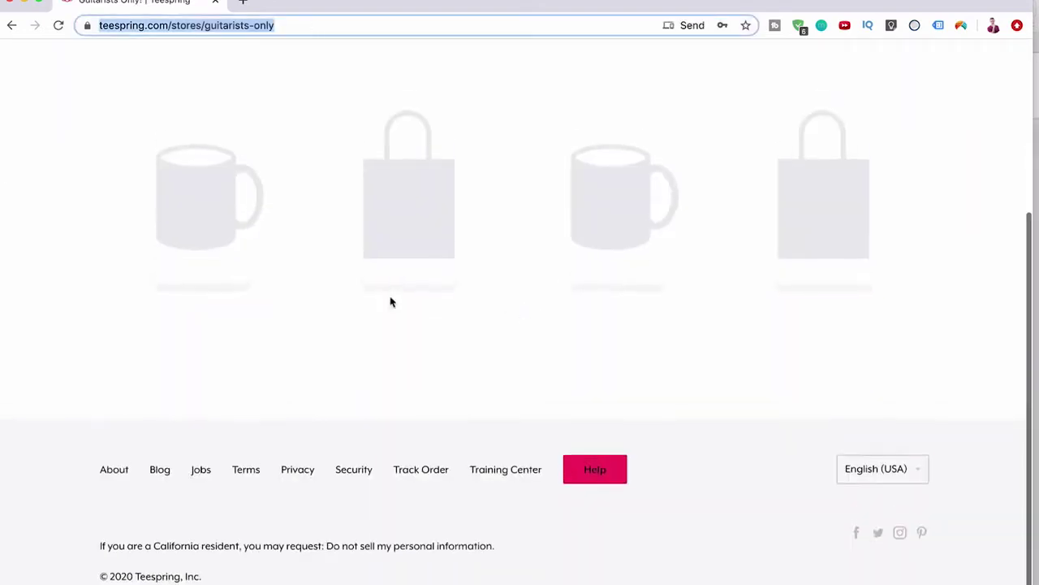
{"action": "scroll", "coordinate": [389, 302], "scroll_direction": "up", "scroll_amount": 5}
{"action": "left_click", "coordinate": [389, 302]}
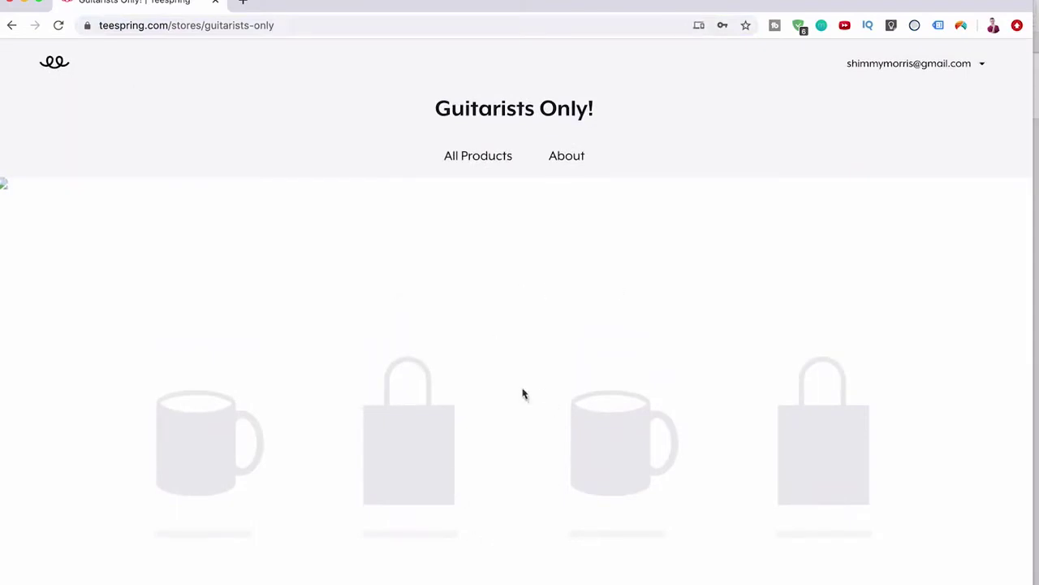
{"action": "left_click", "coordinate": [281, 28]}
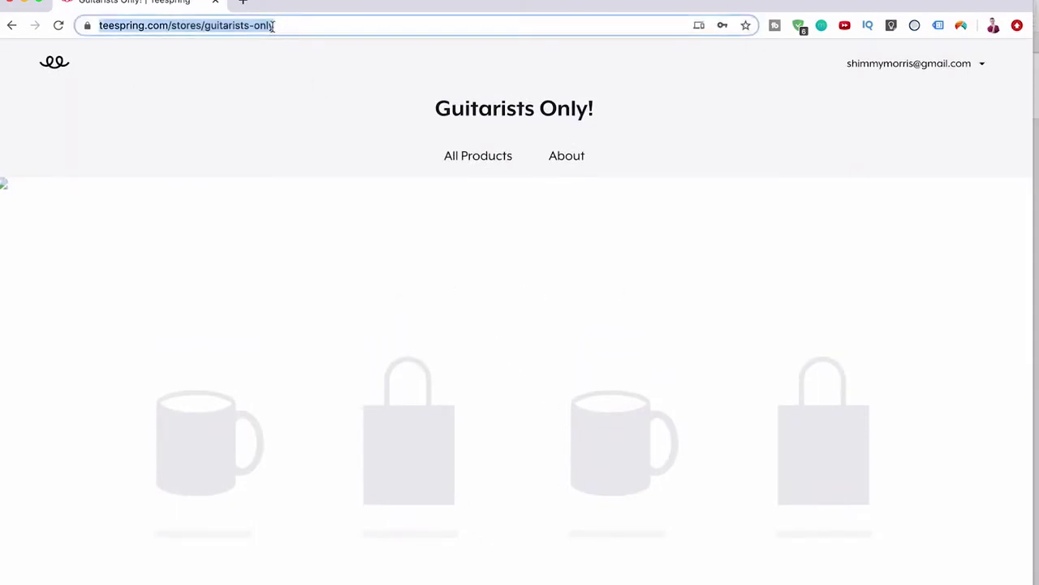
{"action": "left_click", "coordinate": [272, 26]}
{"action": "scroll", "coordinate": [288, 78], "scroll_direction": "left", "scroll_amount": 5}
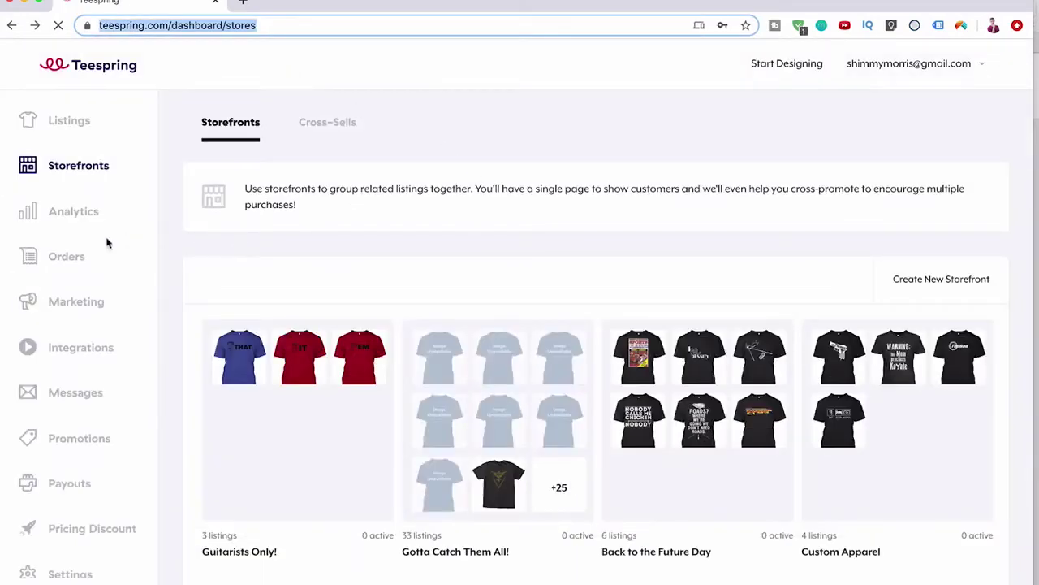
- Look through the Marketing tracking pixel settings for Facebook, Twitter, Pinterest and Google, and return to the Facebook ones
{"action": "left_click", "coordinate": [63, 300]}
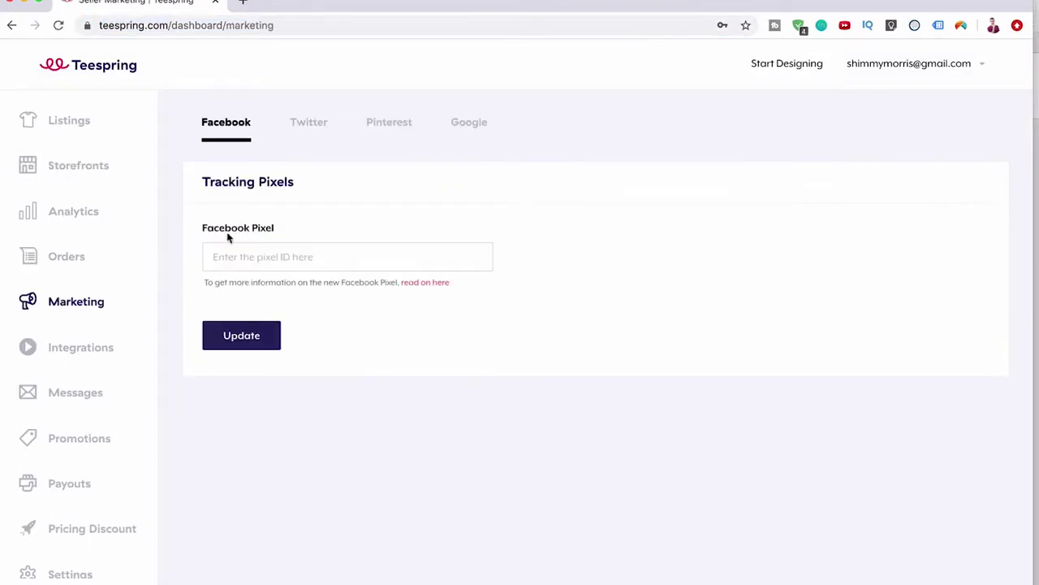
{"action": "left_click", "coordinate": [243, 260]}
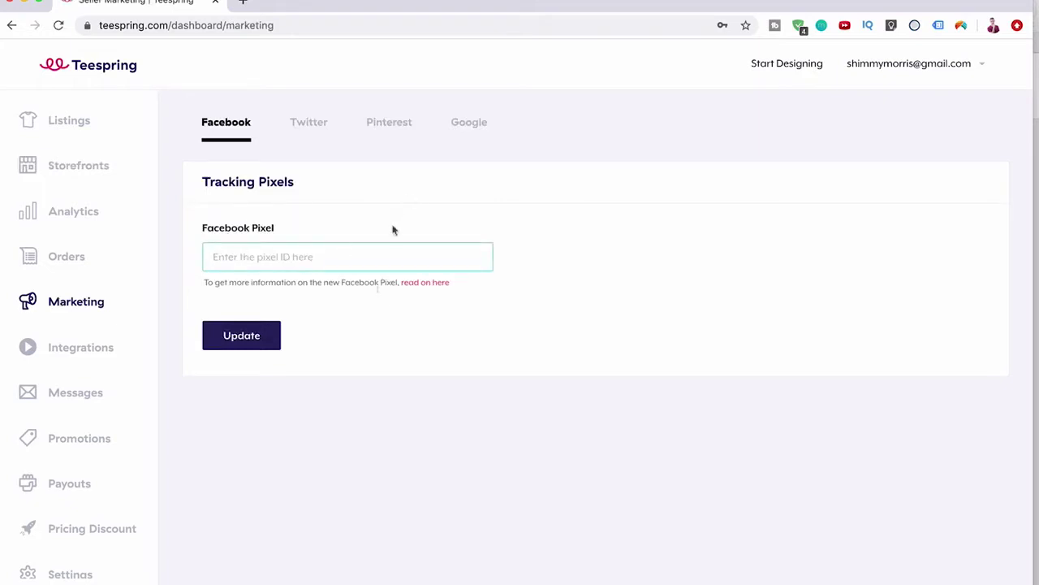
{"action": "left_click", "coordinate": [305, 124]}
{"action": "left_click", "coordinate": [391, 125]}
{"action": "left_click", "coordinate": [464, 127]}
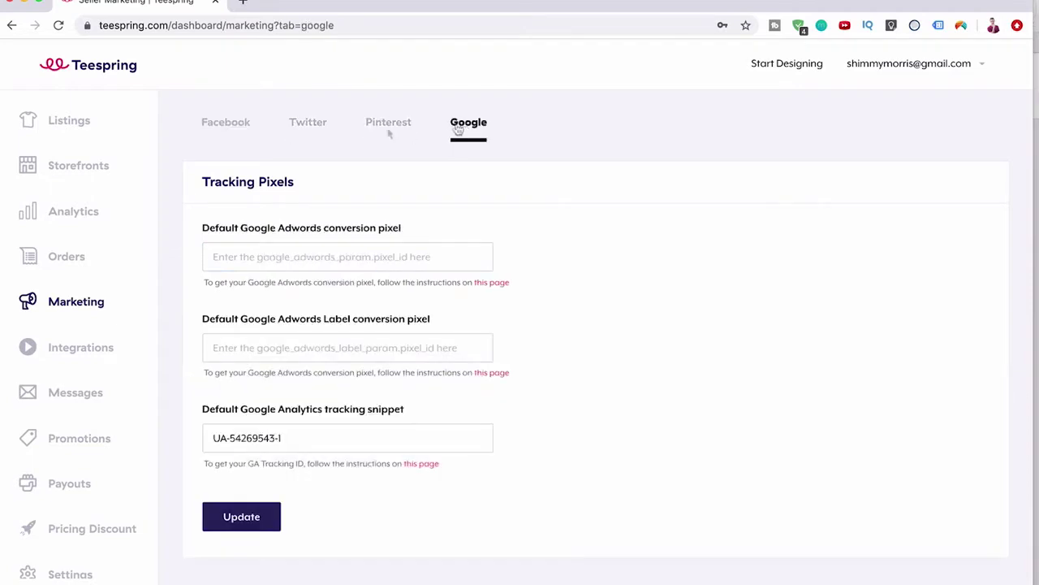
{"action": "left_click", "coordinate": [212, 130]}
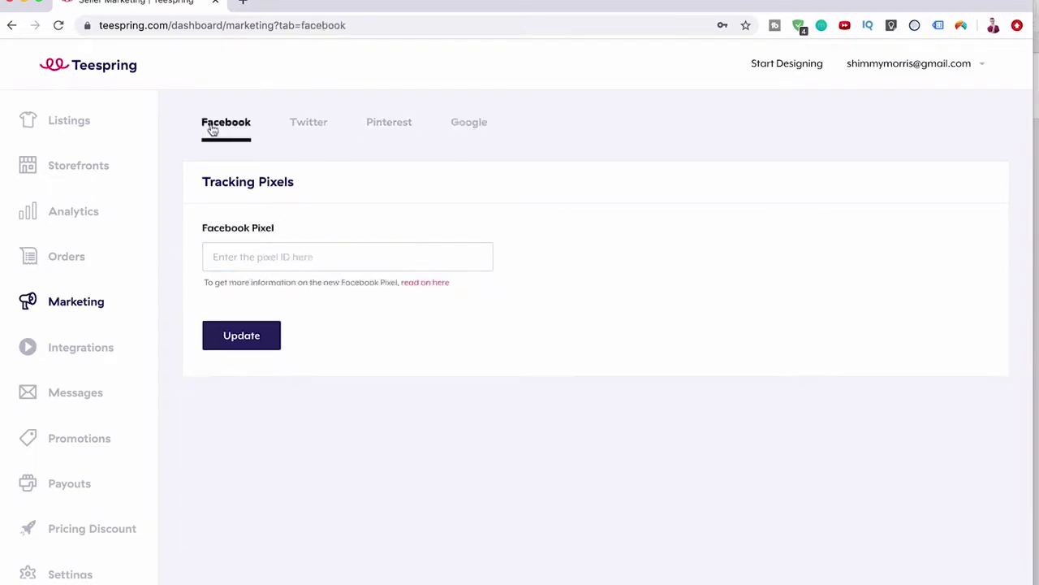
- Switch to Facebook in a new browser tab and open the LearnNation account in Business Manager
{"action": "left_click", "coordinate": [243, 4]}
{"action": "type", "text": "fa"}
{"action": "key", "text": "Return"}
{"action": "left_click", "coordinate": [907, 58]}
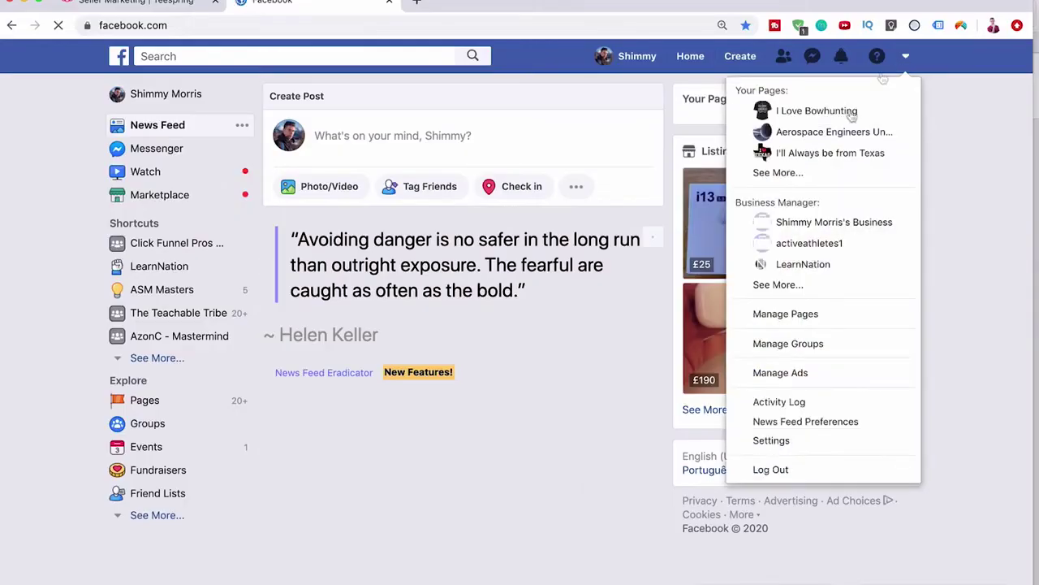
{"action": "left_click", "coordinate": [802, 264]}
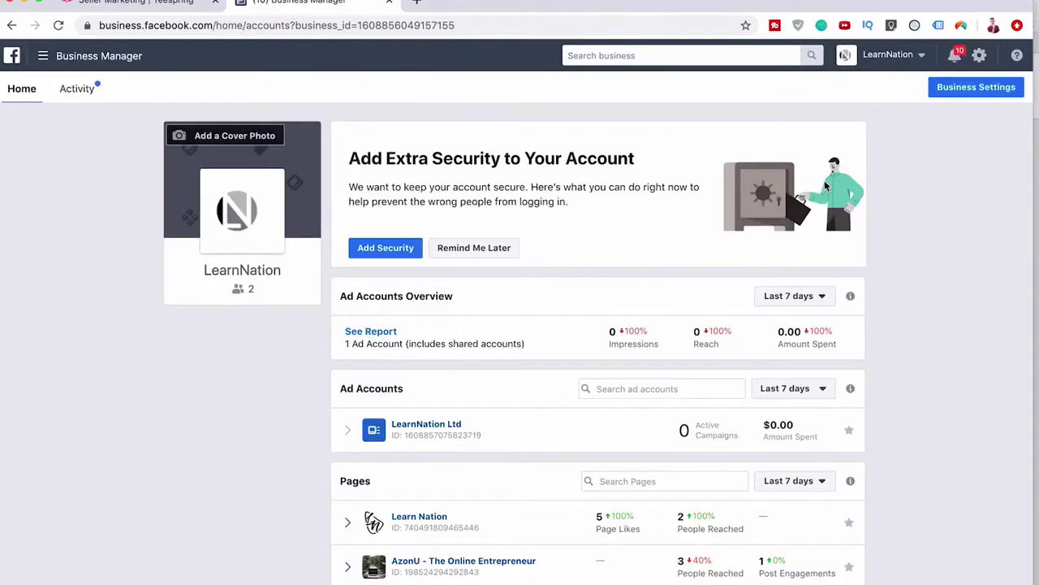
- Open the Pixels data sources of the LearnNation account in Events Manager
{"action": "left_click", "coordinate": [43, 55]}
{"action": "left_click", "coordinate": [118, 430]}
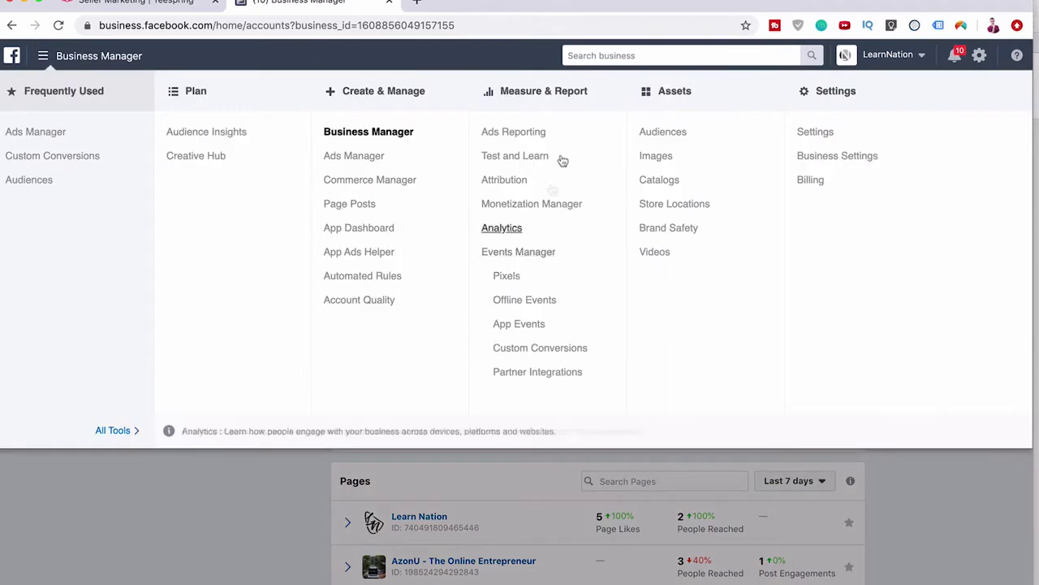
{"action": "left_click", "coordinate": [504, 276]}
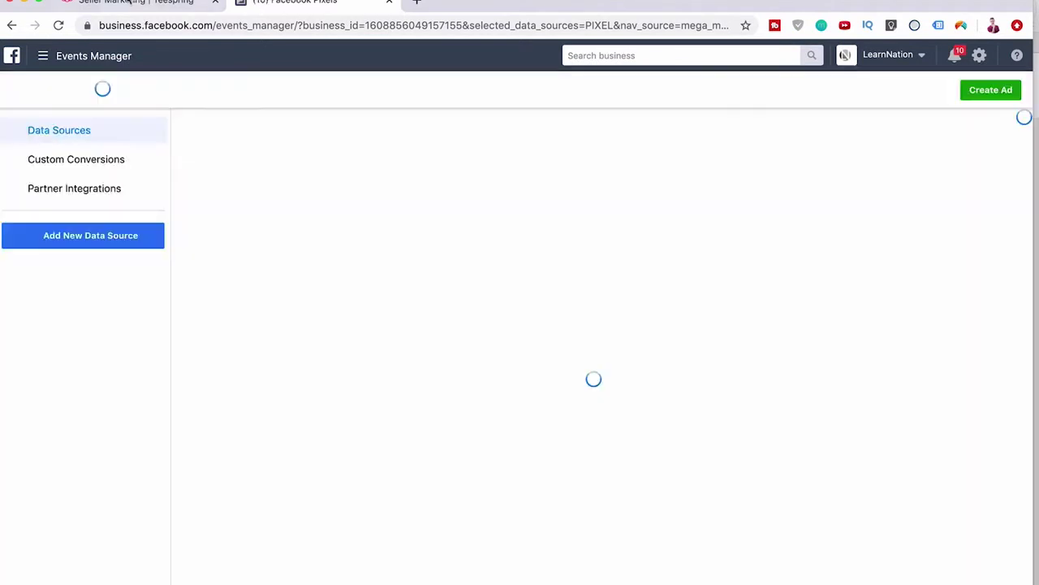
{"action": "left_click", "coordinate": [129, 3]}
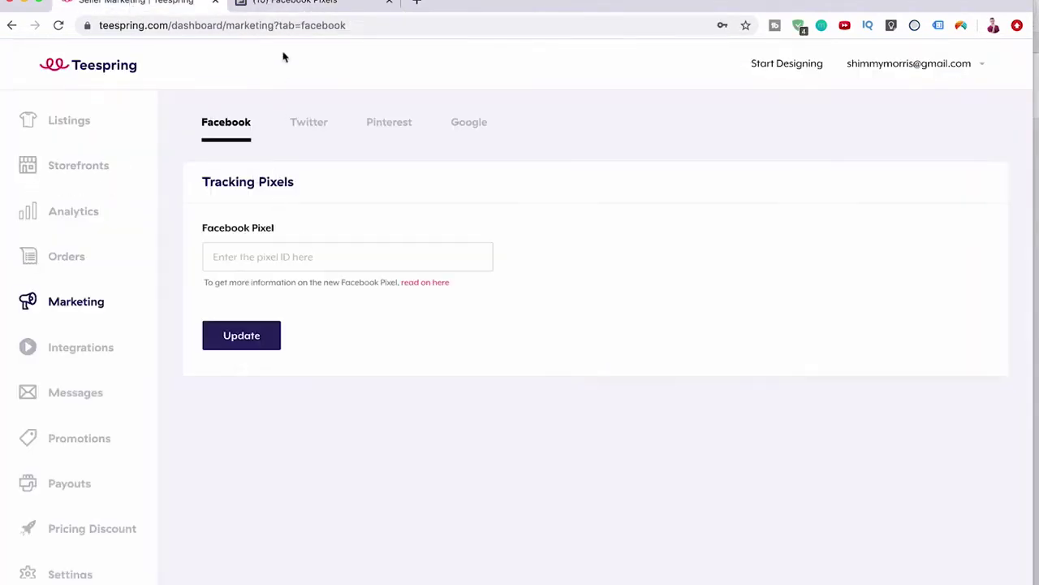
{"action": "left_click", "coordinate": [289, 10]}
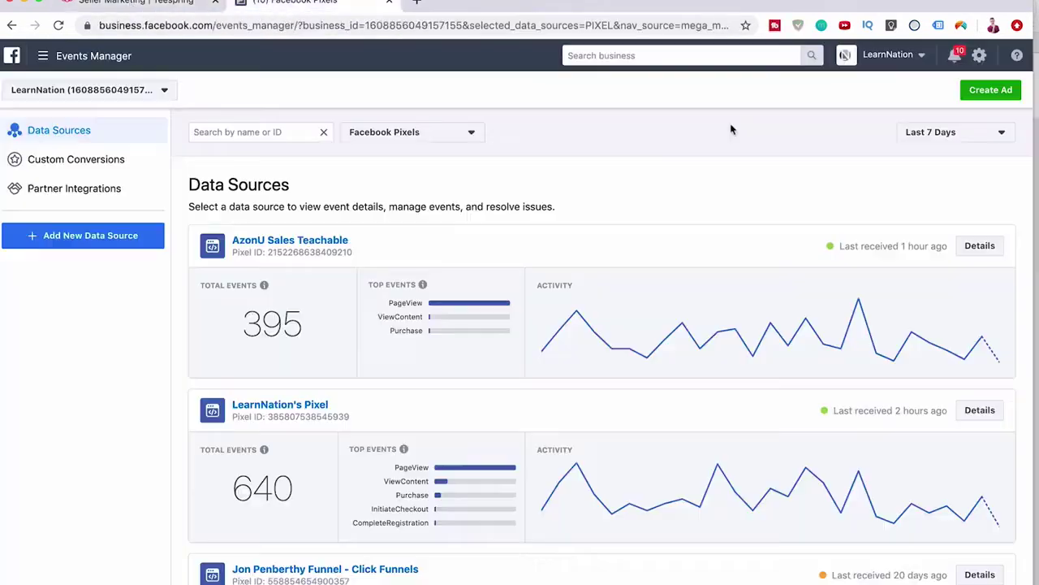
- View the setup dialog for adding a new pixel data source, close it, and switch back to Teespring's marketing settings
{"action": "left_click", "coordinate": [98, 243]}
{"action": "left_click", "coordinate": [63, 259]}
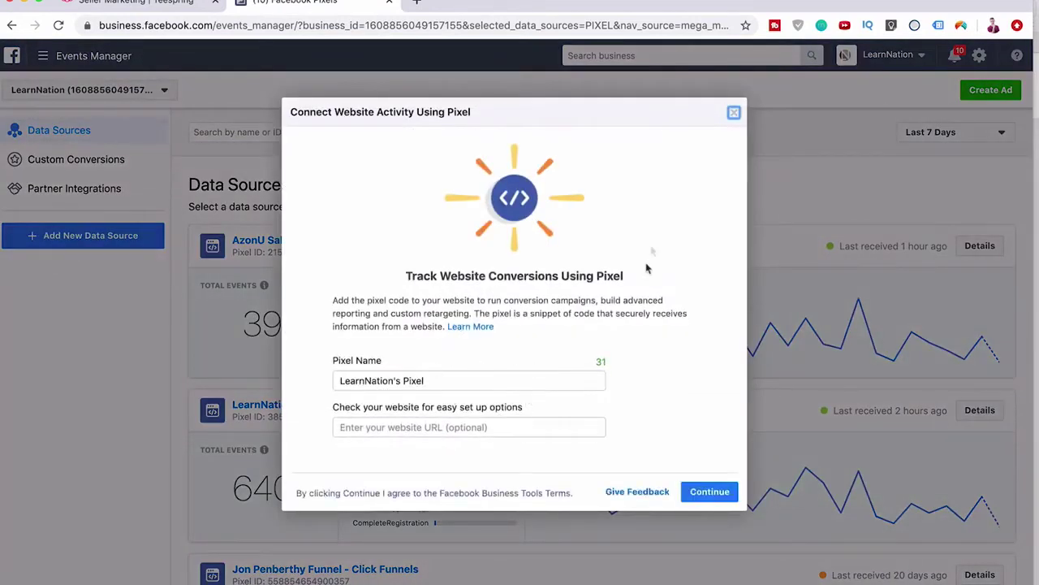
{"action": "left_click", "coordinate": [733, 112]}
{"action": "key", "text": "ctrl+shift+Tab"}
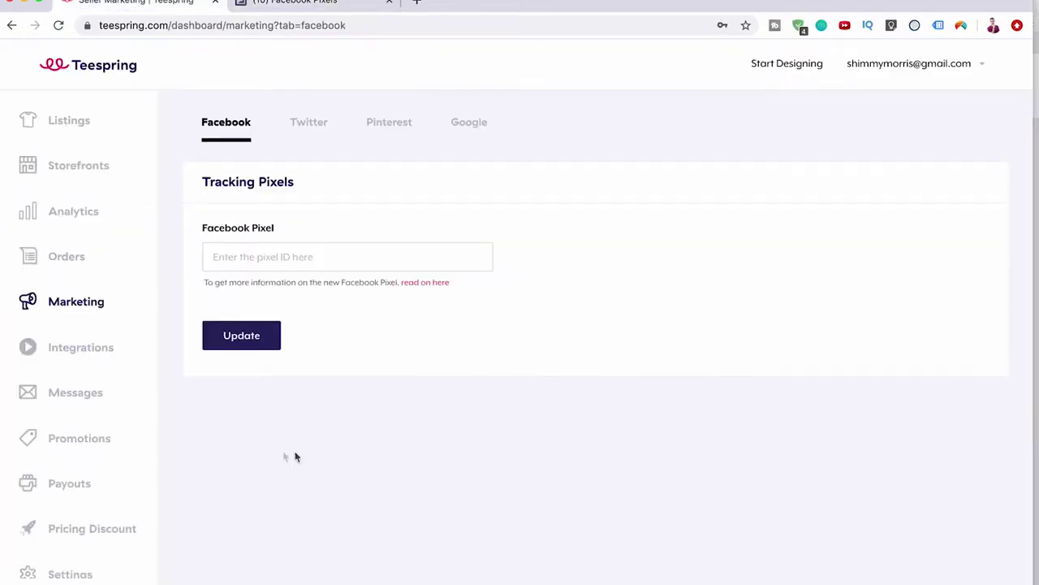
- Open the Messages section and examine each listing's buyer group size, last sent date and weekly message allowance
{"action": "left_click", "coordinate": [94, 401]}
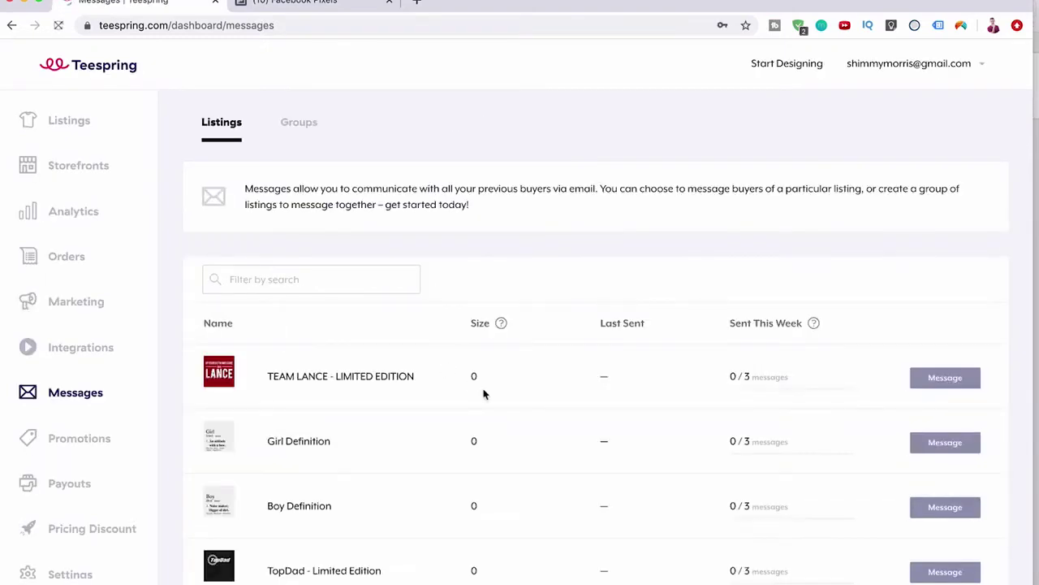
{"action": "scroll", "coordinate": [484, 395], "scroll_direction": "down", "scroll_amount": 1}
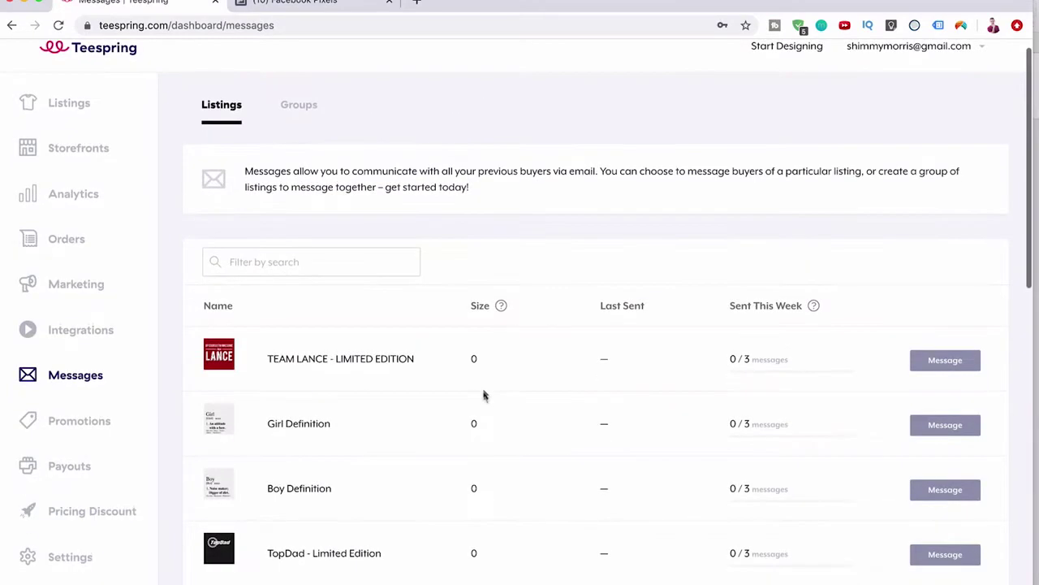
{"action": "scroll", "coordinate": [519, 382], "scroll_direction": "down", "scroll_amount": 1}
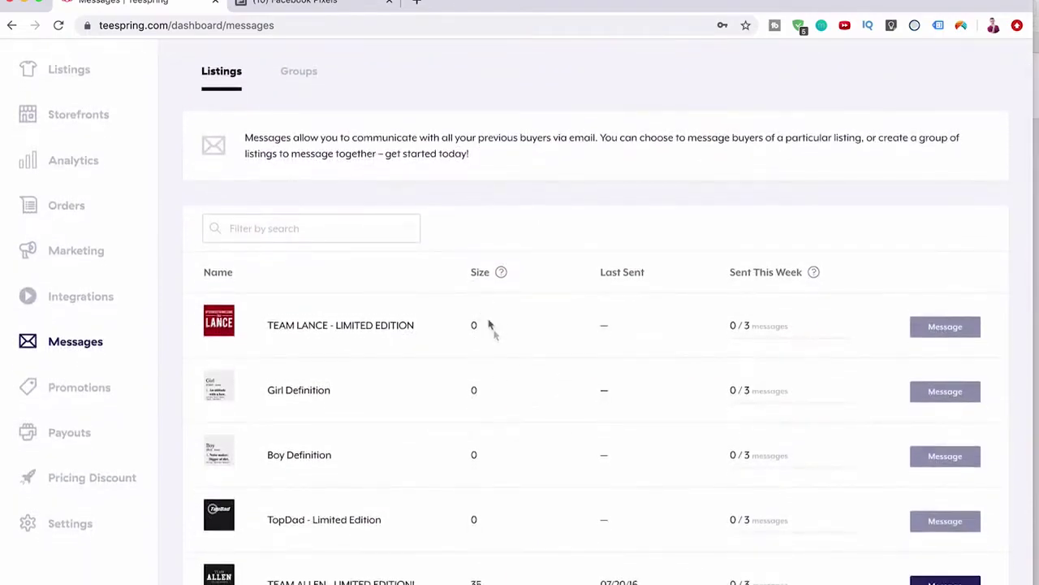
{"action": "scroll", "coordinate": [466, 337], "scroll_direction": "down", "scroll_amount": 10}
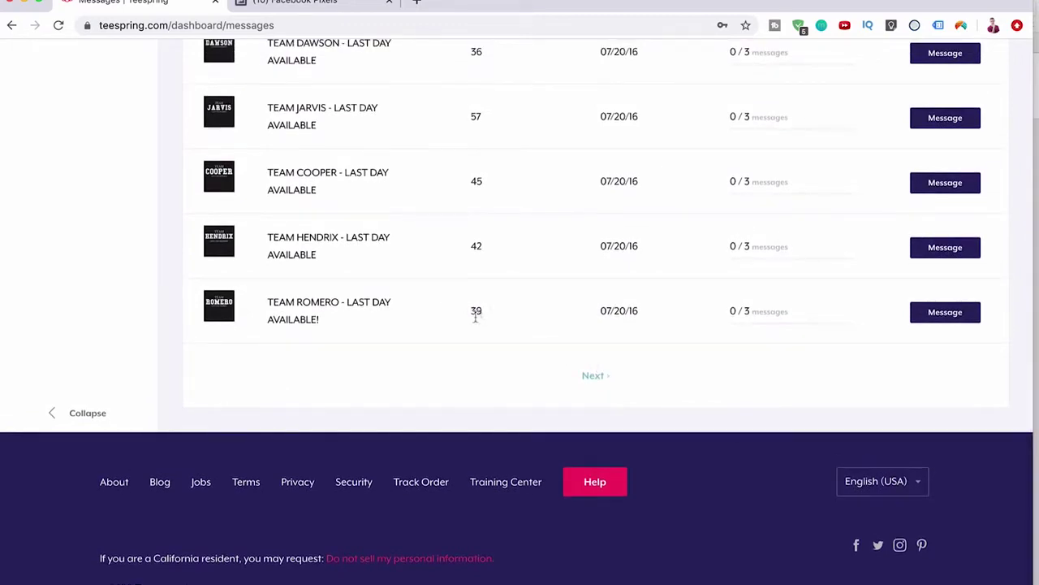
{"action": "scroll", "coordinate": [460, 199], "scroll_direction": "up", "scroll_amount": 5}
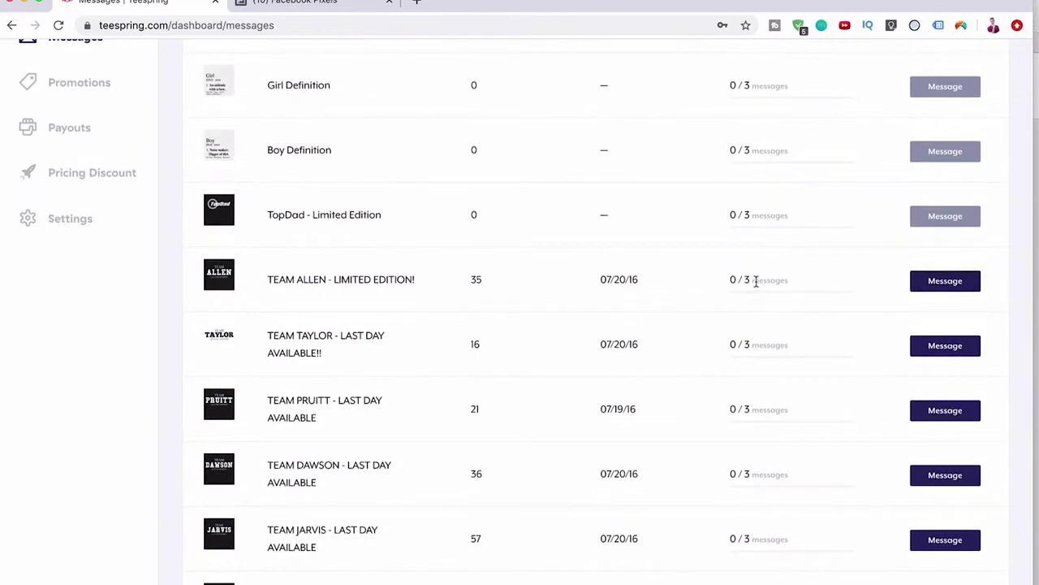
{"action": "scroll", "coordinate": [782, 291], "scroll_direction": "up", "scroll_amount": 4}
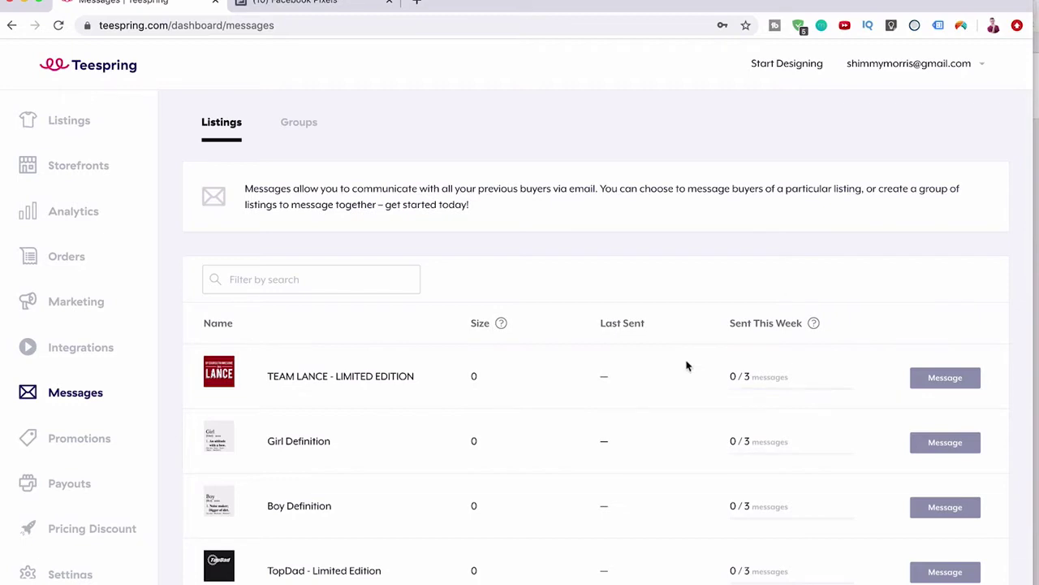
{"action": "left_click_drag", "start_coordinate": [731, 375], "coordinate": [776, 376]}
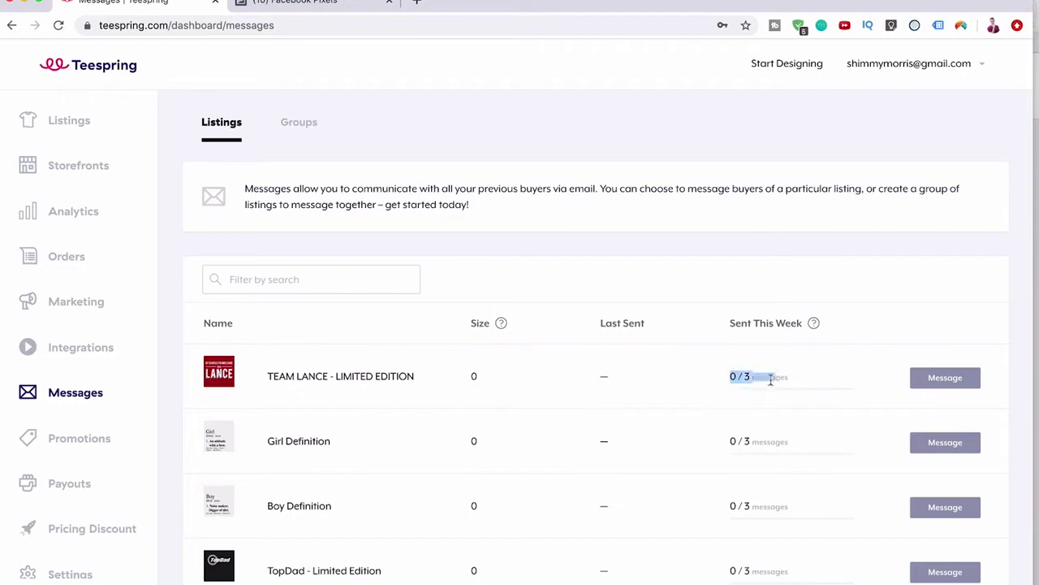
{"action": "left_click", "coordinate": [800, 379]}
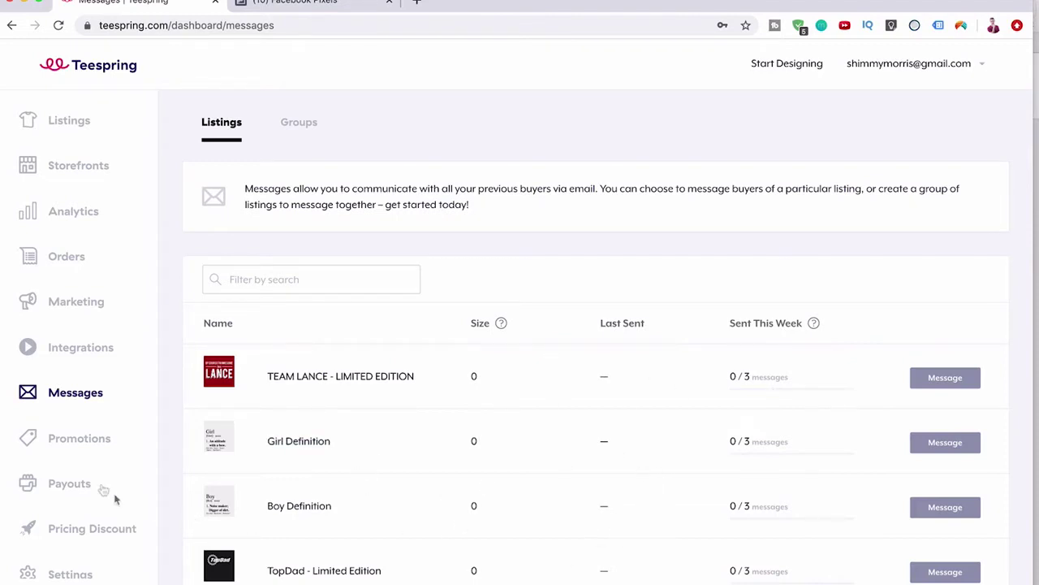
- Open the Promotions section and examine the existing promo codes with their amounts, redemptions and on/off status
{"action": "left_click", "coordinate": [101, 439]}
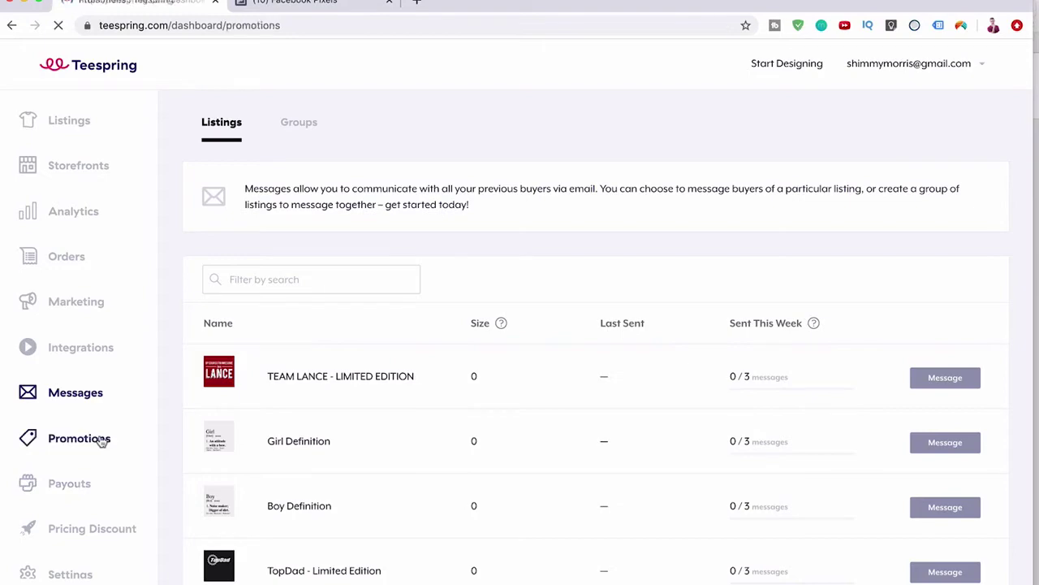
{"action": "scroll", "coordinate": [369, 447], "scroll_direction": "down", "scroll_amount": 5}
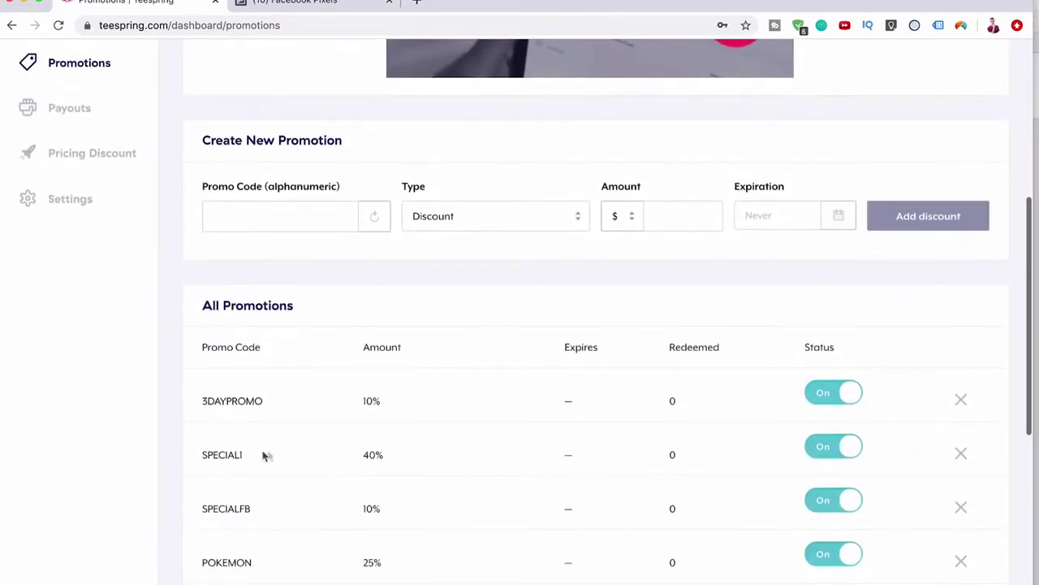
{"action": "scroll", "coordinate": [258, 454], "scroll_direction": "down", "scroll_amount": 2}
{"action": "scroll", "coordinate": [244, 455], "scroll_direction": "down", "scroll_amount": 4}
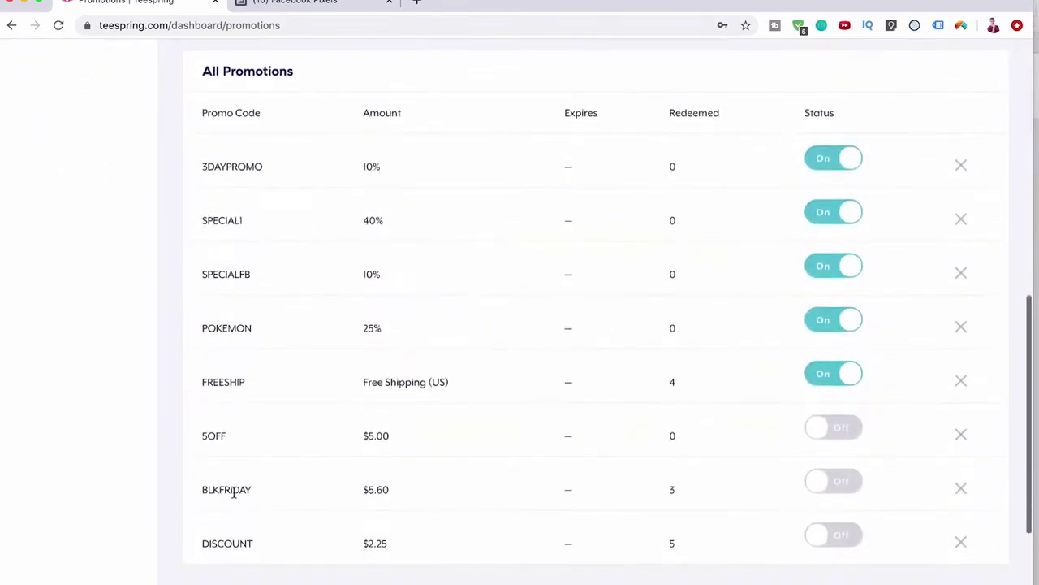
{"action": "scroll", "coordinate": [207, 445], "scroll_direction": "down", "scroll_amount": 1}
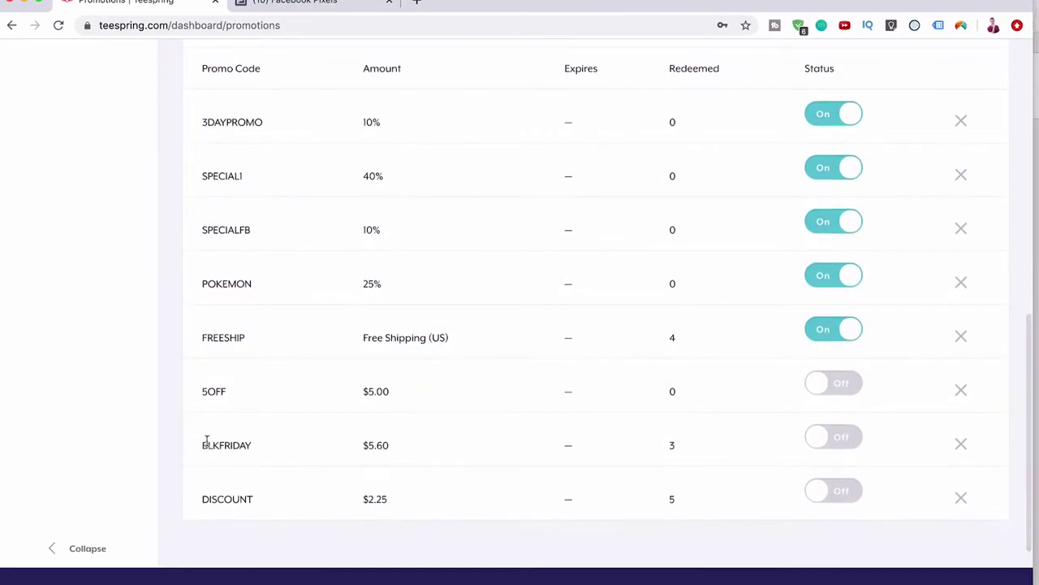
{"action": "scroll", "coordinate": [207, 445], "scroll_direction": "up", "scroll_amount": 10}
{"action": "scroll", "coordinate": [207, 445], "scroll_direction": "down", "scroll_amount": 8}
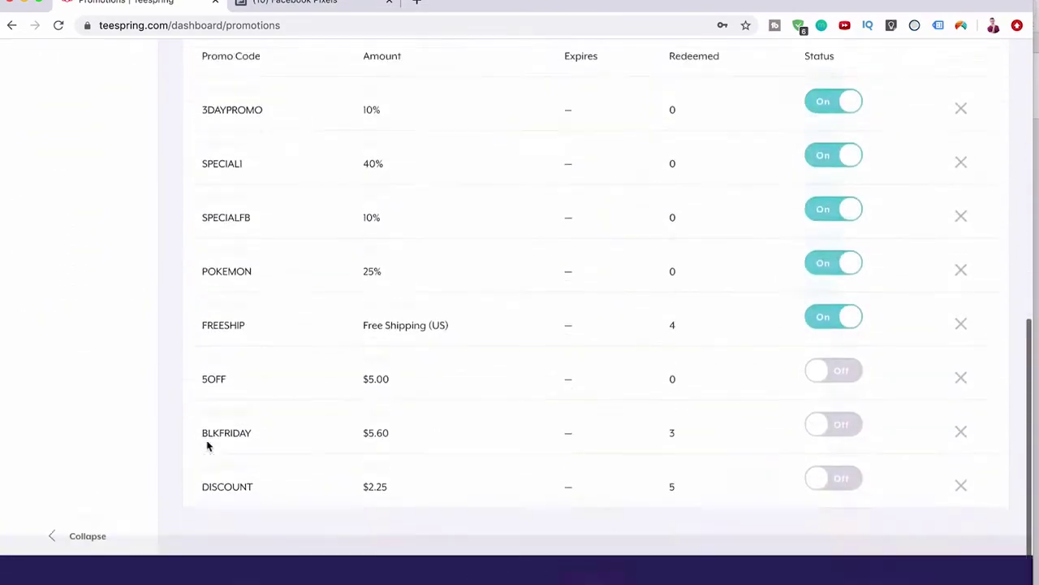
{"action": "scroll", "coordinate": [208, 446], "scroll_direction": "up", "scroll_amount": 5}
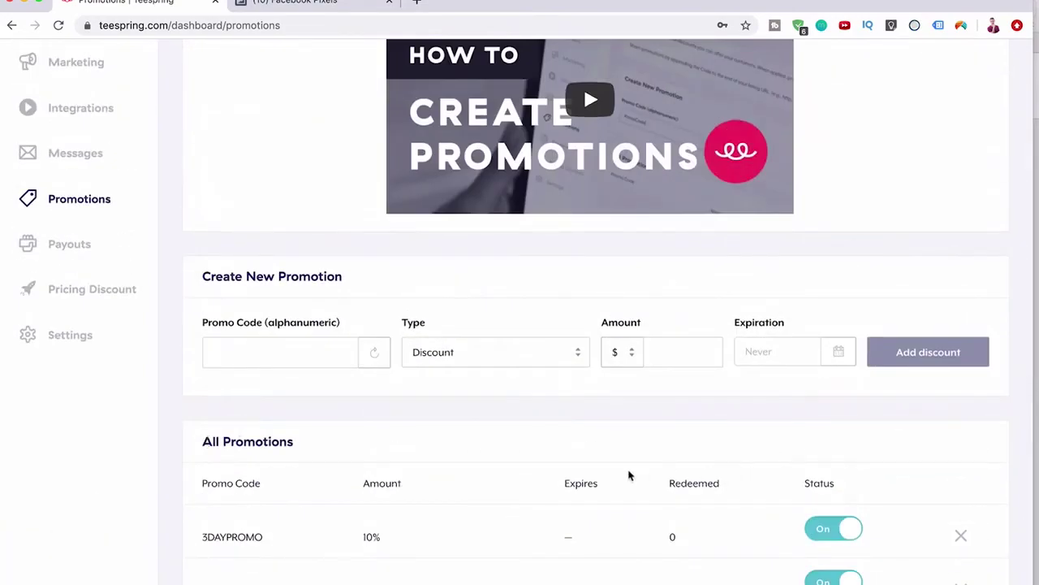
{"action": "scroll", "coordinate": [622, 476], "scroll_direction": "down", "scroll_amount": 3}
{"action": "scroll", "coordinate": [622, 476], "scroll_direction": "up", "scroll_amount": 2}
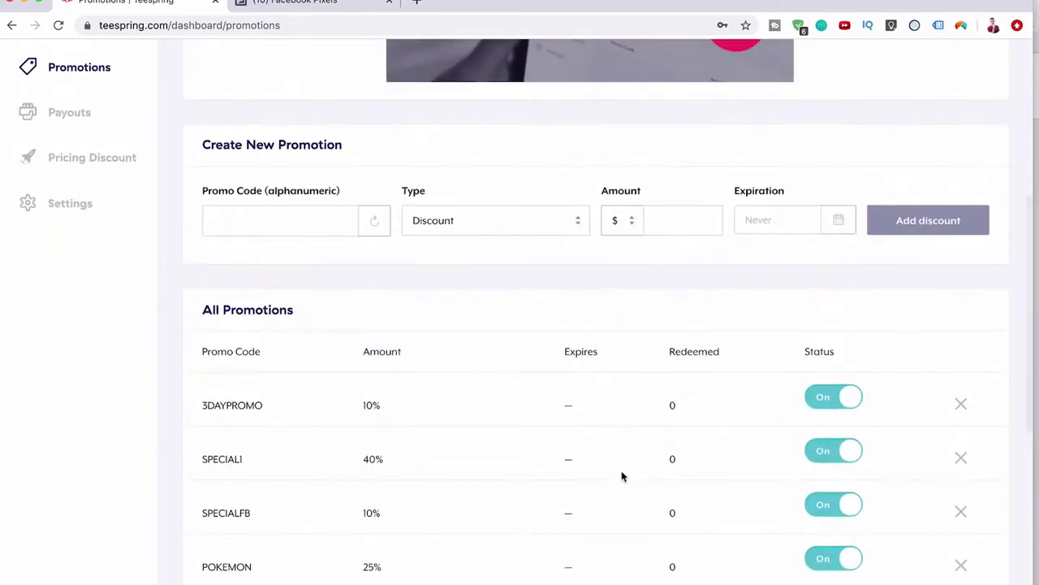
{"action": "scroll", "coordinate": [480, 485], "scroll_direction": "down", "scroll_amount": 1}
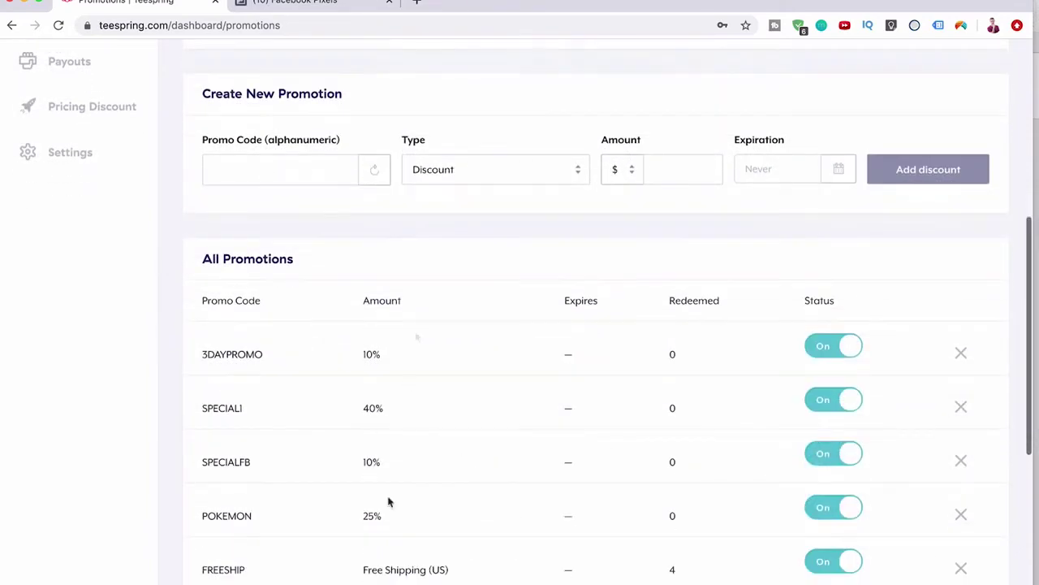
- Examine the promo code, type, amount and expiration fields of the Create New Promotion form
{"action": "left_click", "coordinate": [275, 179]}
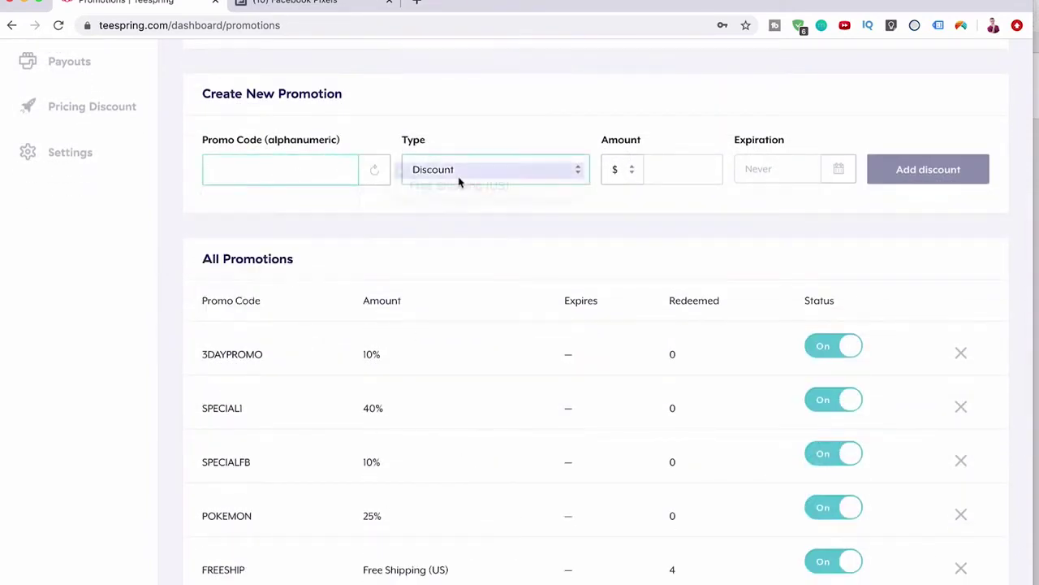
{"action": "left_click", "coordinate": [459, 180]}
{"action": "left_click", "coordinate": [669, 172]}
{"action": "left_click", "coordinate": [785, 169]}
{"action": "left_click", "coordinate": [925, 174]}
- Open the Pricing Discount section and examine the units needed for the next tier and the volume discount table
{"action": "scroll", "coordinate": [789, 324], "scroll_direction": "up", "scroll_amount": 5}
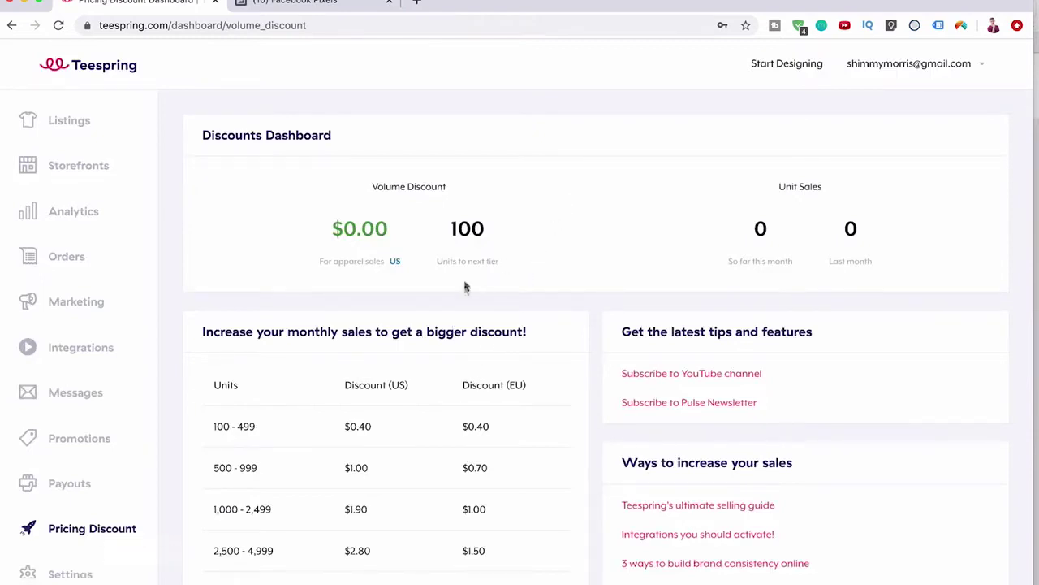
{"action": "left_click_drag", "start_coordinate": [452, 231], "coordinate": [505, 236]}
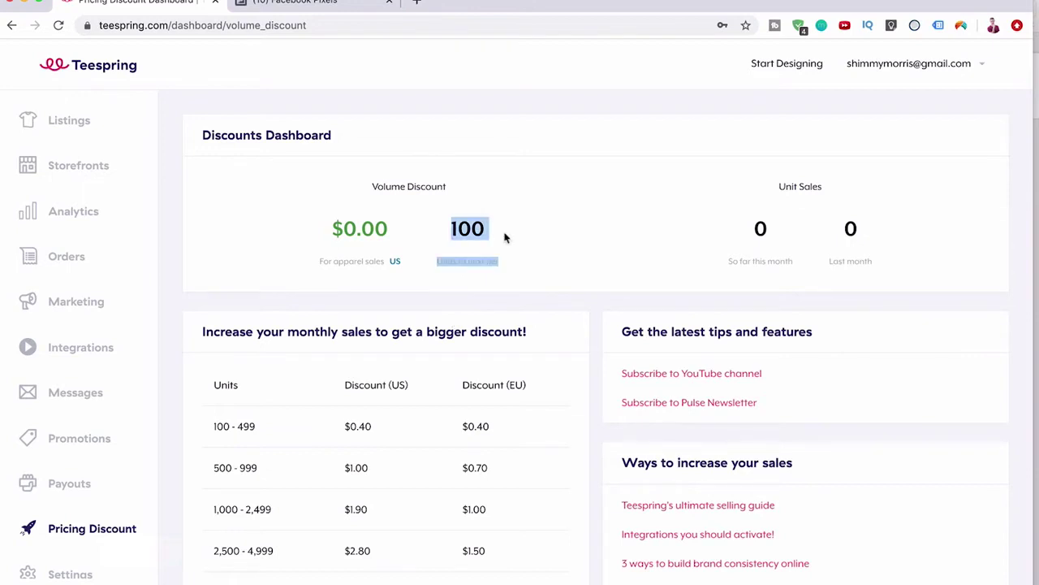
{"action": "left_click", "coordinate": [527, 231]}
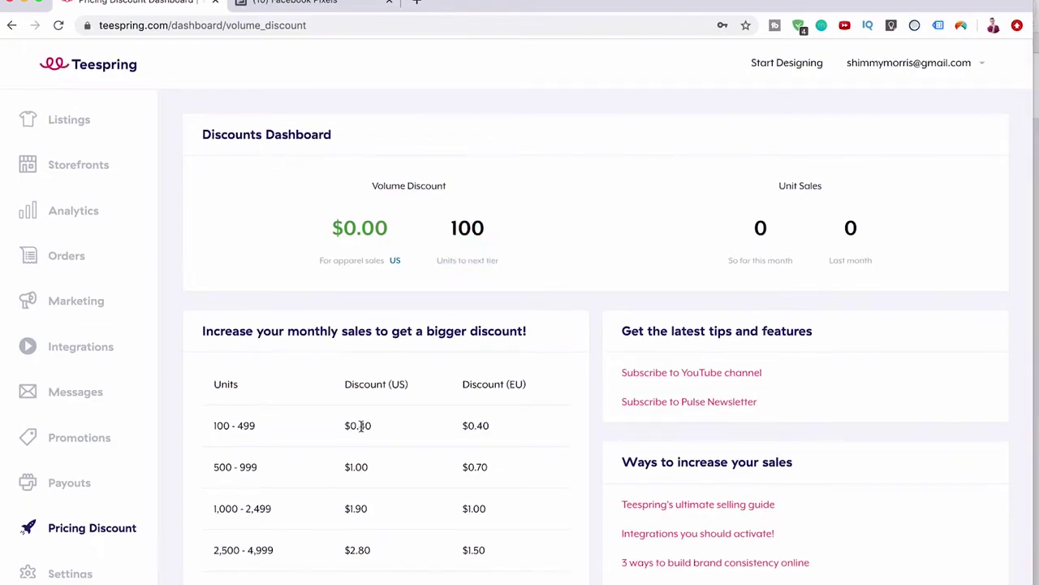
{"action": "scroll", "coordinate": [361, 426], "scroll_direction": "down", "scroll_amount": 2}
{"action": "scroll", "coordinate": [361, 426], "scroll_direction": "down", "scroll_amount": 4}
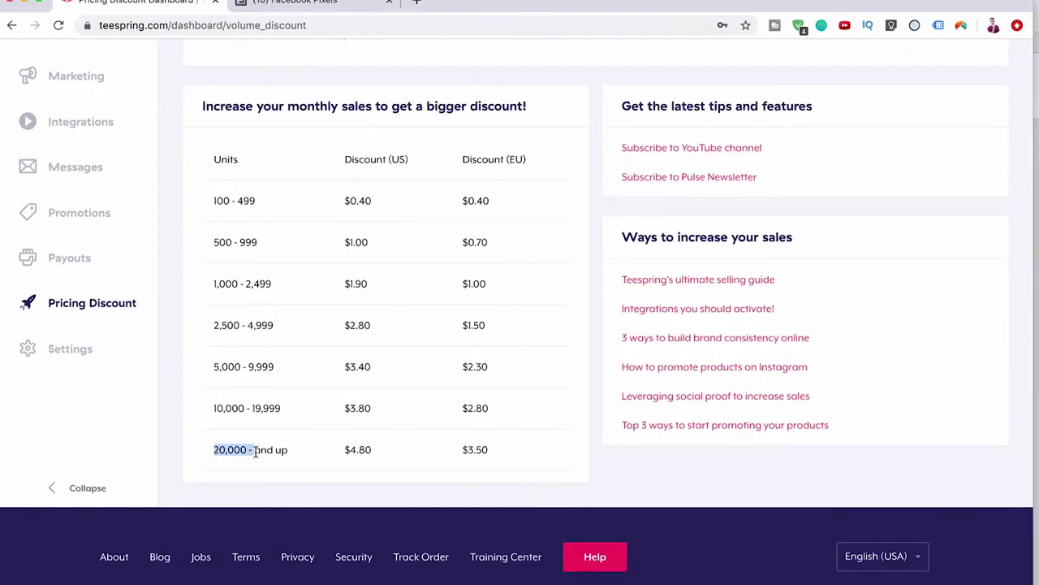
- Examine the US discount for the 5,000 - 9,999 unit tier and the unit sales for this month and last month
{"action": "scroll", "coordinate": [255, 451], "scroll_direction": "up", "scroll_amount": 3}
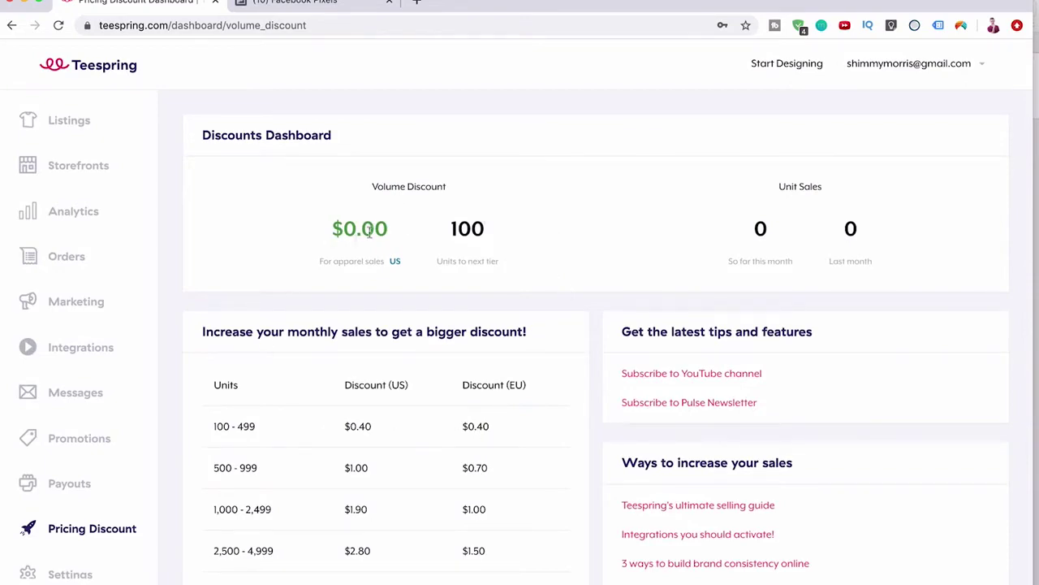
{"action": "scroll", "coordinate": [352, 248], "scroll_direction": "down", "scroll_amount": 3}
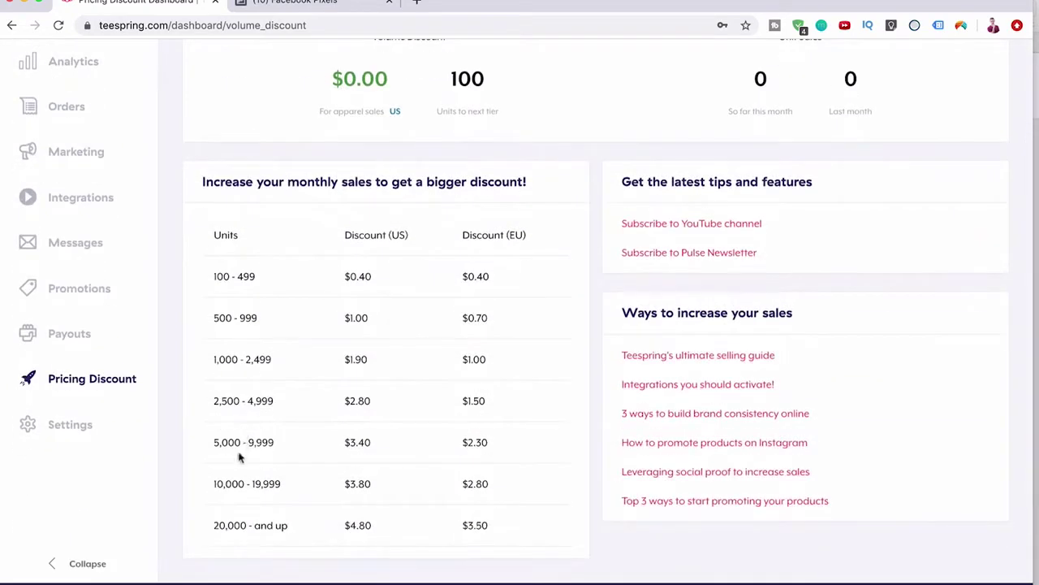
{"action": "left_click_drag", "start_coordinate": [343, 442], "coordinate": [373, 446]}
{"action": "left_click", "coordinate": [387, 440]}
{"action": "scroll", "coordinate": [388, 442], "scroll_direction": "up", "scroll_amount": 3}
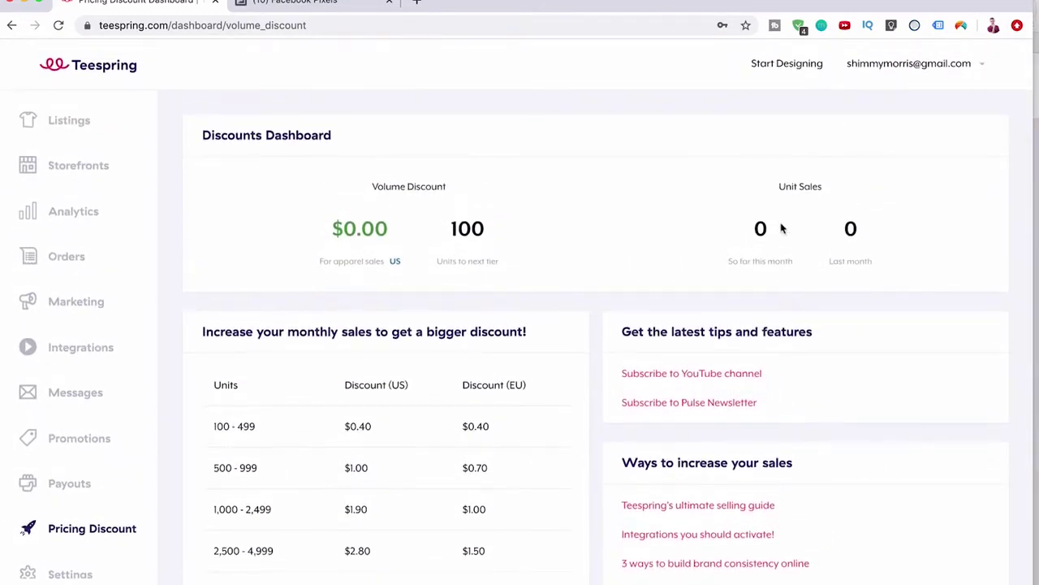
{"action": "left_click_drag", "start_coordinate": [754, 215], "coordinate": [865, 232]}
{"action": "left_click", "coordinate": [693, 251]}
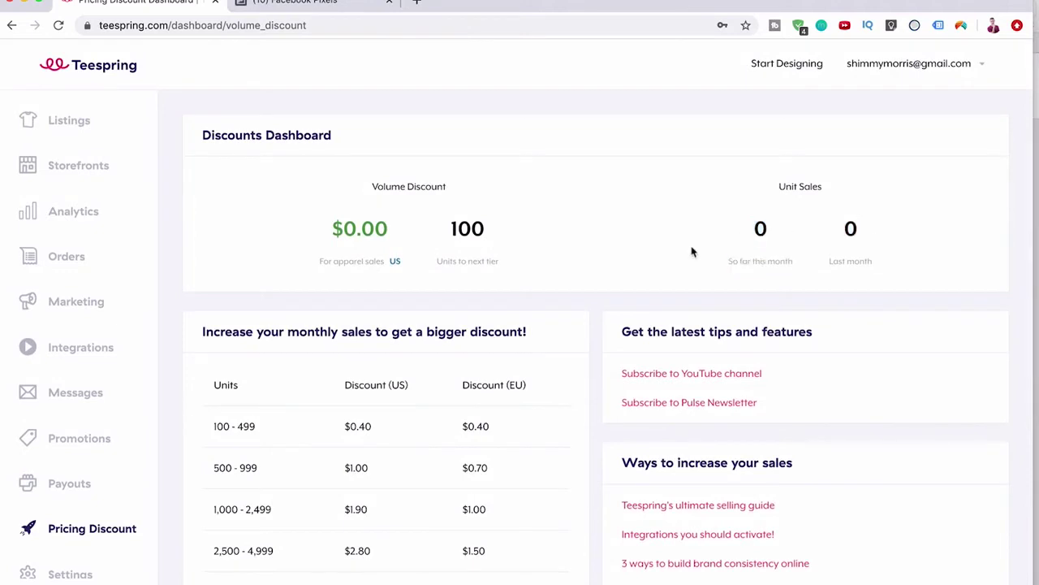
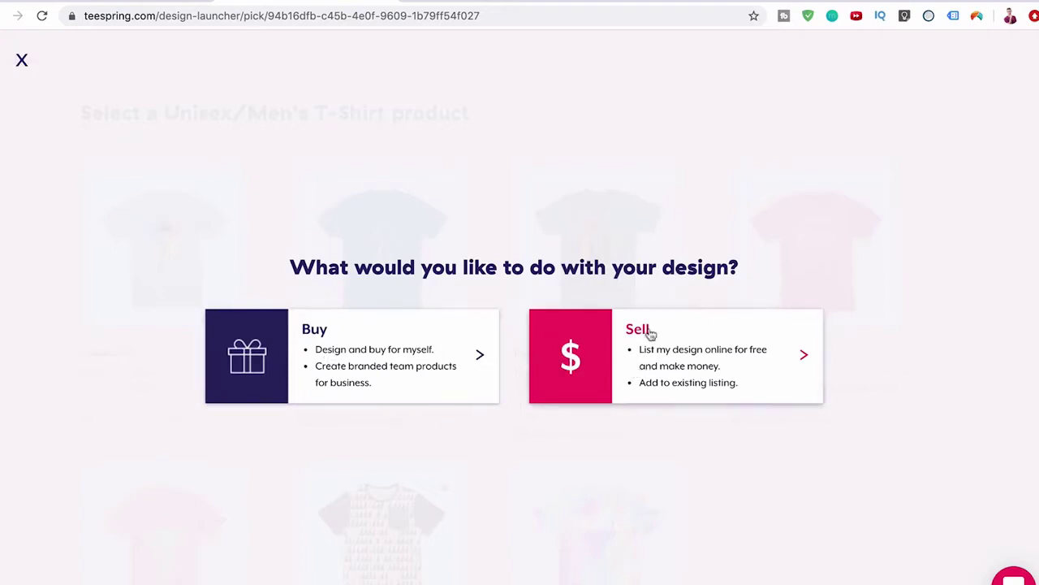
- Choose to sell the T-shirt design, and view the image upload file picker before cancelling it
{"action": "left_click", "coordinate": [678, 362]}
{"action": "left_click", "coordinate": [679, 362]}
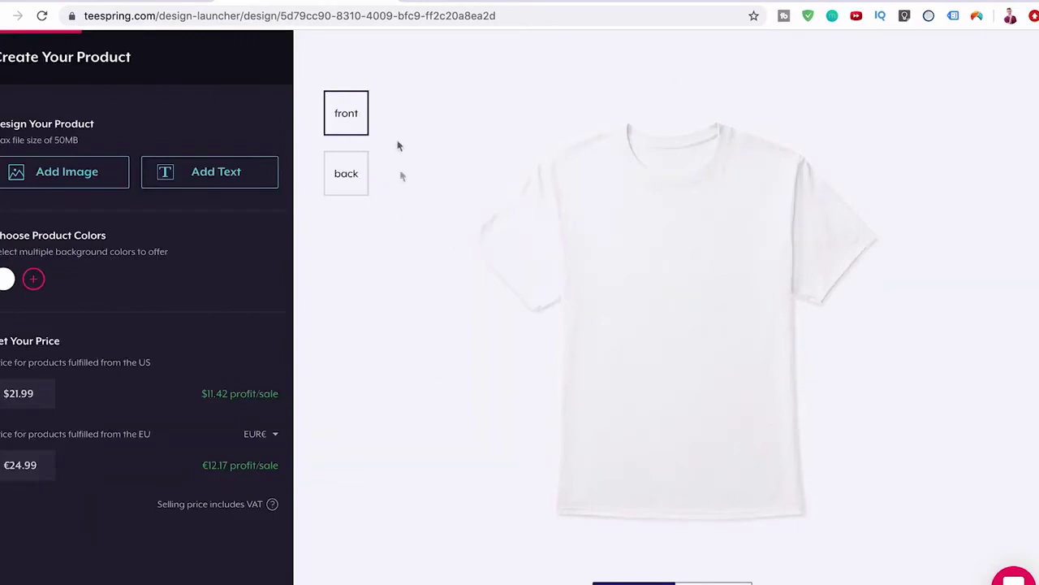
{"action": "left_click", "coordinate": [90, 180]}
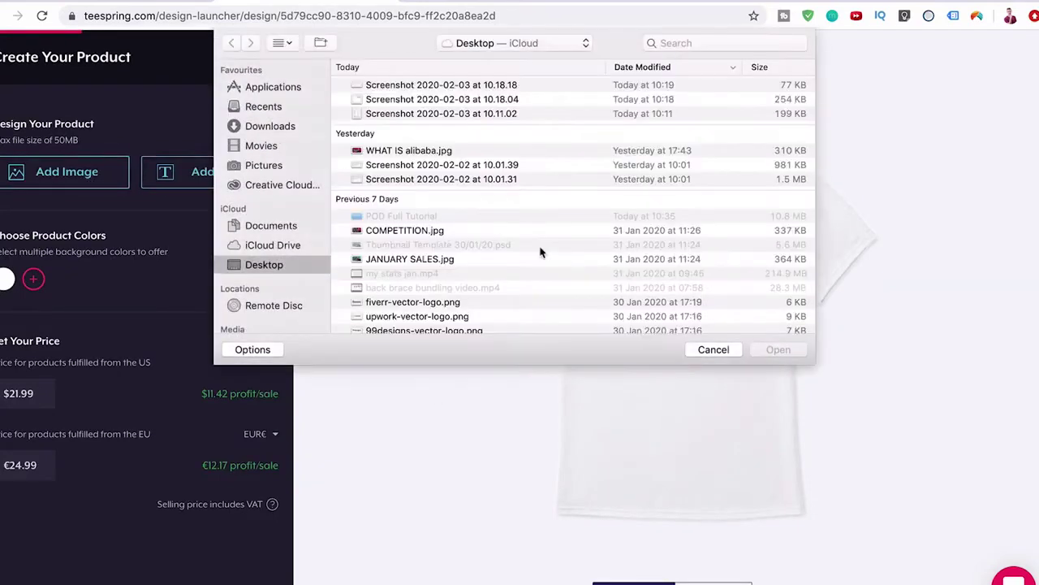
{"action": "left_click", "coordinate": [713, 349]}
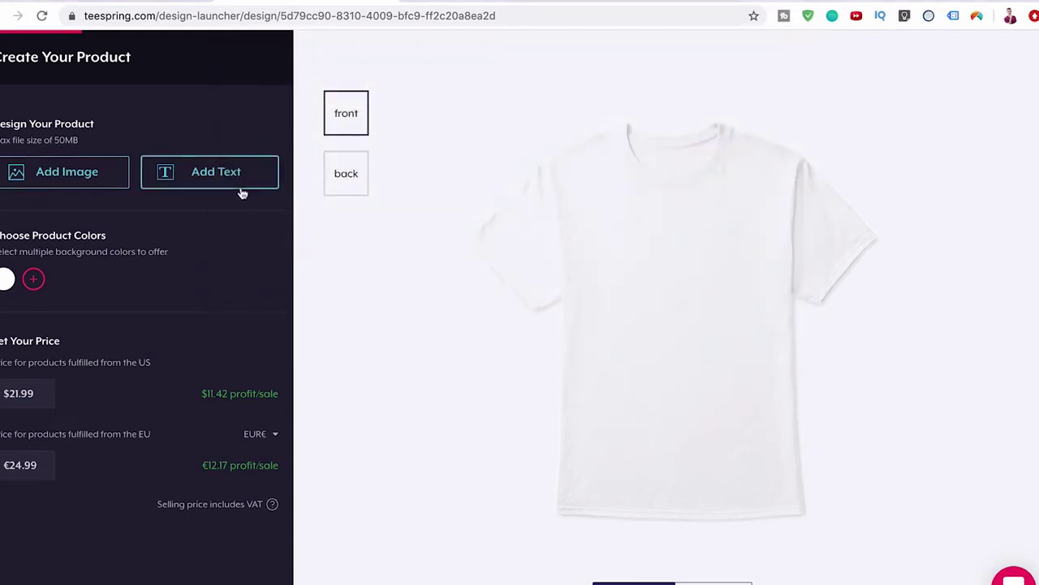
- Add the text "hello youtube" to the front of the T-shirt and centre it within the upper print area
{"action": "left_click", "coordinate": [232, 180]}
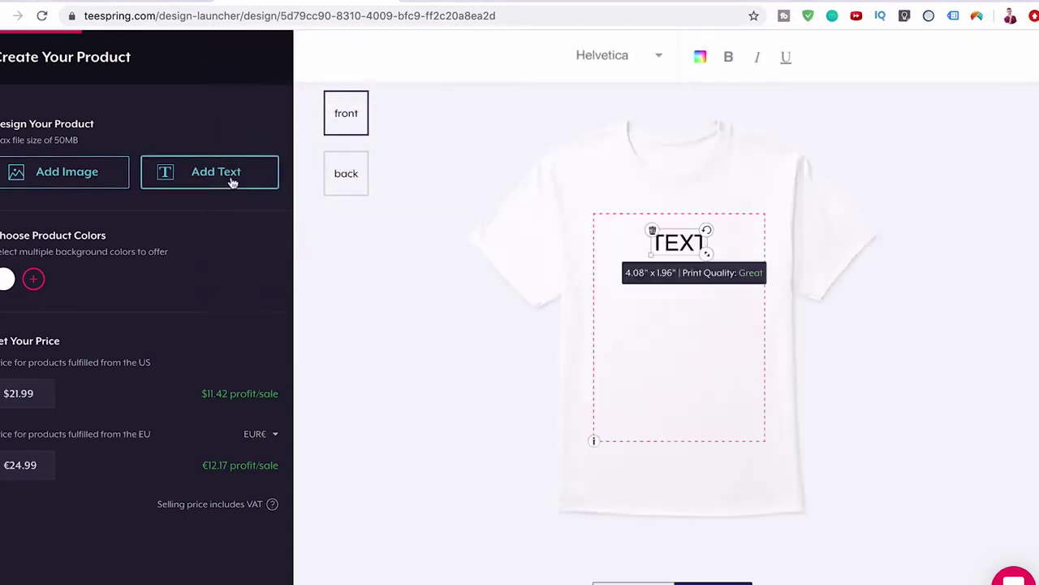
{"action": "double_click", "coordinate": [680, 245]}
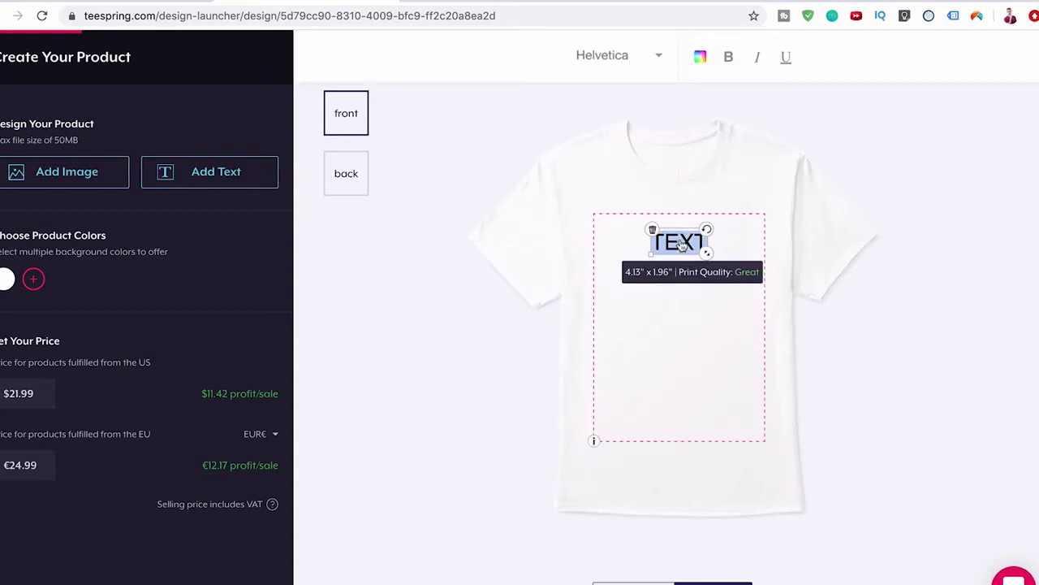
{"action": "type", "text": "hel"}
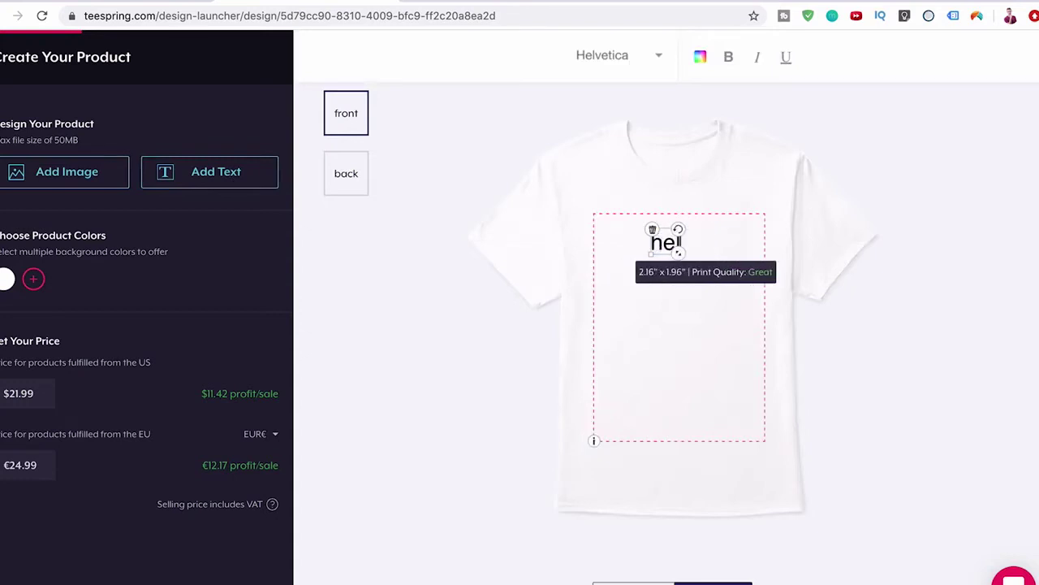
{"action": "type", "text": "lo youtub"}
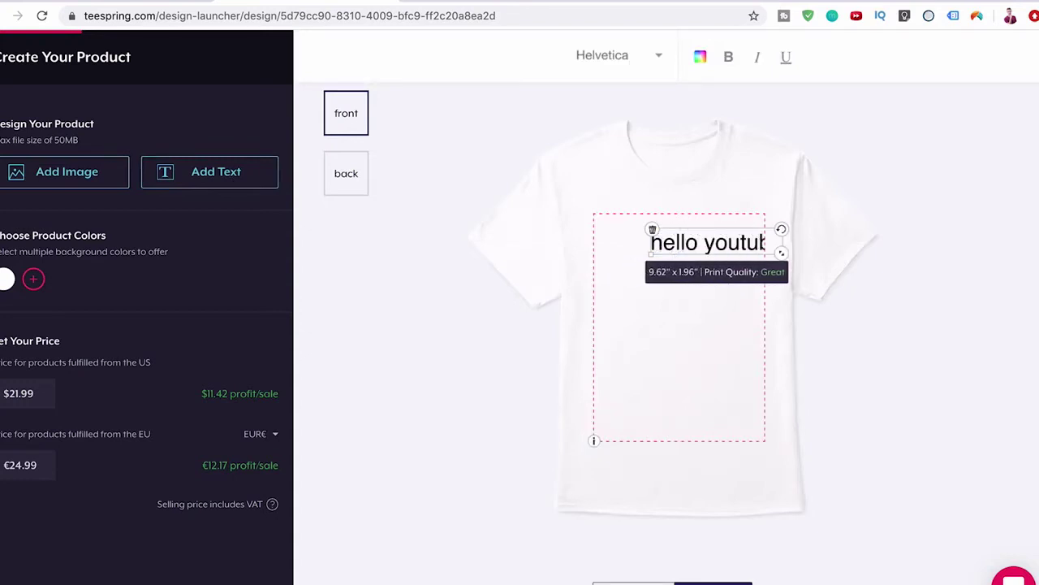
{"action": "left_click", "coordinate": [711, 338]}
{"action": "left_click_drag", "start_coordinate": [714, 260], "coordinate": [690, 259]}
{"action": "left_click", "coordinate": [695, 331]}
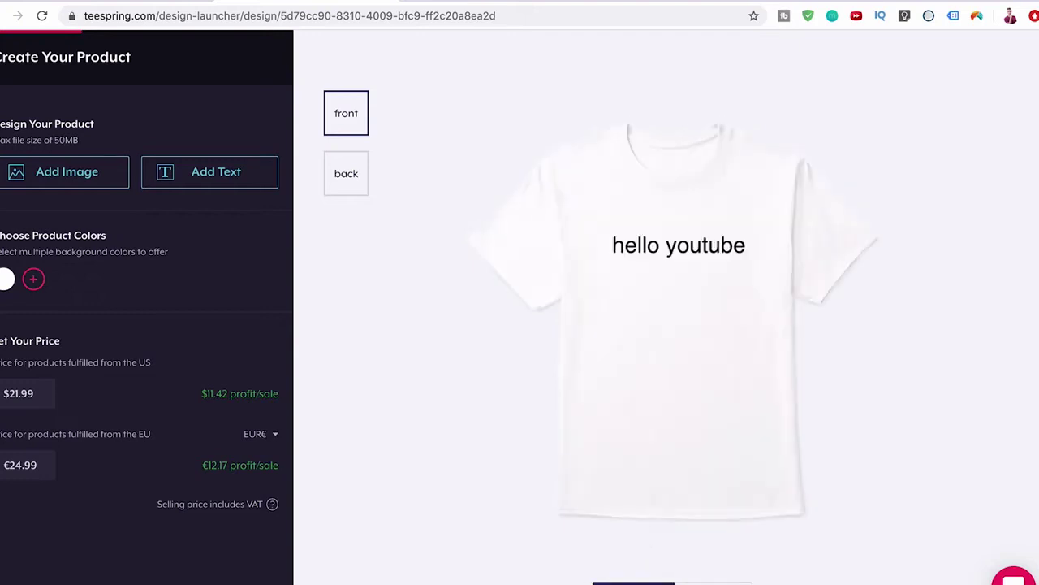
- Check the tee's additional colour option and US and EU pricing, and continue to the additional products
{"action": "left_click", "coordinate": [33, 280]}
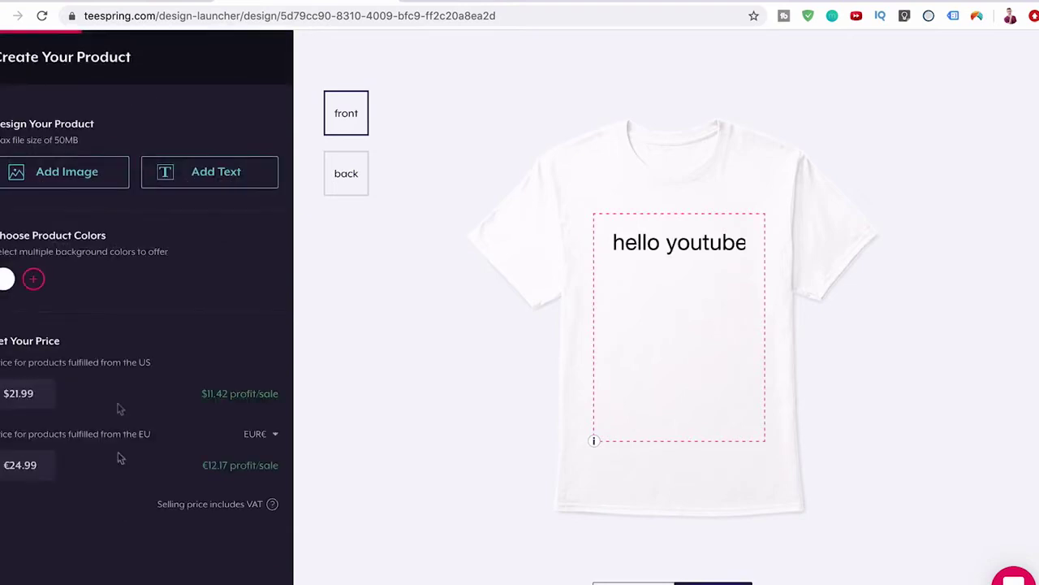
{"action": "scroll", "coordinate": [114, 333], "scroll_direction": "down", "scroll_amount": 1}
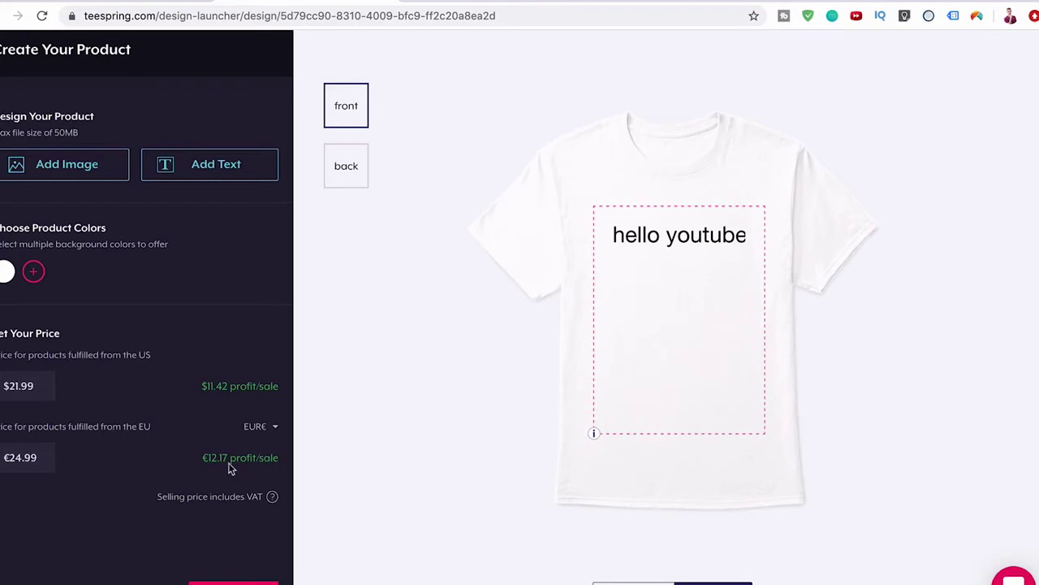
{"action": "left_click", "coordinate": [234, 580]}
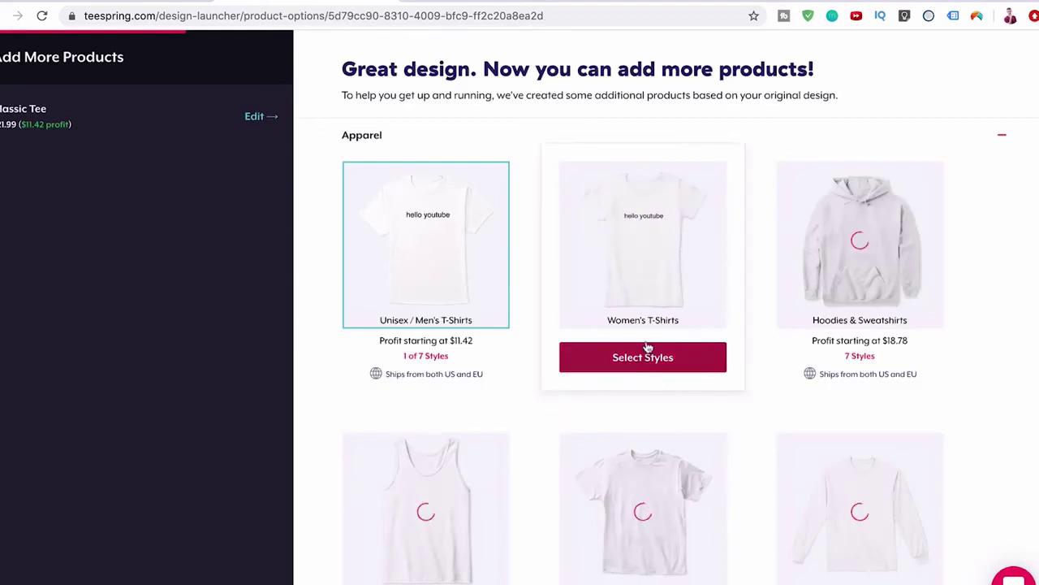
- Add the Classic Pullover Hoodie from the Hoodies & Sweatshirts styles and continue to the listing details
{"action": "mouse_move", "coordinate": [791, 354]}
{"action": "left_click", "coordinate": [840, 360]}
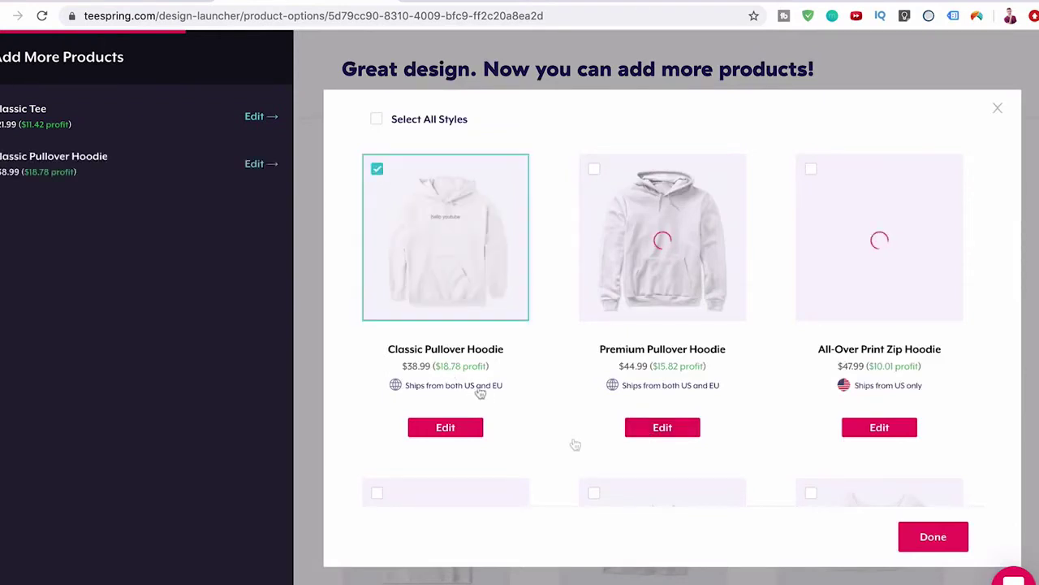
{"action": "left_click", "coordinate": [932, 537]}
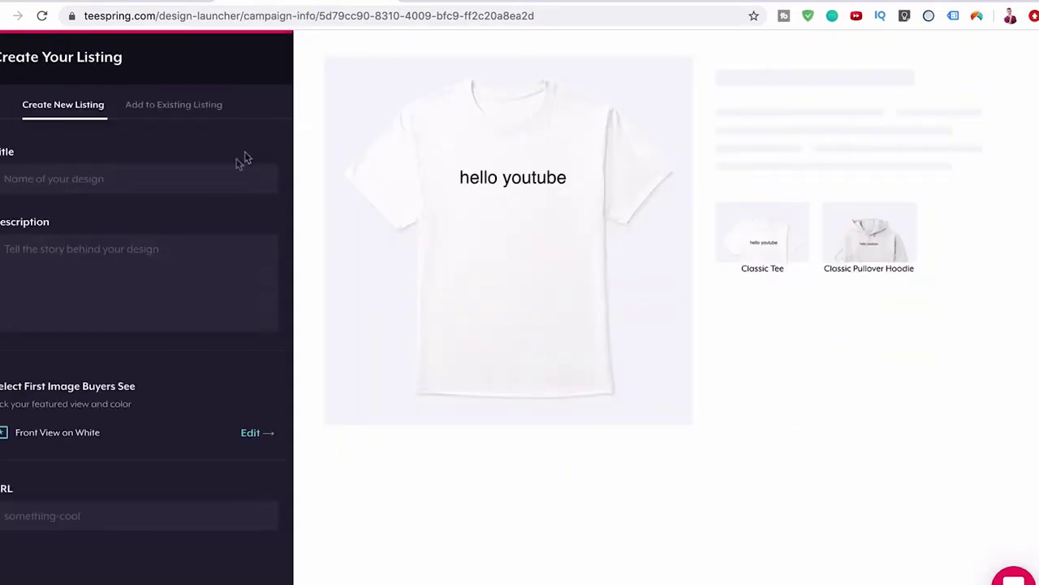
- Title the listing "Youtube Tee" and begin its description with "Do you post on Youtube... You need this Hello Youtube for your videos."
{"action": "left_click", "coordinate": [199, 180]}
{"action": "type", "text": "Youtube Tee"}
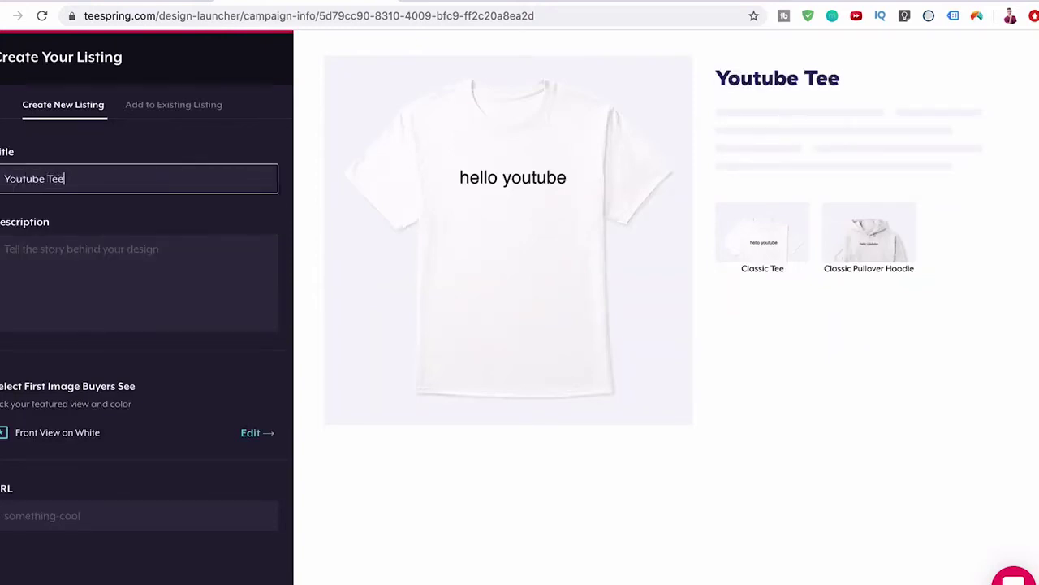
{"action": "left_click", "coordinate": [162, 261]}
{"action": "type", "text": "D"}
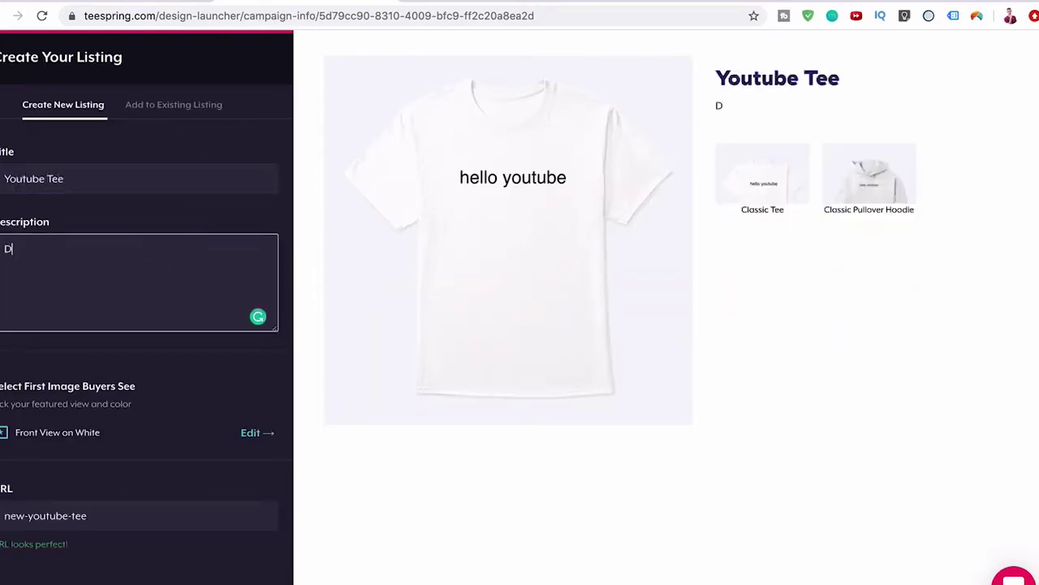
{"action": "type", "text": "o you post on "}
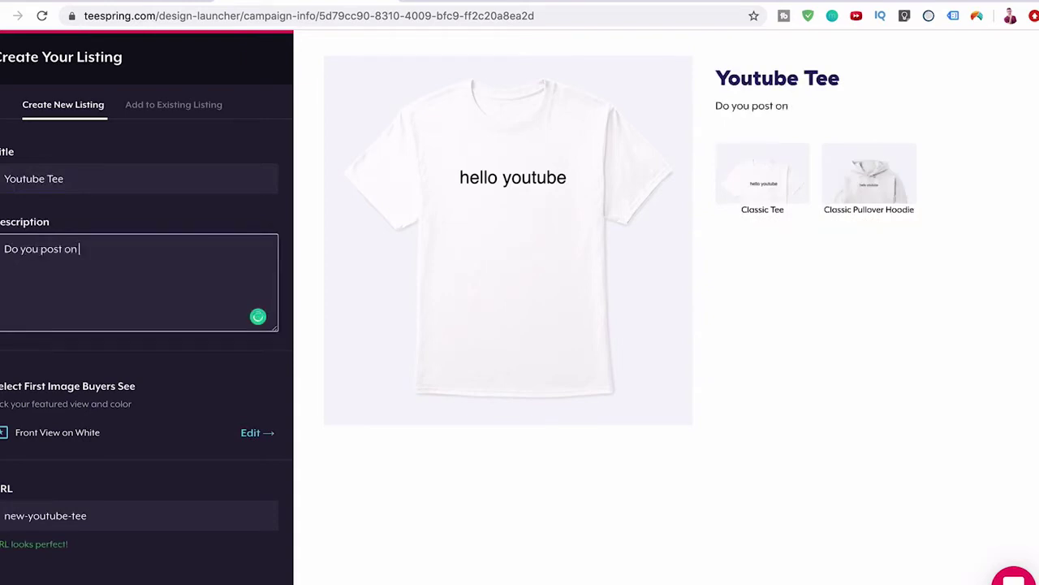
{"action": "type", "text": "Youtube... Y"}
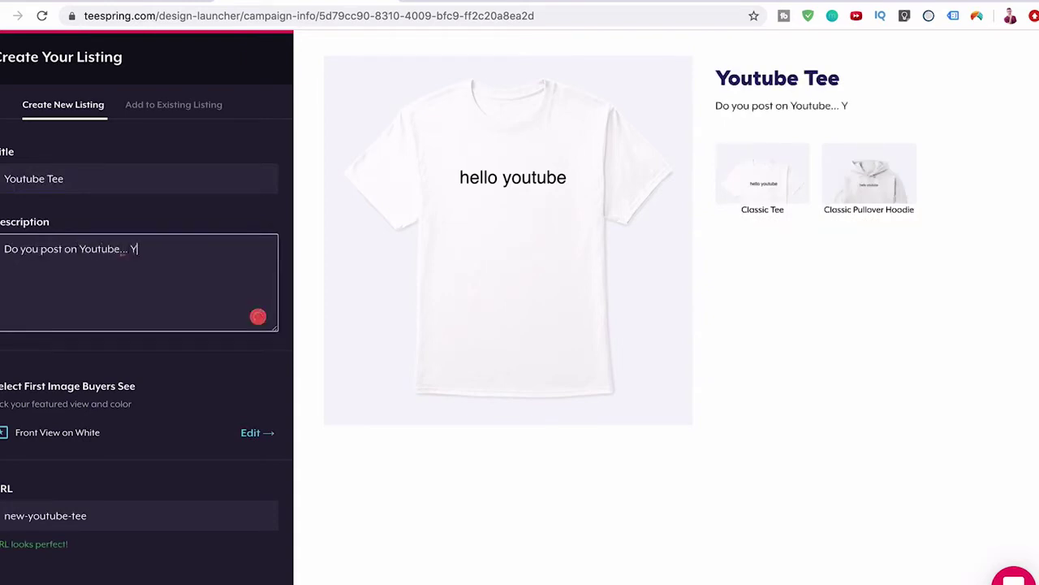
{"action": "type", "text": "ou need this H"}
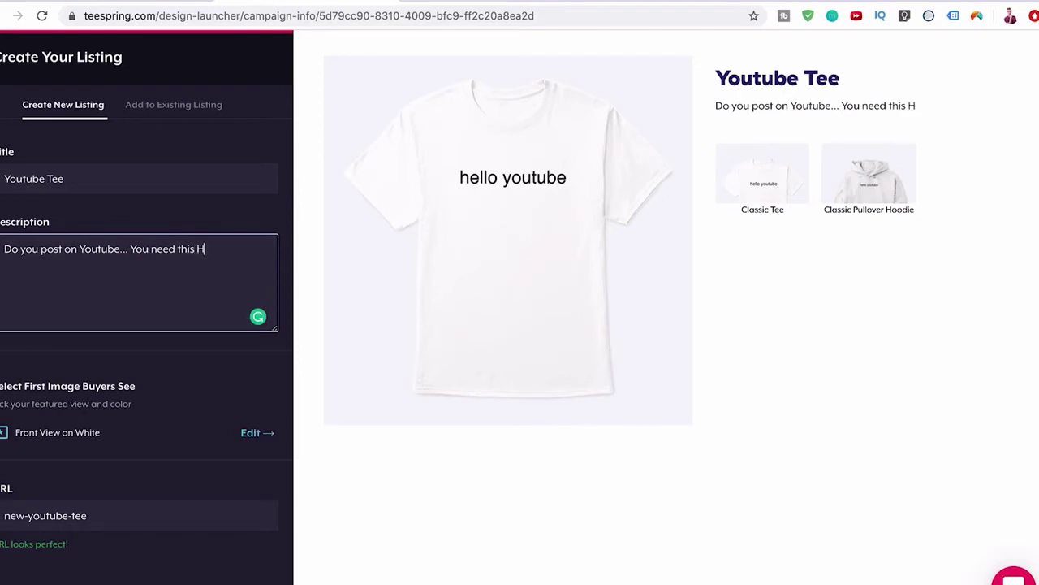
{"action": "type", "text": "ello Youtube fo"}
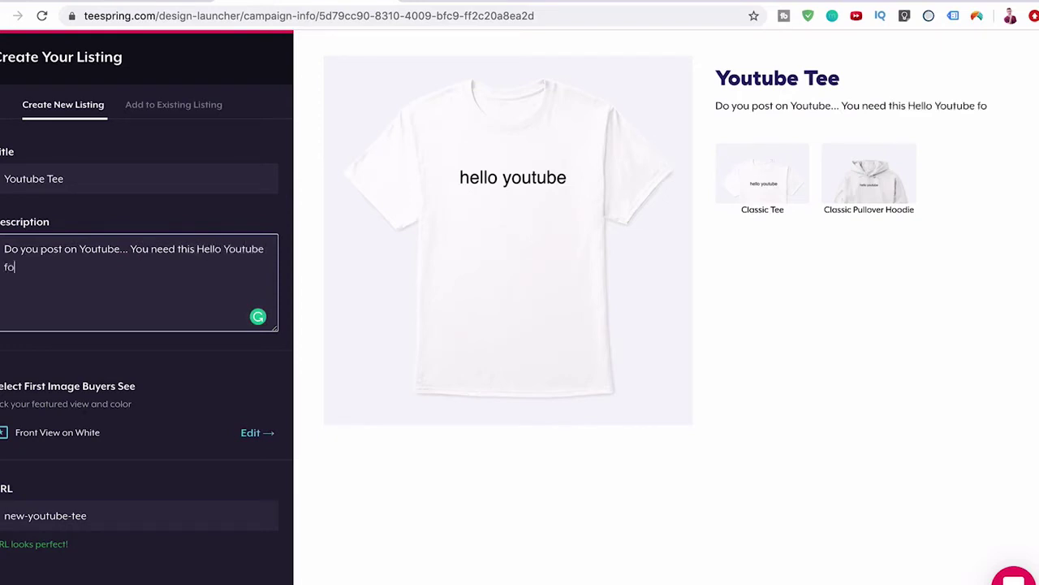
{"action": "type", "text": "r your videos."}
- Add the second description paragraph "Click the green button below to buy. This is limited edition and will only last the length of this video."
{"action": "key", "text": "Return"}
{"action": "key", "text": "Return"}
{"action": "type", "text": "Click the green button bw"}
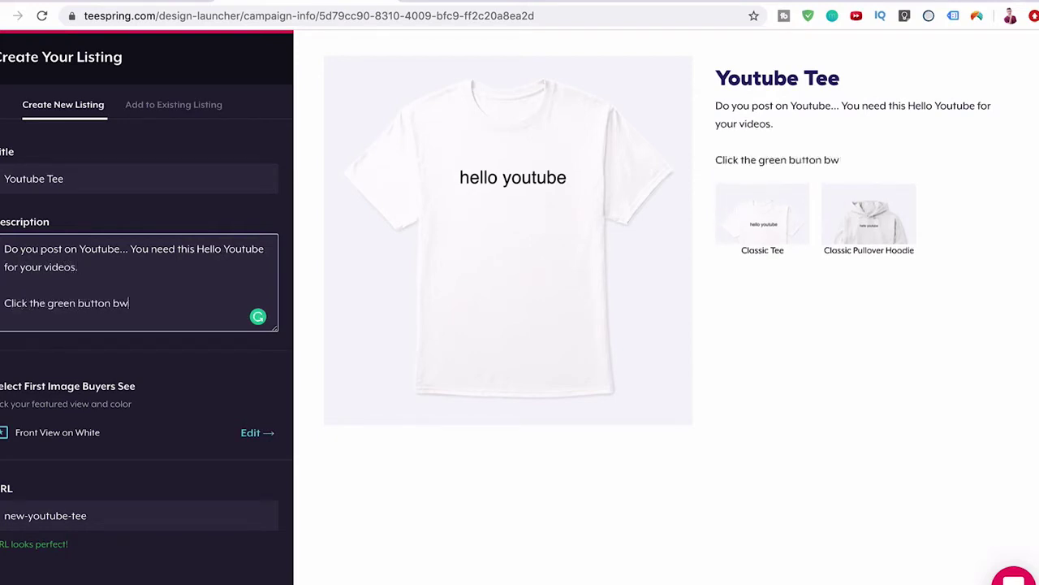
{"action": "type", "text": "low to buy. This is limited eidtio"}
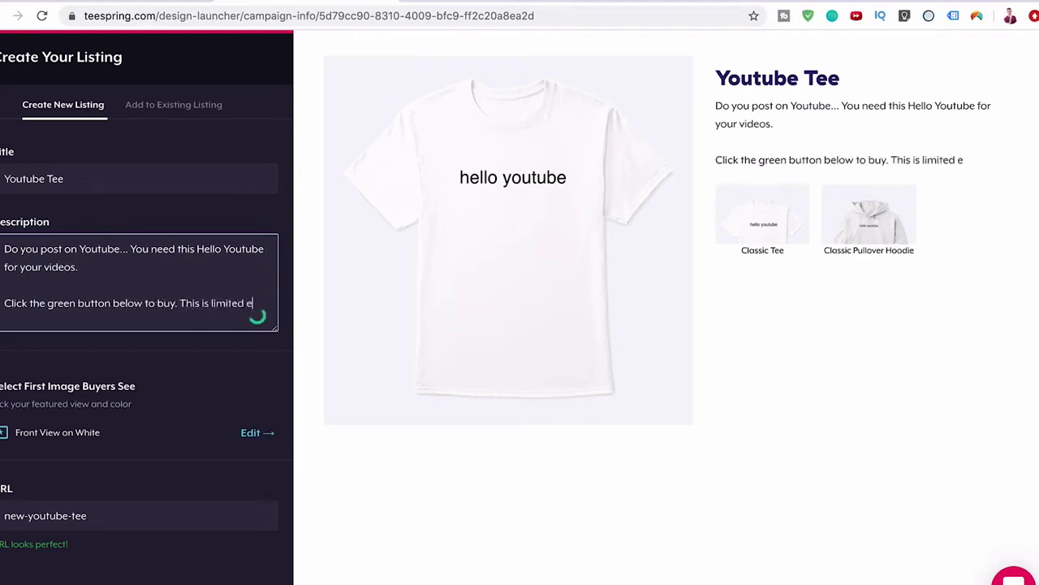
{"action": "key", "text": "BackSpace"}
{"action": "key", "text": "BackSpace"}
{"action": "key", "text": "BackSpace"}
{"action": "key", "text": "BackSpace"}
{"action": "key", "text": "BackSpace"}
{"action": "type", "text": "dition and will o"}
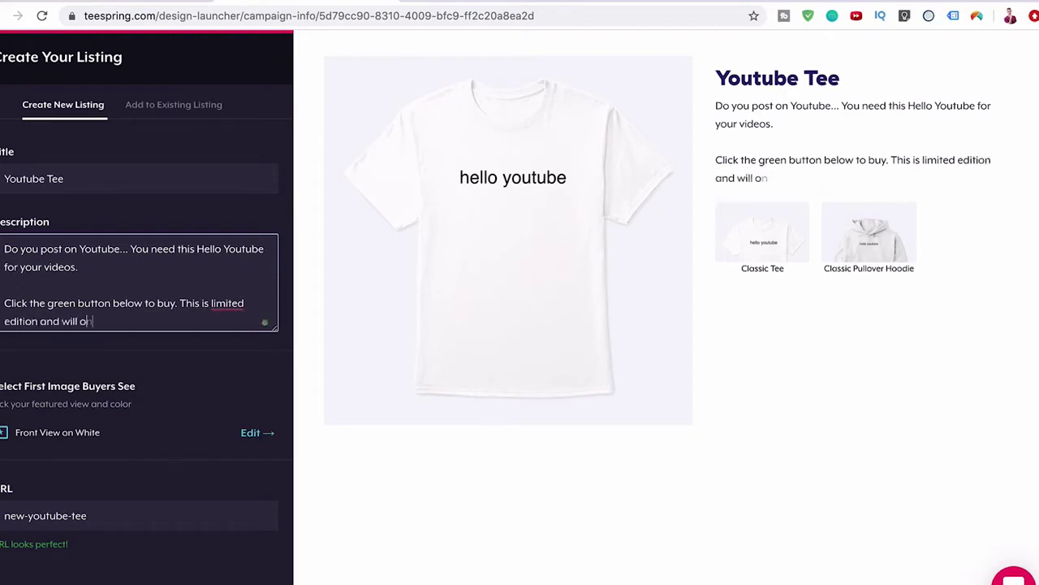
{"action": "type", "text": "nly last the le"}
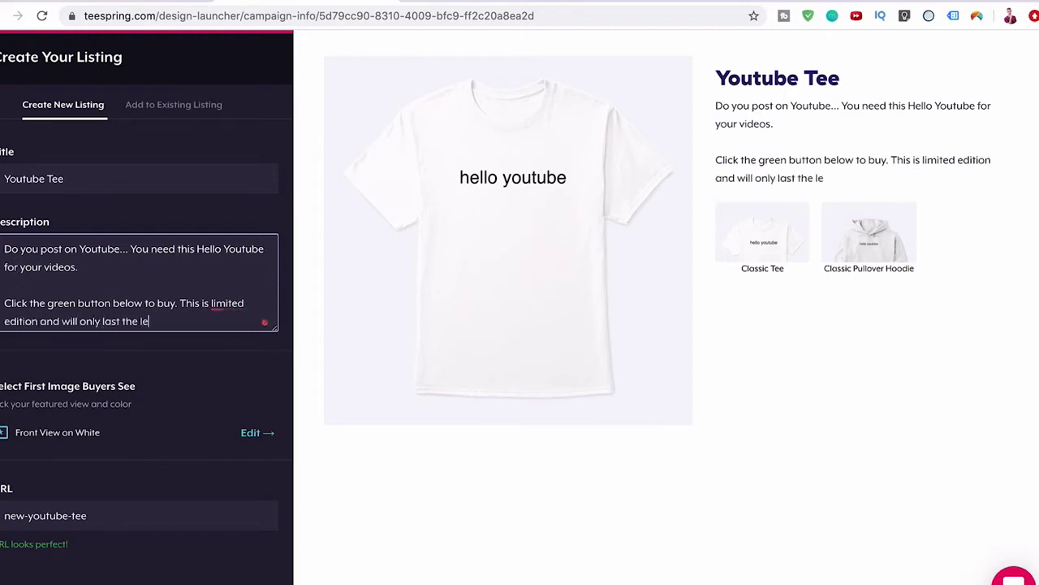
{"action": "type", "text": "ngth of this video."}
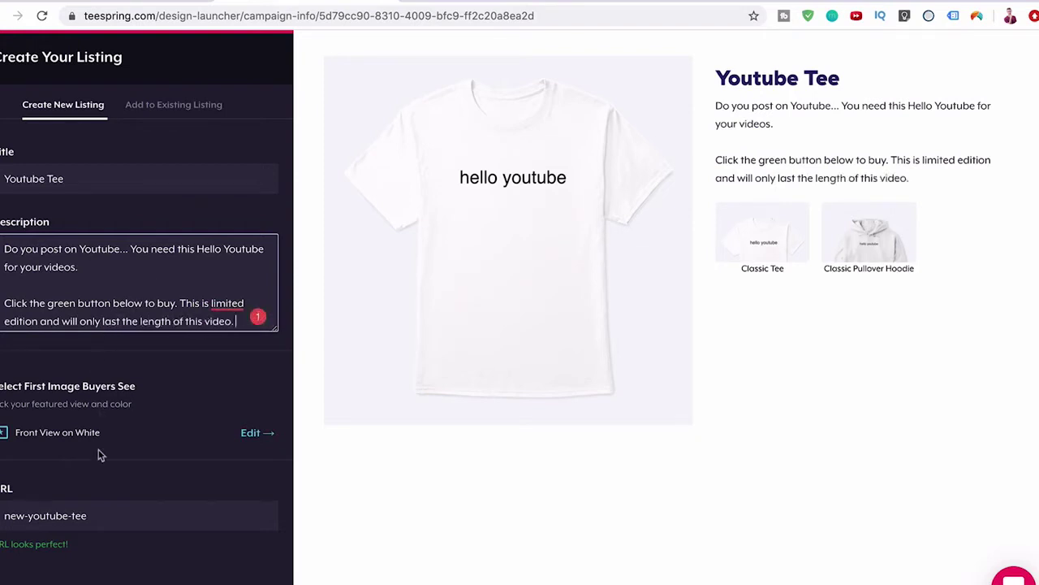
- Check the new listing's URL, visibility and existing-store options, leaving them as set
{"action": "scroll", "coordinate": [98, 449], "scroll_direction": "down", "scroll_amount": 3}
{"action": "left_click", "coordinate": [97, 387]}
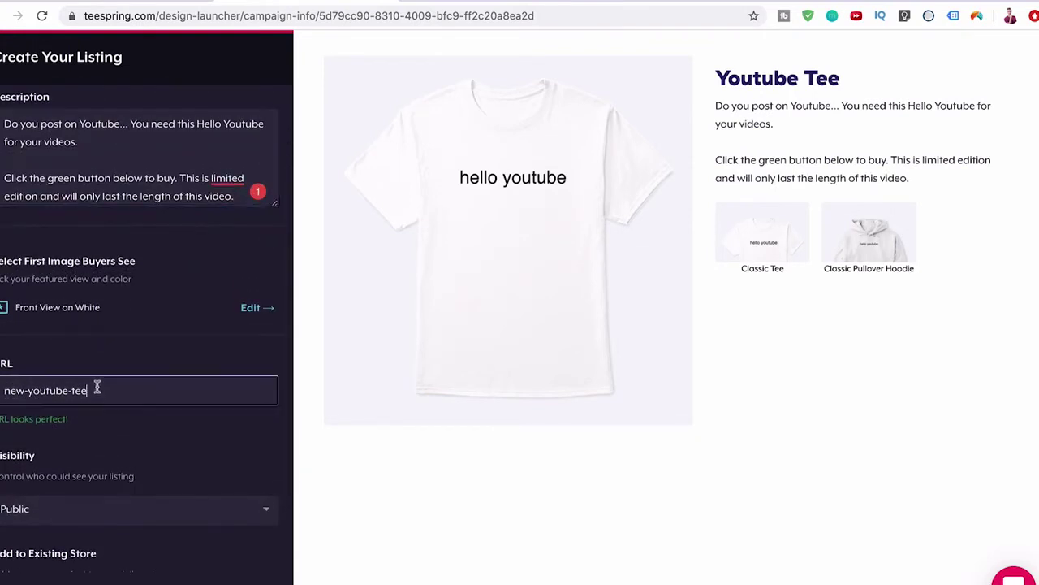
{"action": "scroll", "coordinate": [88, 396], "scroll_direction": "down", "scroll_amount": 2}
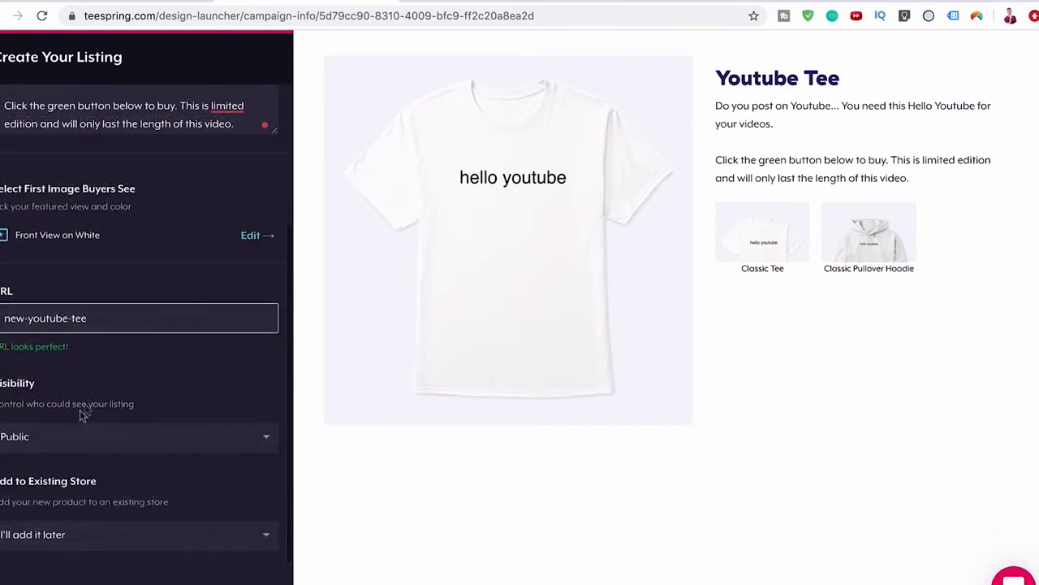
{"action": "left_click", "coordinate": [67, 438]}
{"action": "left_click", "coordinate": [104, 399]}
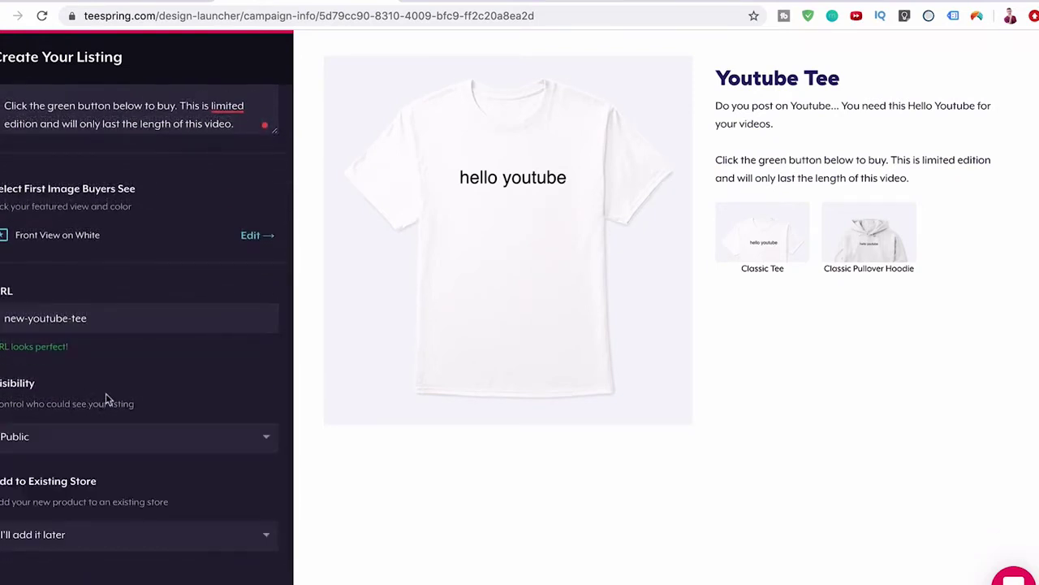
{"action": "scroll", "coordinate": [105, 396], "scroll_direction": "down", "scroll_amount": 1}
{"action": "left_click", "coordinate": [81, 524]}
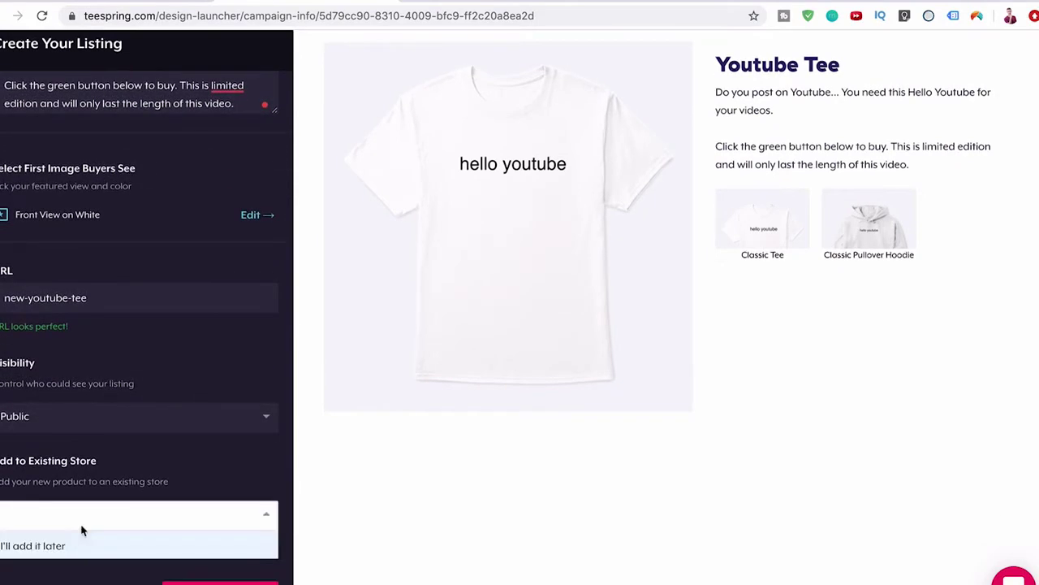
{"action": "left_click", "coordinate": [111, 487]}
{"action": "scroll", "coordinate": [109, 485], "scroll_direction": "up", "scroll_amount": 5}
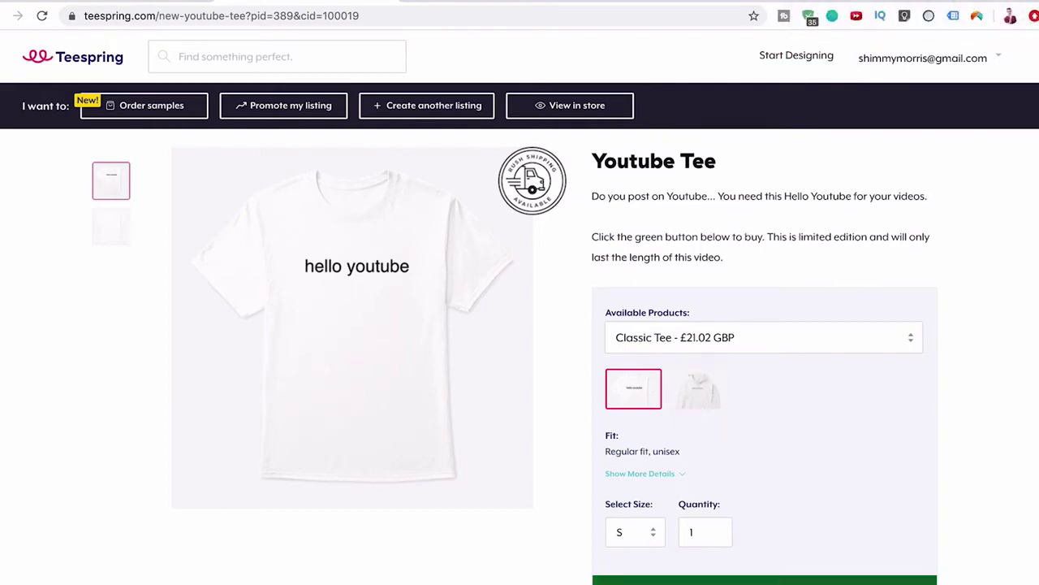
- Review the published Youtube Tee page, including its shipping information and return policy
{"action": "scroll", "coordinate": [754, 208], "scroll_direction": "down", "scroll_amount": 6}
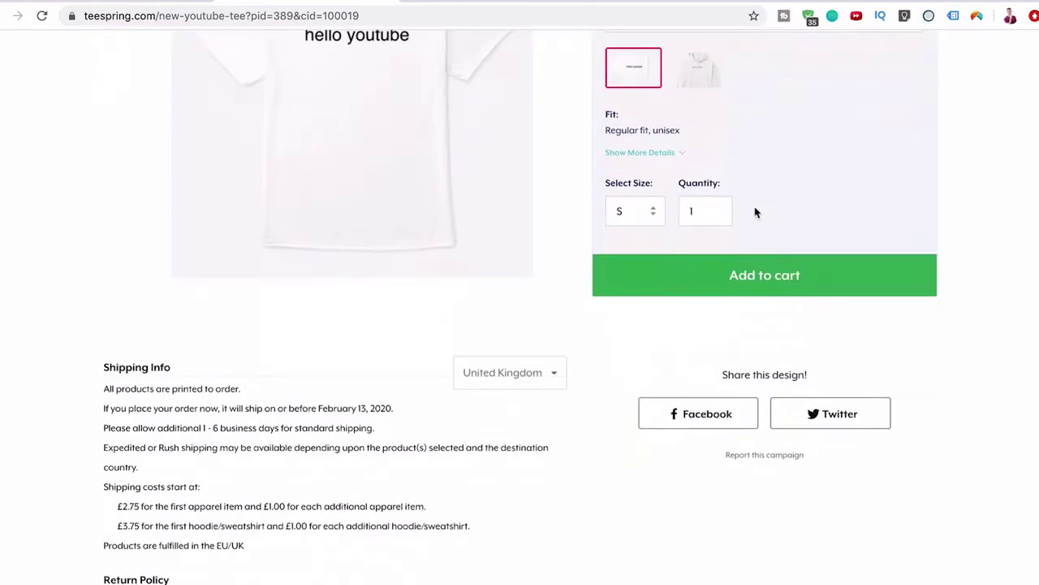
{"action": "left_click_drag", "start_coordinate": [105, 234], "coordinate": [180, 332]}
{"action": "left_click_drag", "start_coordinate": [122, 447], "coordinate": [128, 443]}
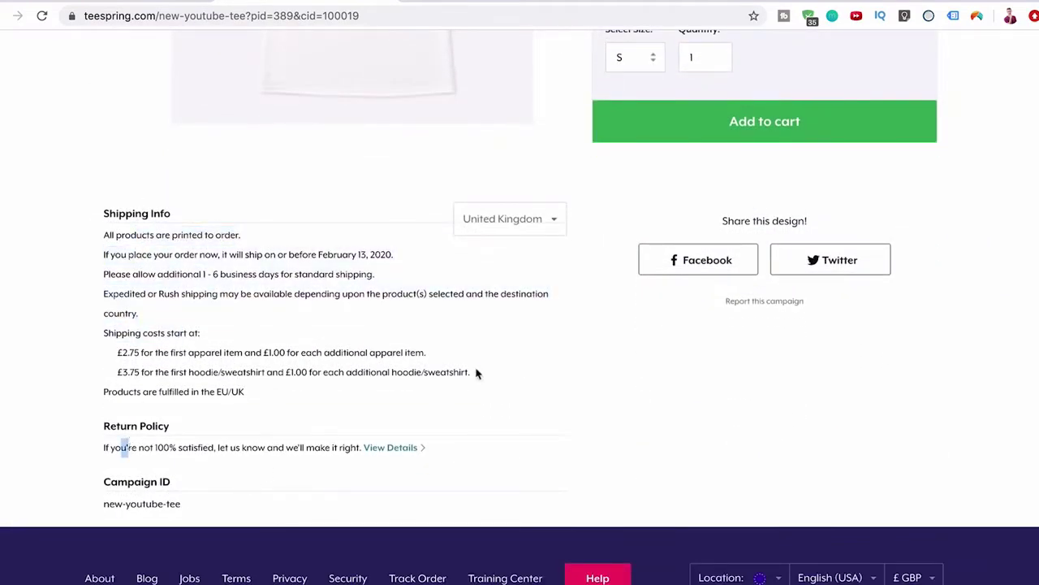
{"action": "scroll", "coordinate": [655, 279], "scroll_direction": "up", "scroll_amount": 2}
{"action": "scroll", "coordinate": [863, 382], "scroll_direction": "up", "scroll_amount": 4}
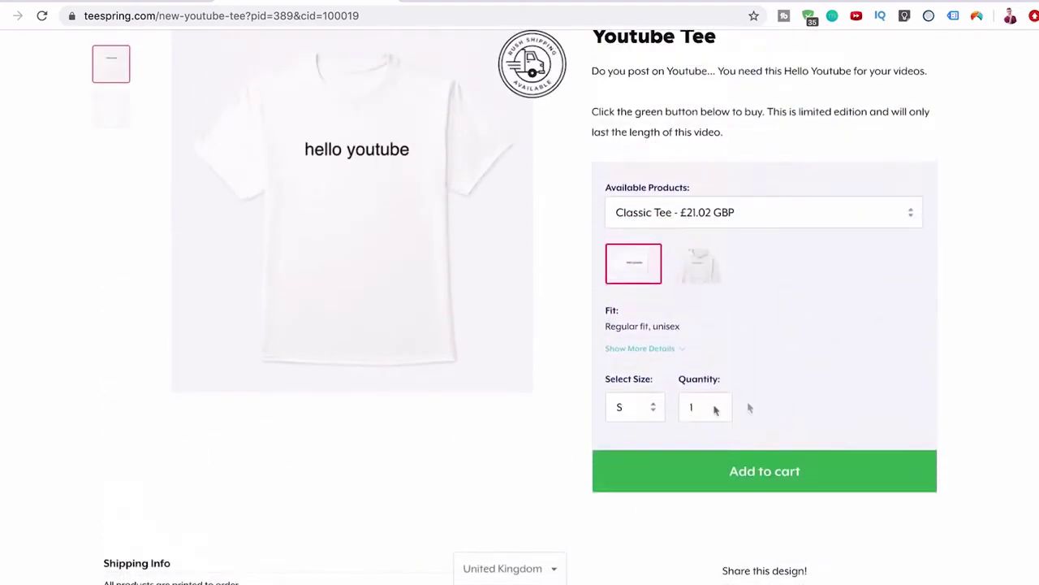
- Show the Standard College Hoodie on the listing page and view its material and size details
{"action": "left_click", "coordinate": [711, 214]}
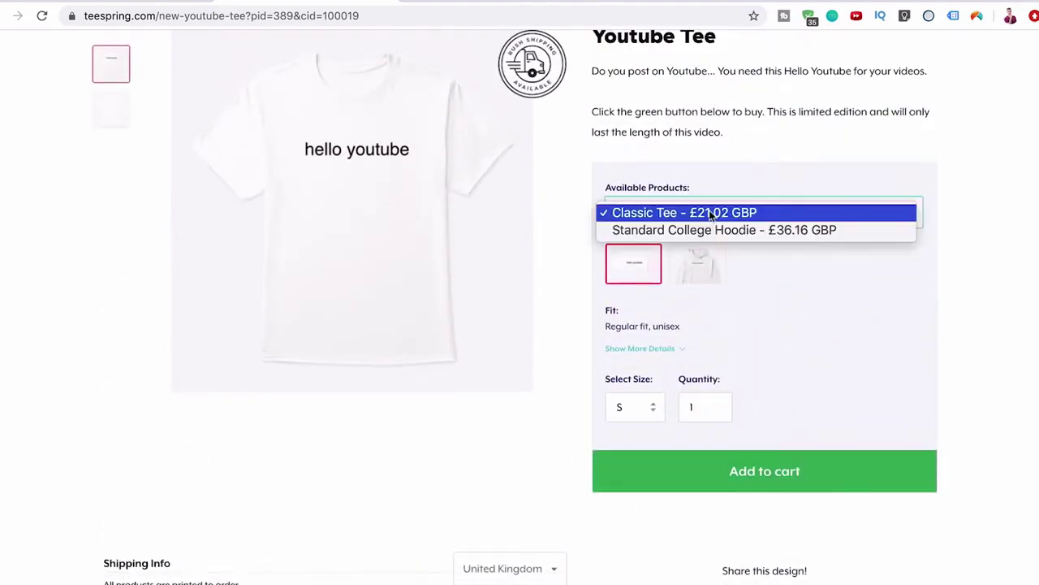
{"action": "left_click", "coordinate": [700, 230]}
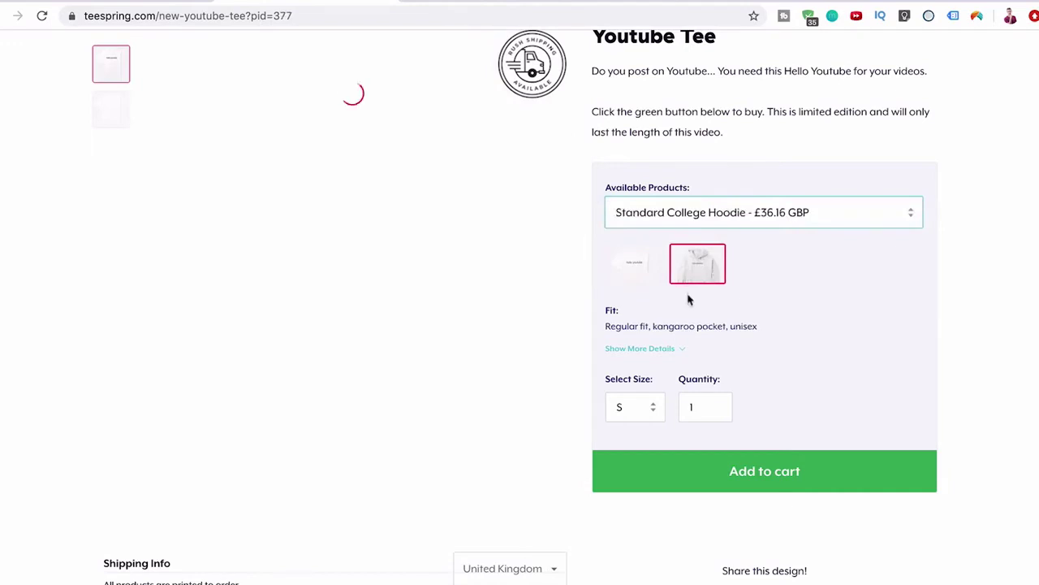
{"action": "left_click", "coordinate": [674, 349]}
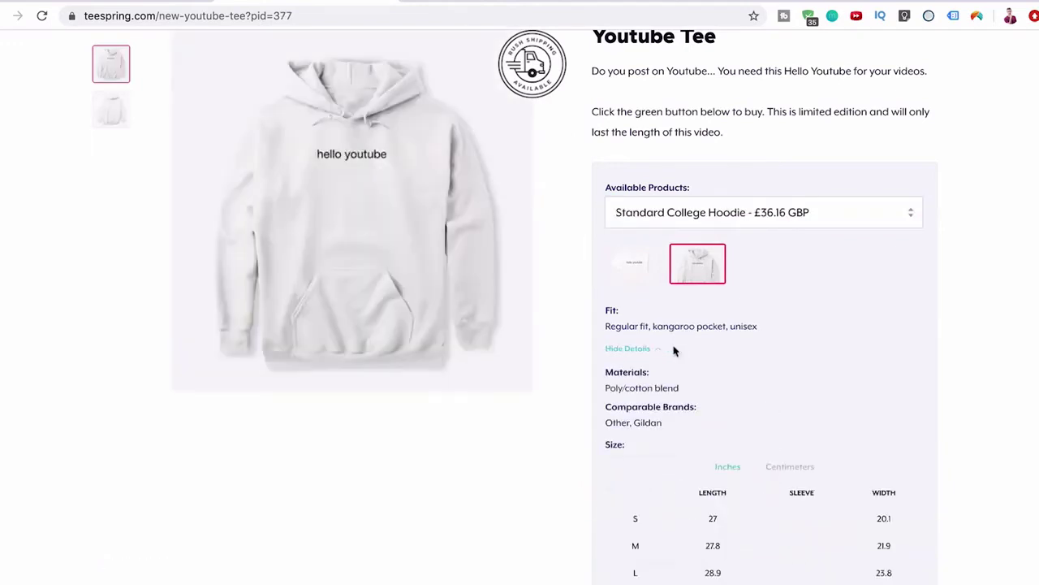
{"action": "left_click", "coordinate": [666, 351]}
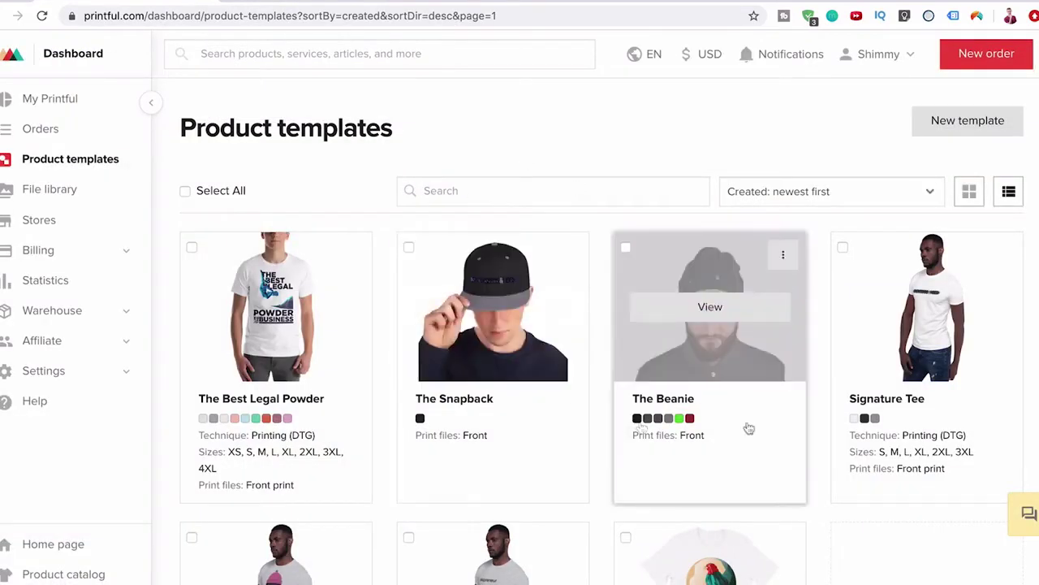
- In Printful, start a new product template from the men's shirts with the Unisex Basic Softstyle T-Shirt | Gildan 64000
{"action": "left_click", "coordinate": [968, 122]}
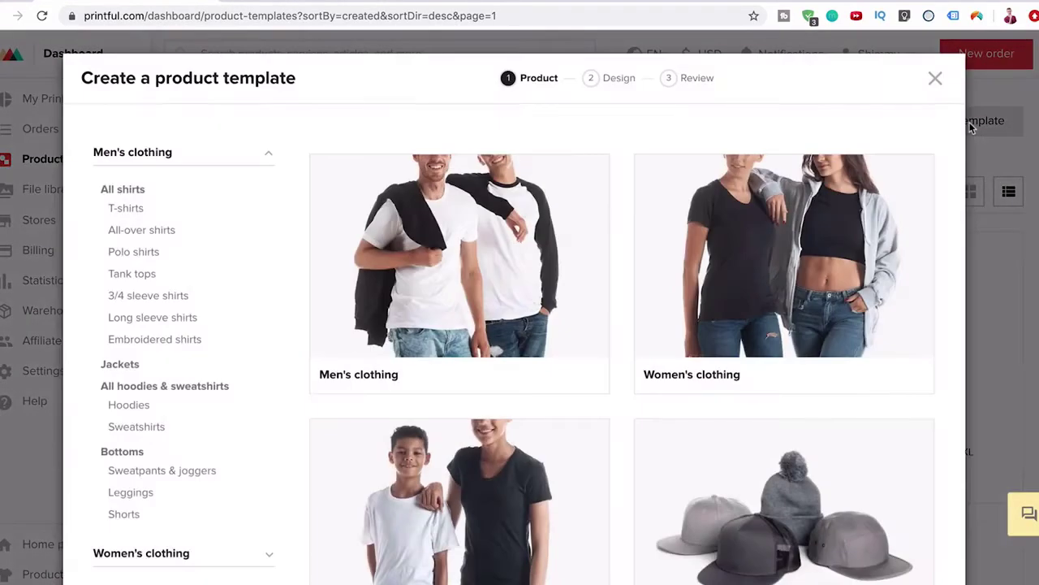
{"action": "left_click", "coordinate": [456, 316]}
{"action": "left_click", "coordinate": [455, 317]}
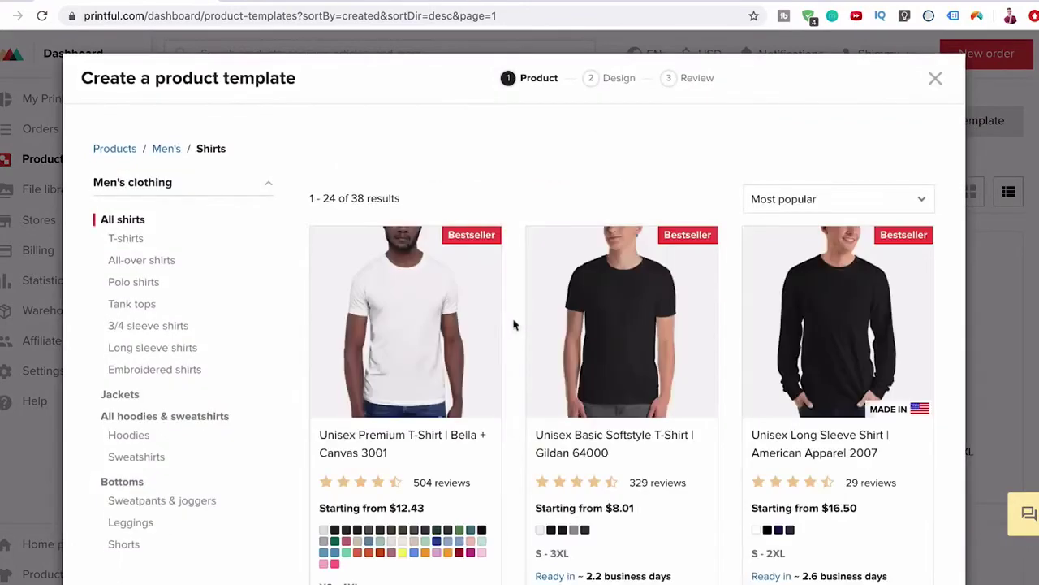
{"action": "scroll", "coordinate": [685, 361], "scroll_direction": "down", "scroll_amount": 3}
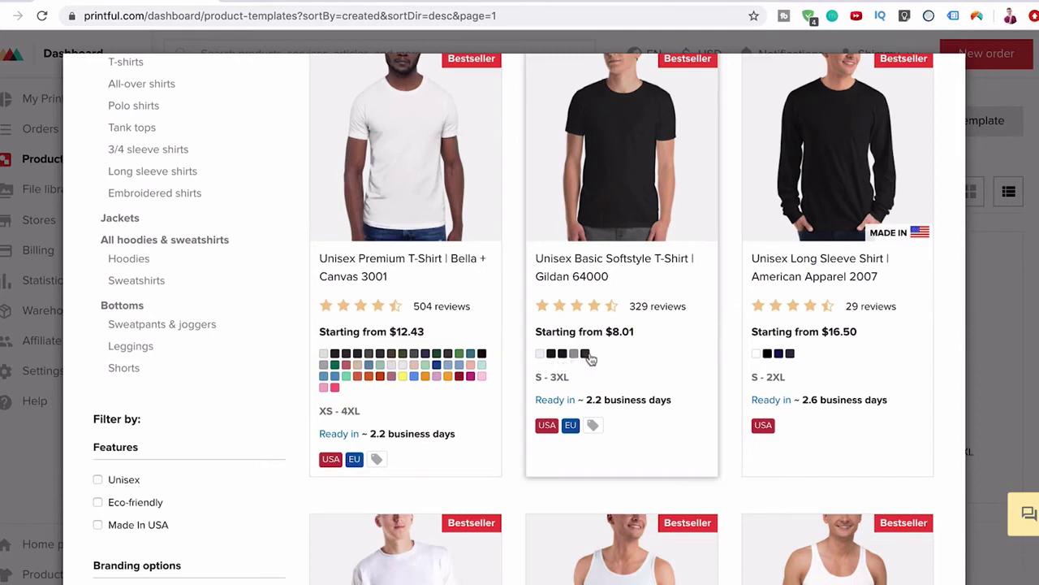
{"action": "left_click", "coordinate": [643, 151]}
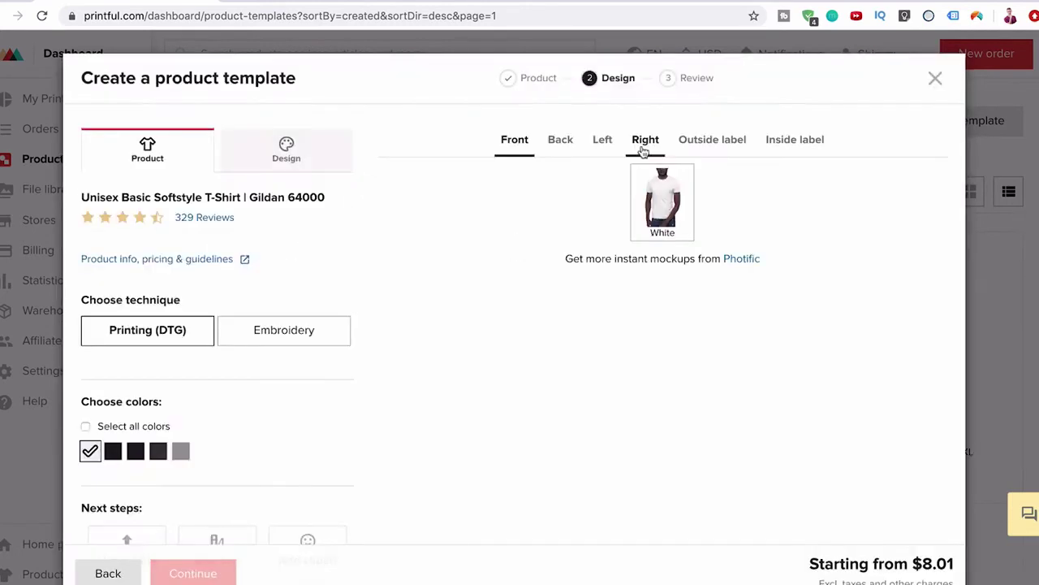
- Add the text "hello youtube" to the shirt front, shrink it to size 1.44 and centre it in the upper print area
{"action": "scroll", "coordinate": [447, 344], "scroll_direction": "down", "scroll_amount": 1}
{"action": "scroll", "coordinate": [353, 319], "scroll_direction": "up", "scroll_amount": 1}
{"action": "scroll", "coordinate": [232, 385], "scroll_direction": "down", "scroll_amount": 2}
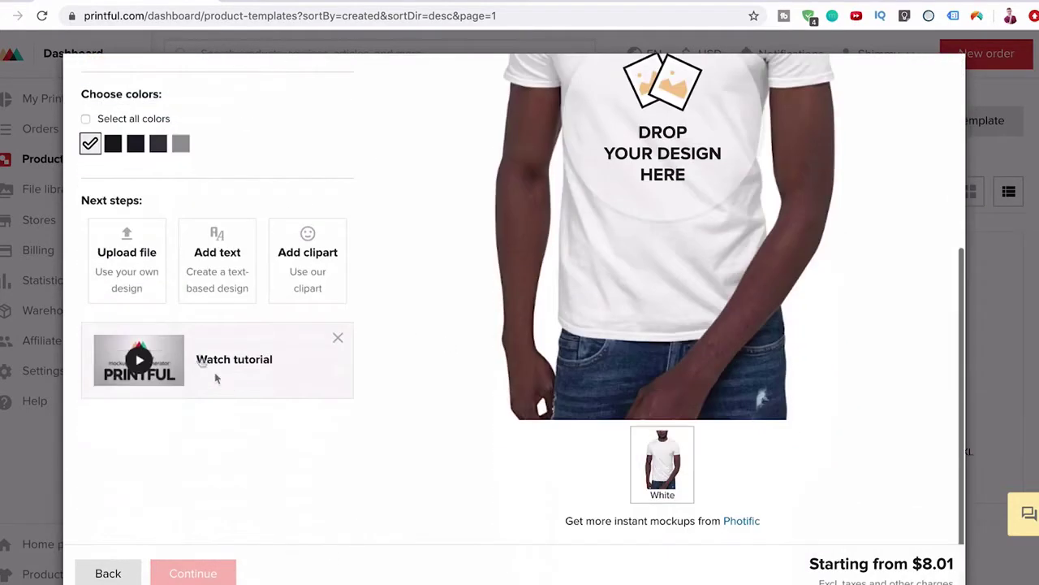
{"action": "left_click", "coordinate": [215, 277]}
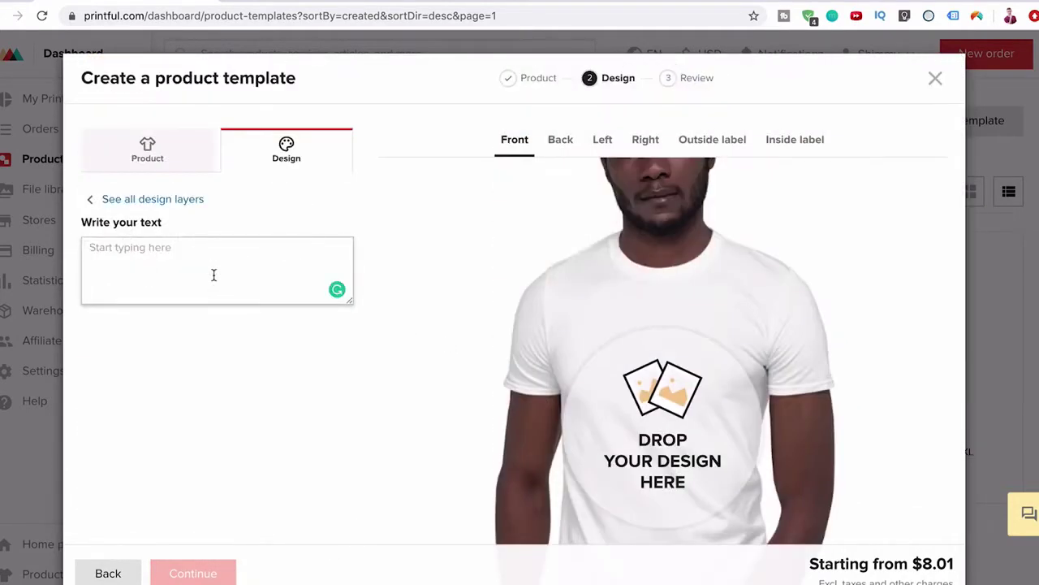
{"action": "type", "text": "hello yo"}
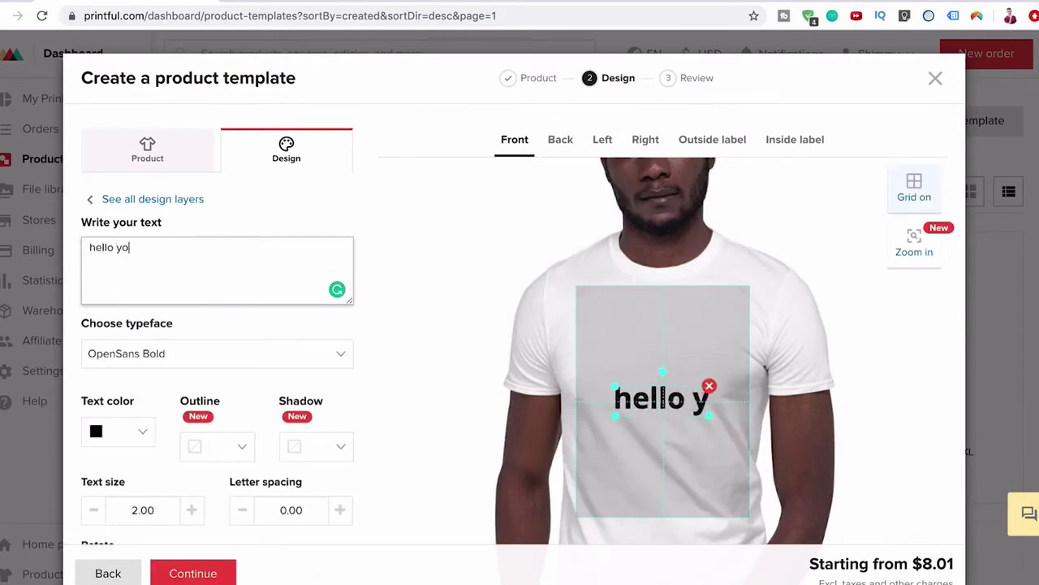
{"action": "type", "text": "utube"}
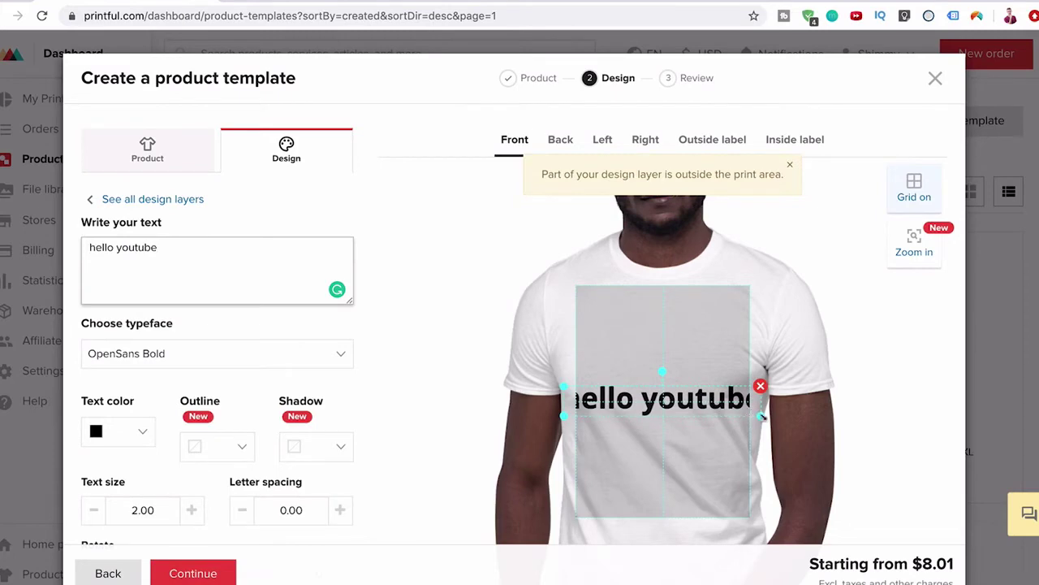
{"action": "left_click_drag", "start_coordinate": [760, 416], "coordinate": [692, 327]}
{"action": "left_click", "coordinate": [507, 358]}
{"action": "scroll", "coordinate": [139, 376], "scroll_direction": "down", "scroll_amount": 2}
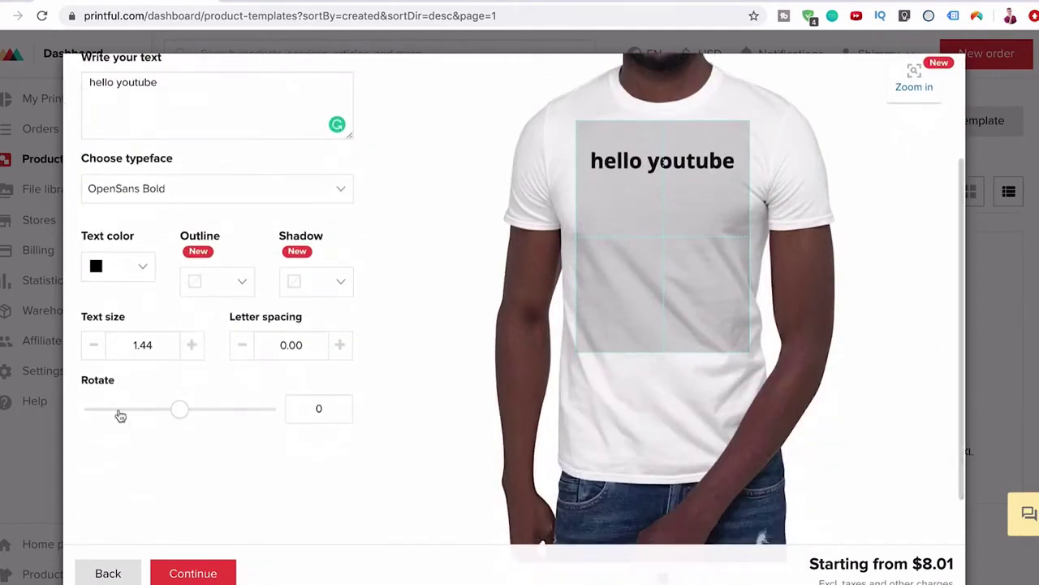
- Switch the T-shirt template's technique from Printing (DTG) to Embroidery
{"action": "scroll", "coordinate": [117, 413], "scroll_direction": "up", "scroll_amount": 3}
{"action": "left_click", "coordinate": [166, 153]}
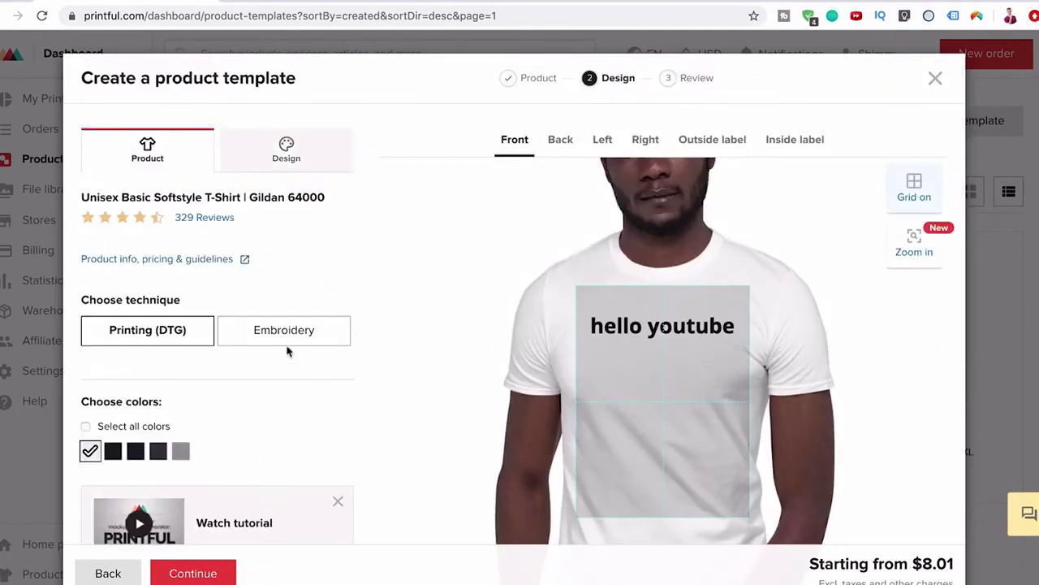
{"action": "left_click", "coordinate": [290, 334]}
{"action": "left_click", "coordinate": [358, 191]}
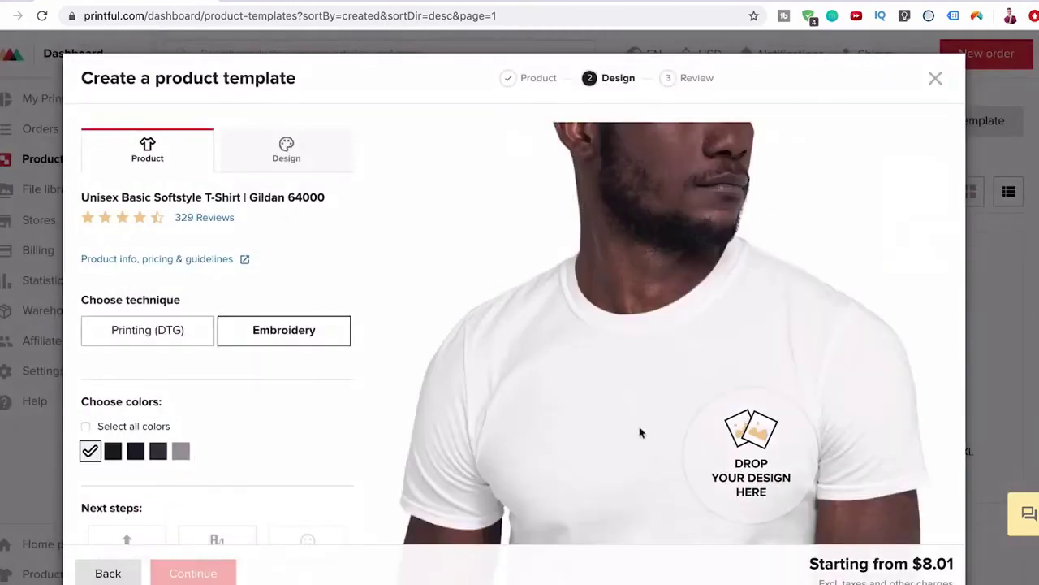
{"action": "scroll", "coordinate": [660, 453], "scroll_direction": "down", "scroll_amount": 1}
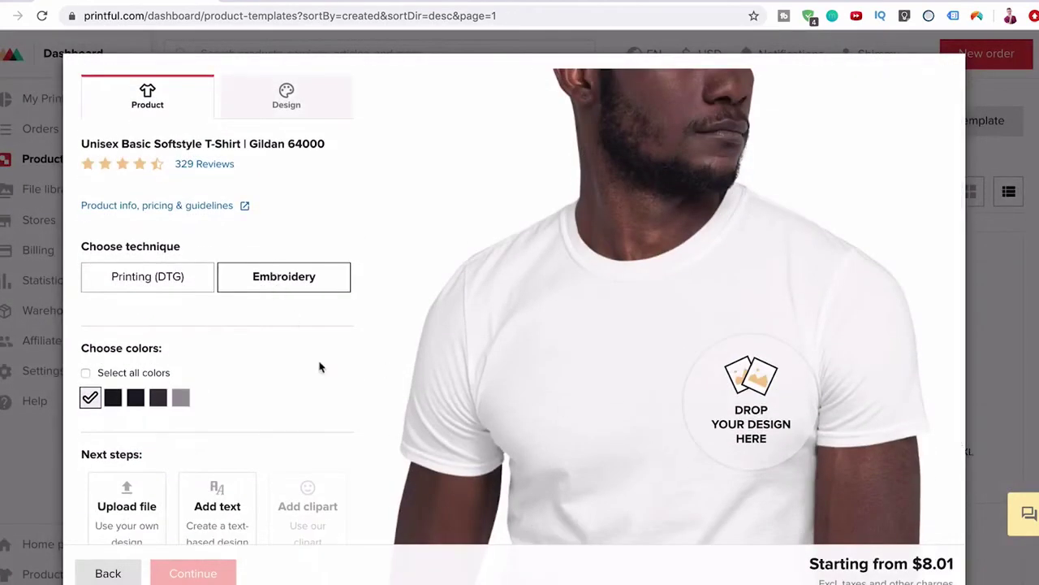
- Add the text "hello youtube" as flat embroidery on the shirt's left chest
{"action": "left_click", "coordinate": [216, 526]}
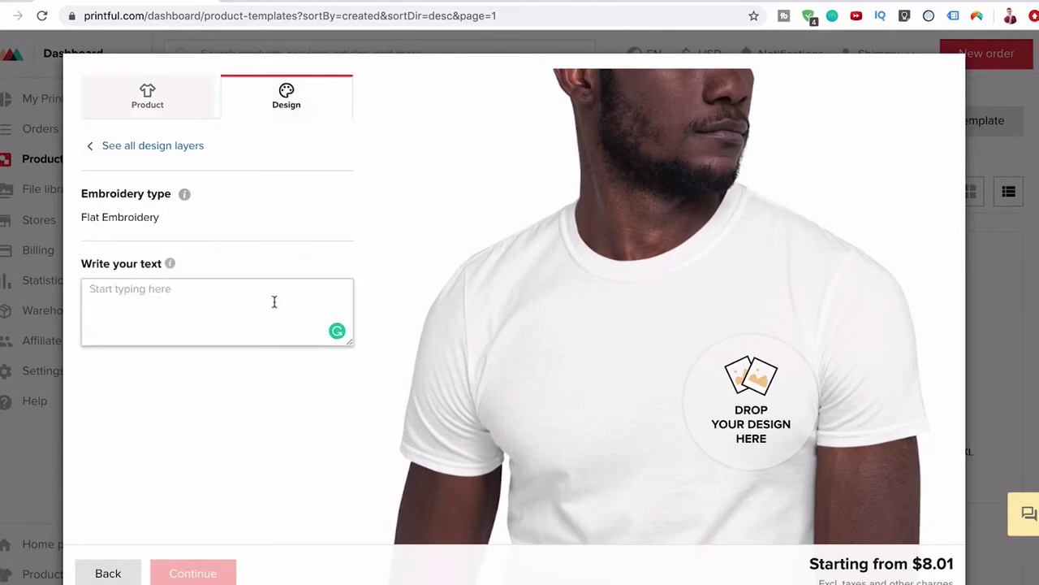
{"action": "type", "text": "hello youtube"}
{"action": "left_click", "coordinate": [673, 442]}
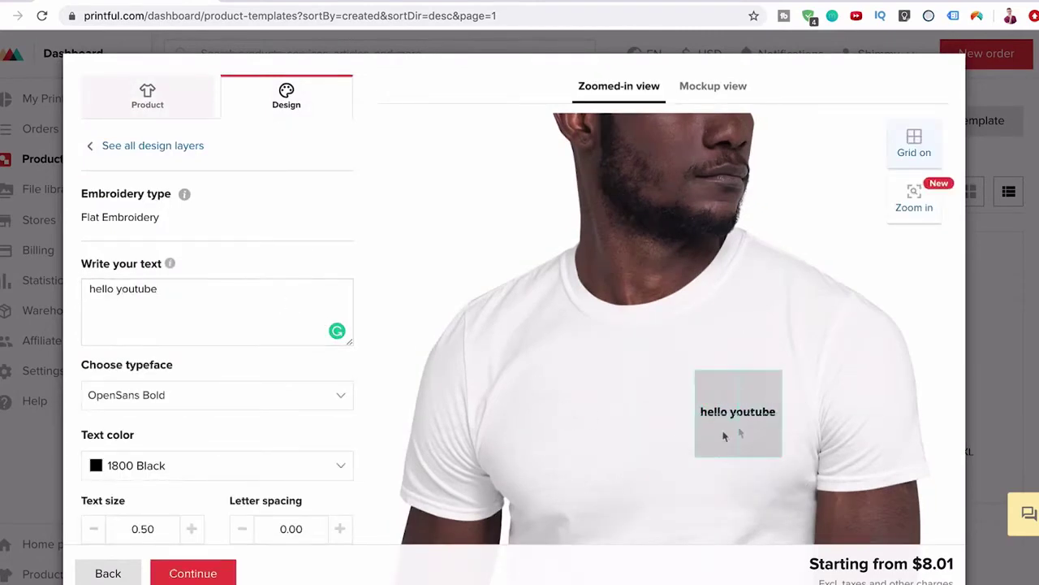
{"action": "left_click", "coordinate": [150, 96]}
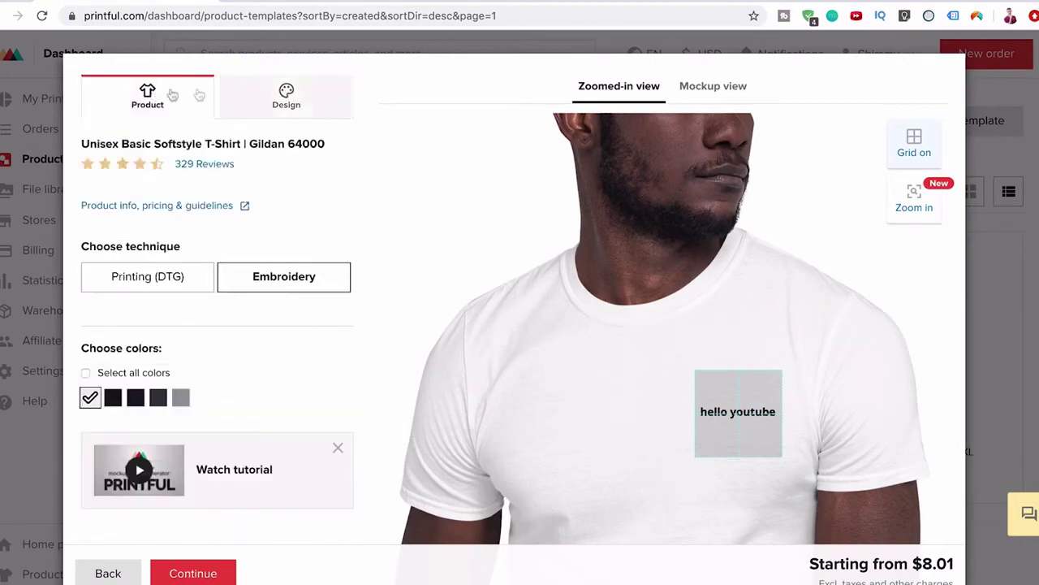
{"action": "left_click", "coordinate": [252, 93]}
{"action": "left_click", "coordinate": [153, 96]}
- Switch to Teespring's design file tips page and review the image resolution advice and maximum print area sizes
{"action": "left_click", "coordinate": [269, 289]}
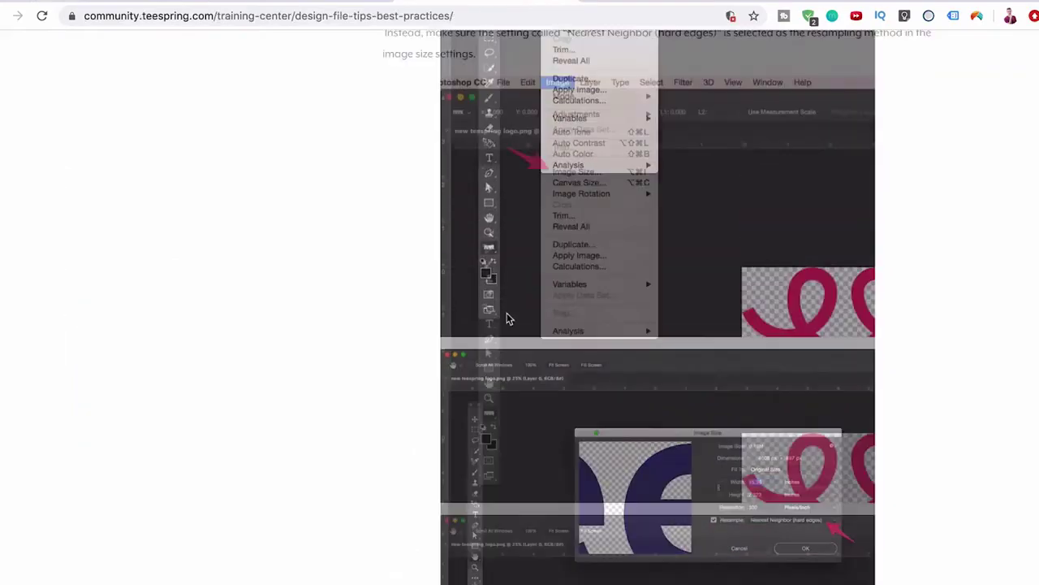
{"action": "scroll", "coordinate": [506, 317], "scroll_direction": "up", "scroll_amount": 20}
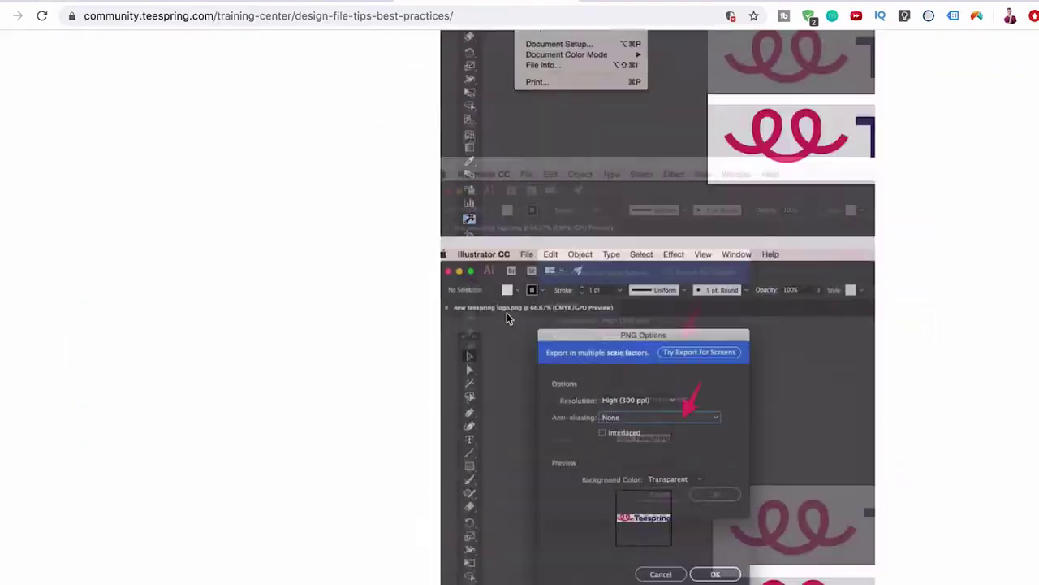
{"action": "scroll", "coordinate": [507, 316], "scroll_direction": "up", "scroll_amount": 10}
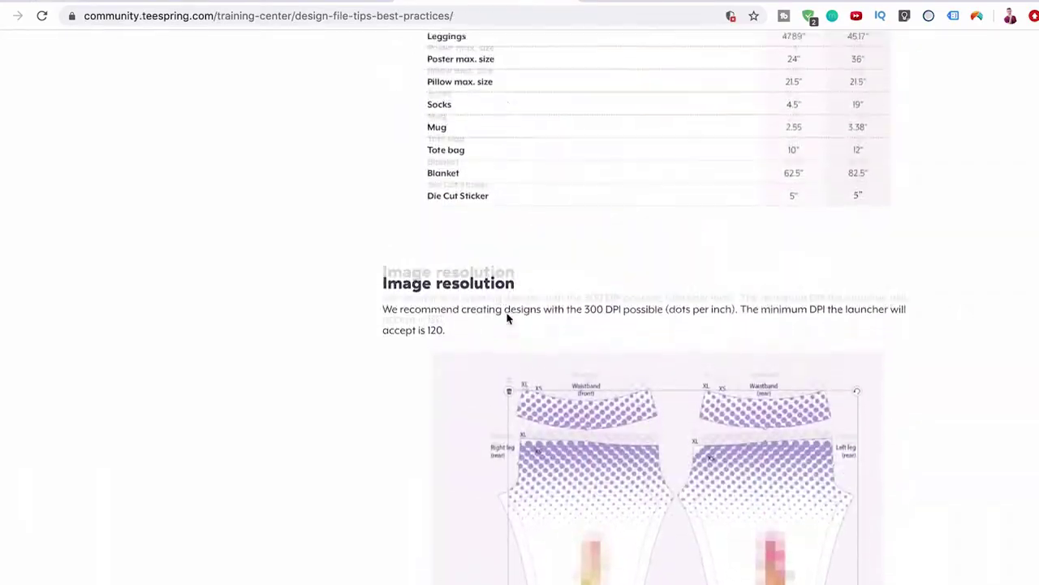
{"action": "scroll", "coordinate": [608, 260], "scroll_direction": "down", "scroll_amount": 1}
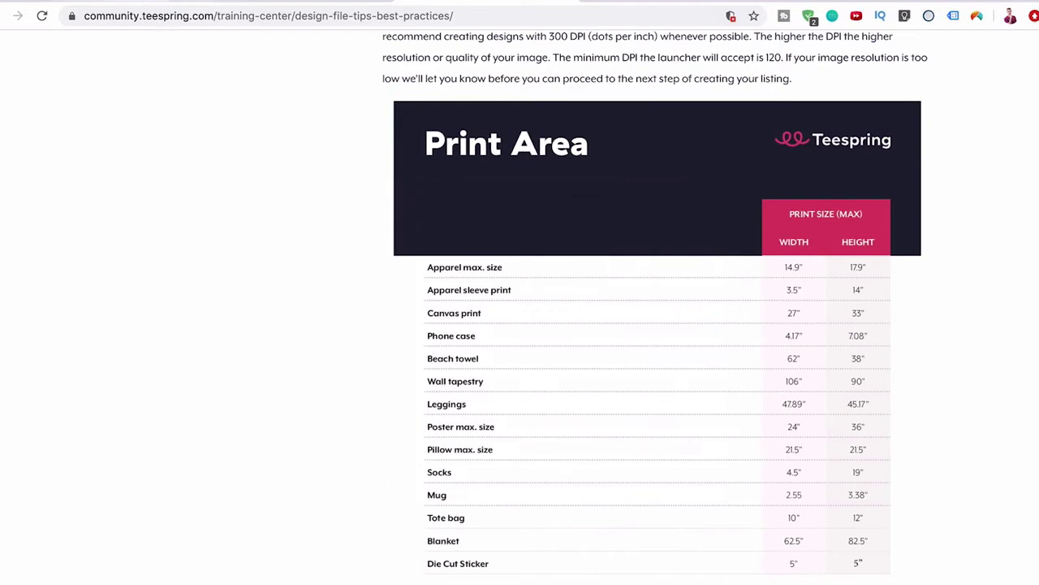
- Return to Printful, continue to the template review and save the embroidered T-shirt as the product template "Short-Sleeve Unisex T-Shirt"
{"action": "left_click", "coordinate": [130, 3]}
{"action": "scroll", "coordinate": [353, 371], "scroll_direction": "down", "scroll_amount": 3}
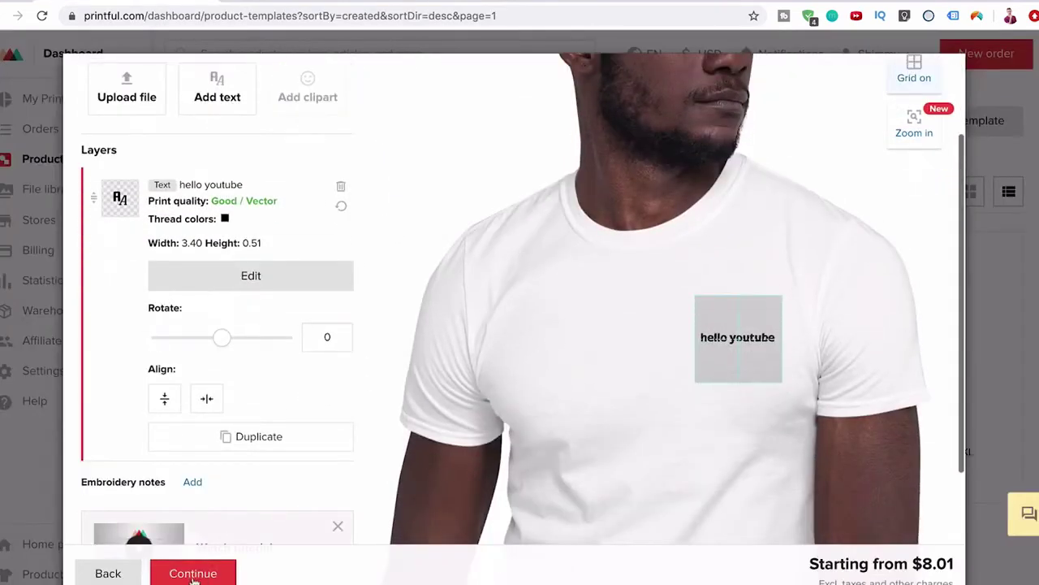
{"action": "left_click", "coordinate": [193, 577]}
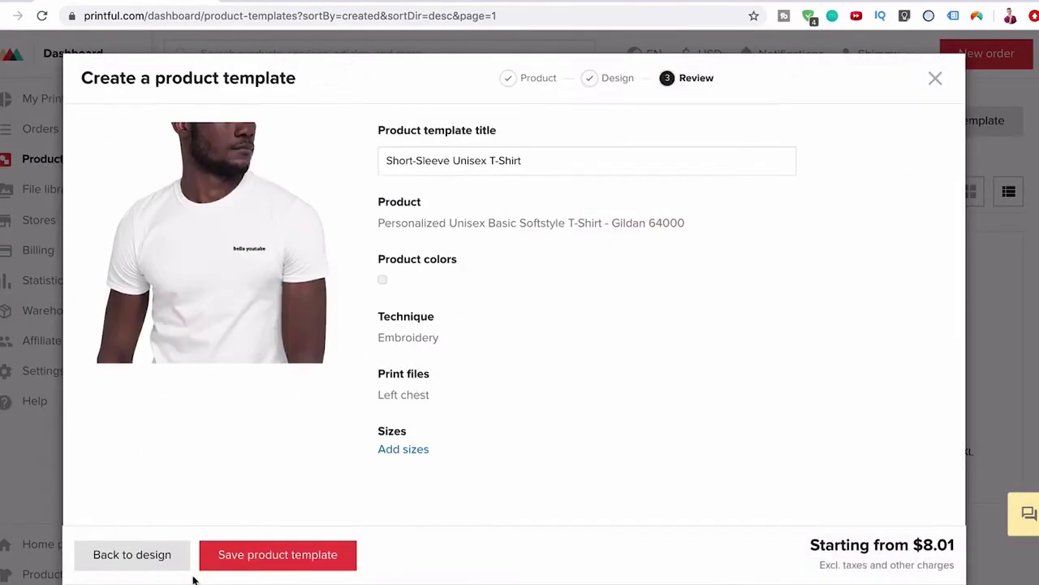
{"action": "left_click", "coordinate": [421, 160]}
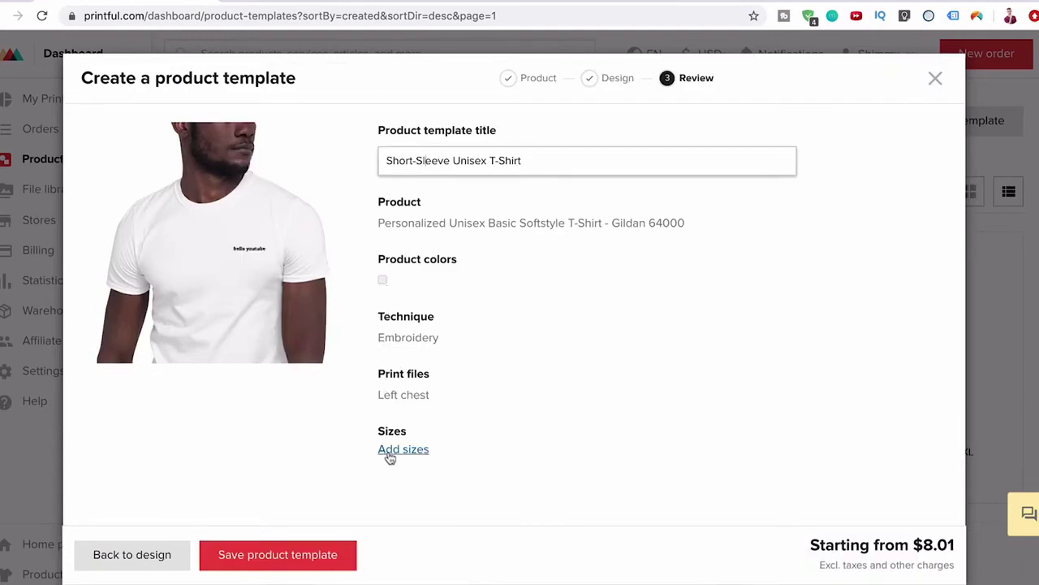
{"action": "left_click", "coordinate": [308, 552]}
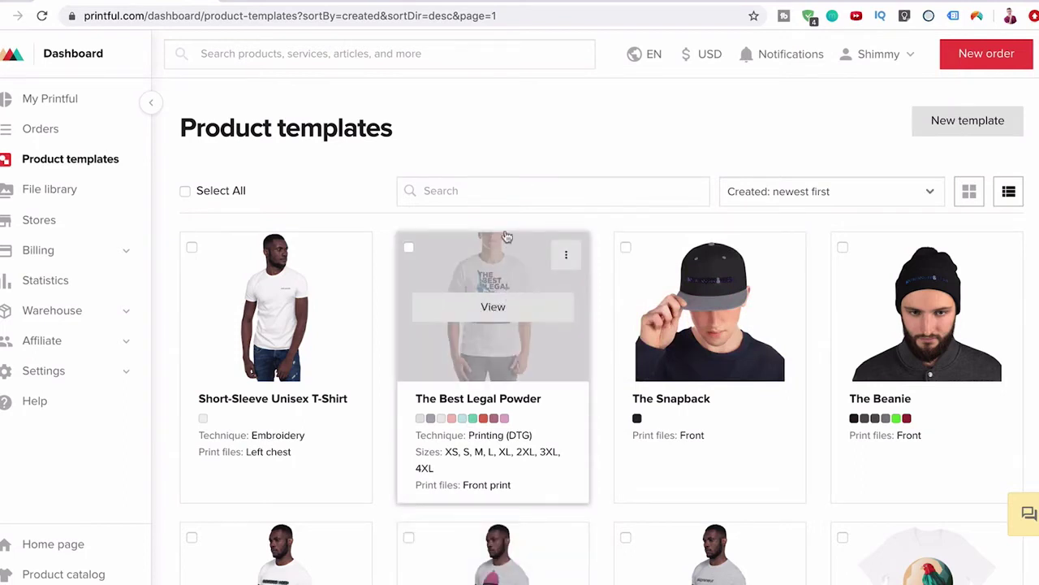
- Switch to the Youtube Tee listing on Teespring and view the Standard College Hoodie's product options
{"action": "left_click", "coordinate": [352, 4]}
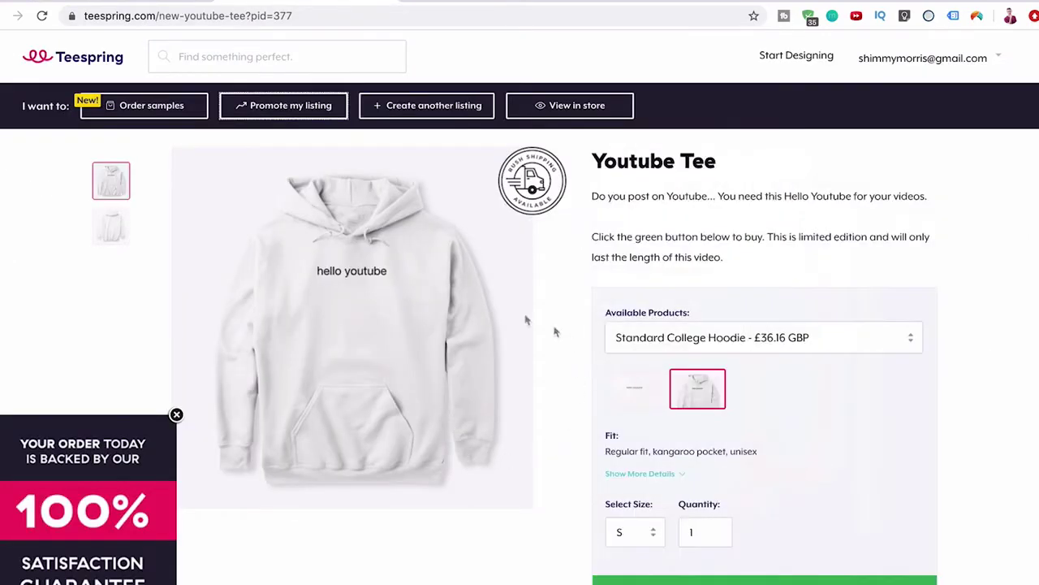
{"action": "mouse_move", "coordinate": [300, 283]}
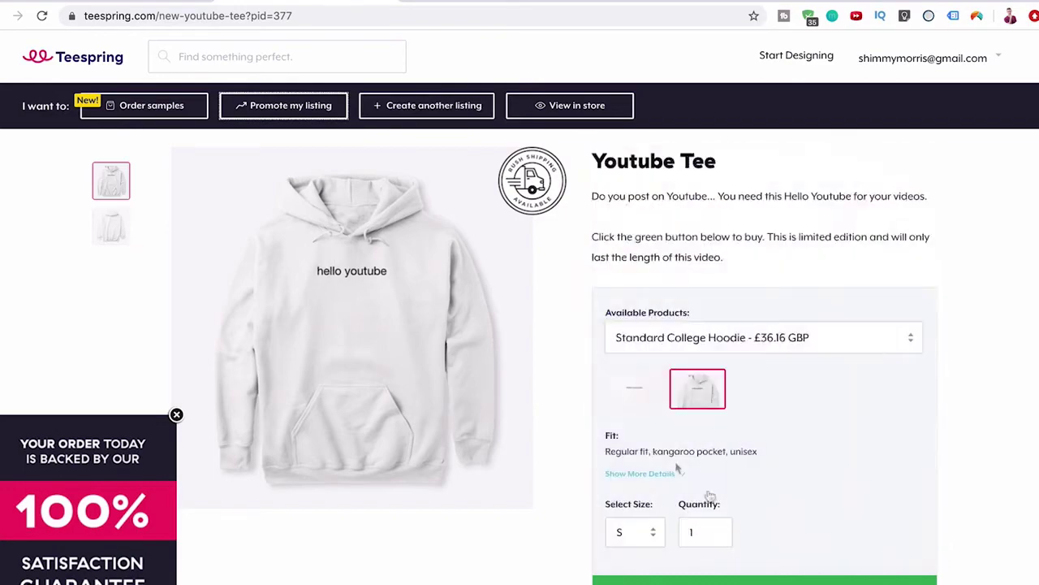
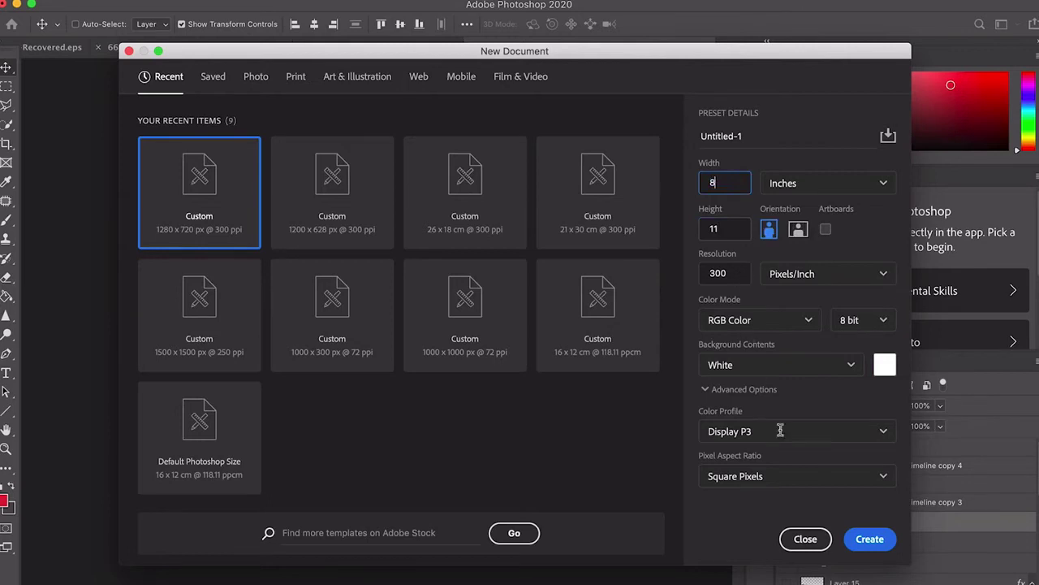
- In Photoshop, create an 8 × 11 inch document at 300 pixels/inch, then unlock and hide its white background layer
{"action": "left_click", "coordinate": [883, 547]}
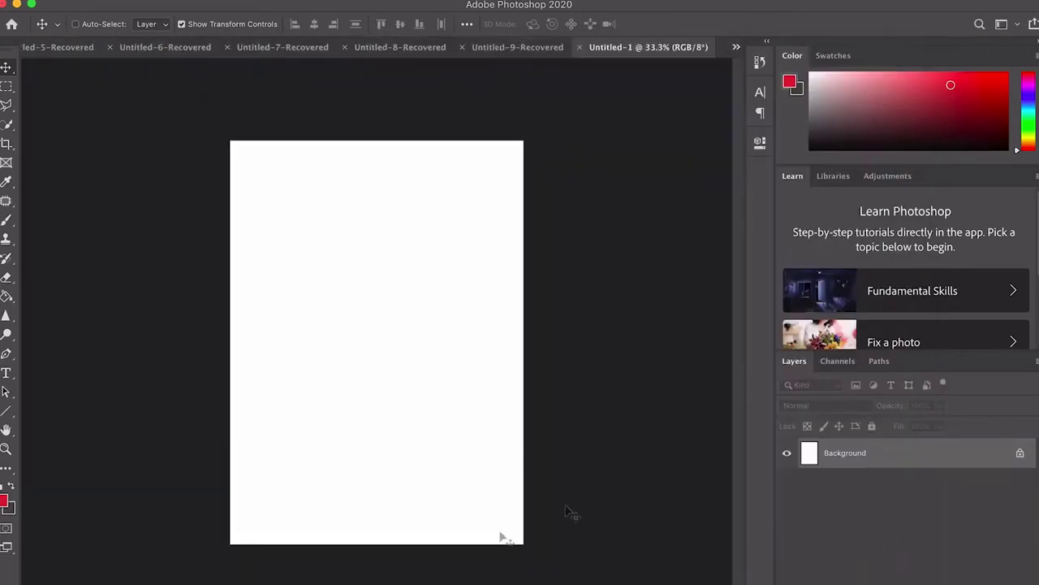
{"action": "left_click", "coordinate": [1020, 454]}
{"action": "left_click", "coordinate": [785, 453]}
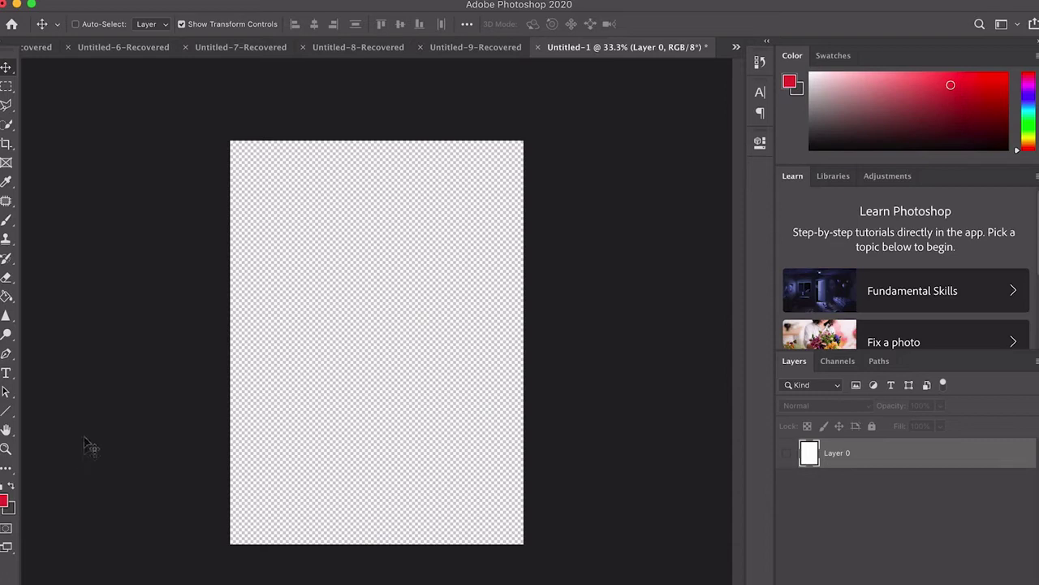
- Add a white paragraph text box in the upper half of the page reading "Hello YOUTUBE" in Bebas Regular
{"action": "left_click", "coordinate": [5, 373]}
{"action": "left_click_drag", "start_coordinate": [262, 234], "coordinate": [477, 367]}
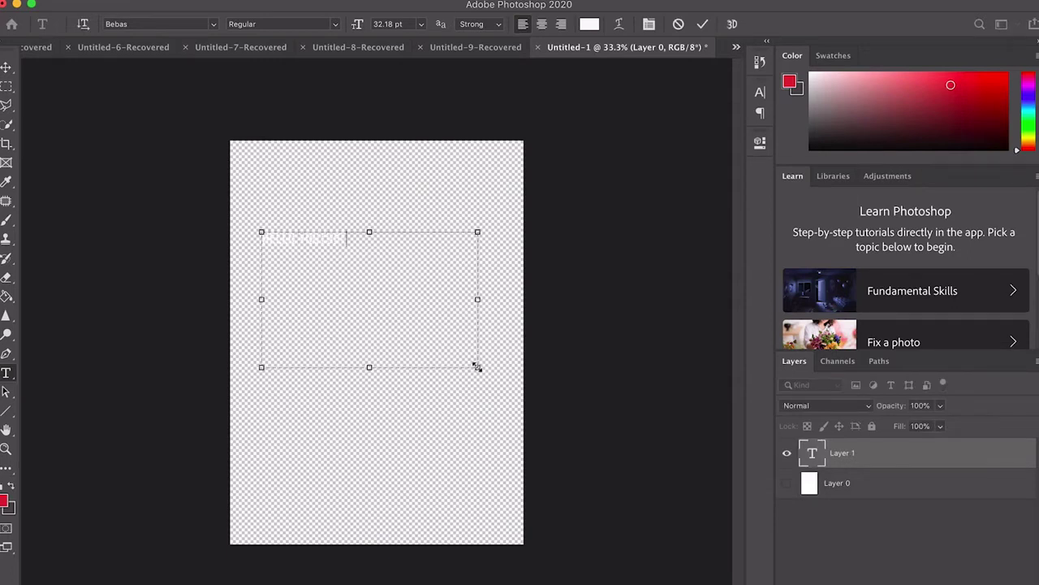
{"action": "left_click", "coordinate": [703, 24]}
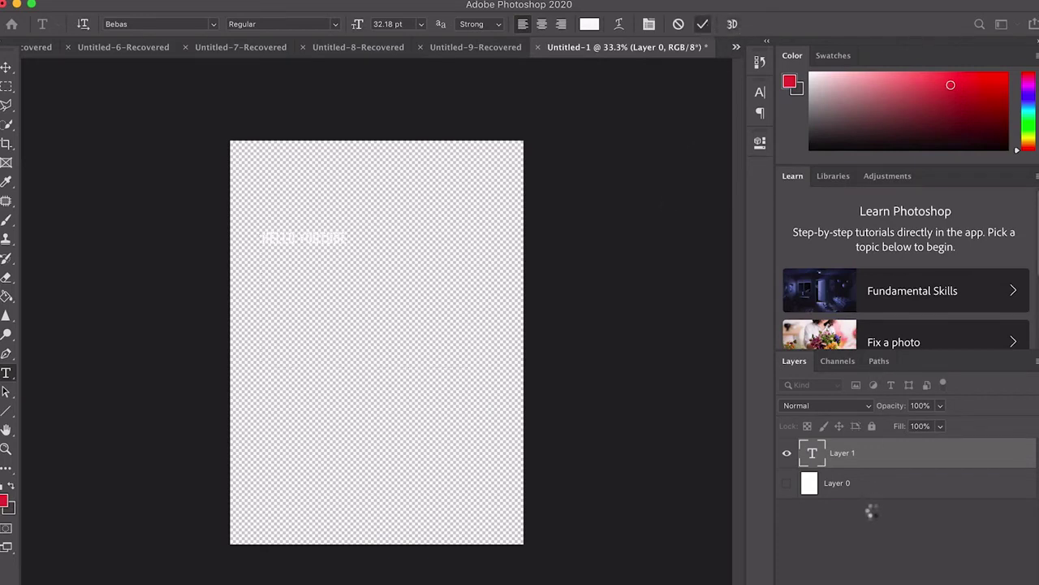
- Show the white background layer and fill it with dark grey
{"action": "left_click", "coordinate": [787, 483]}
{"action": "left_click", "coordinate": [875, 490]}
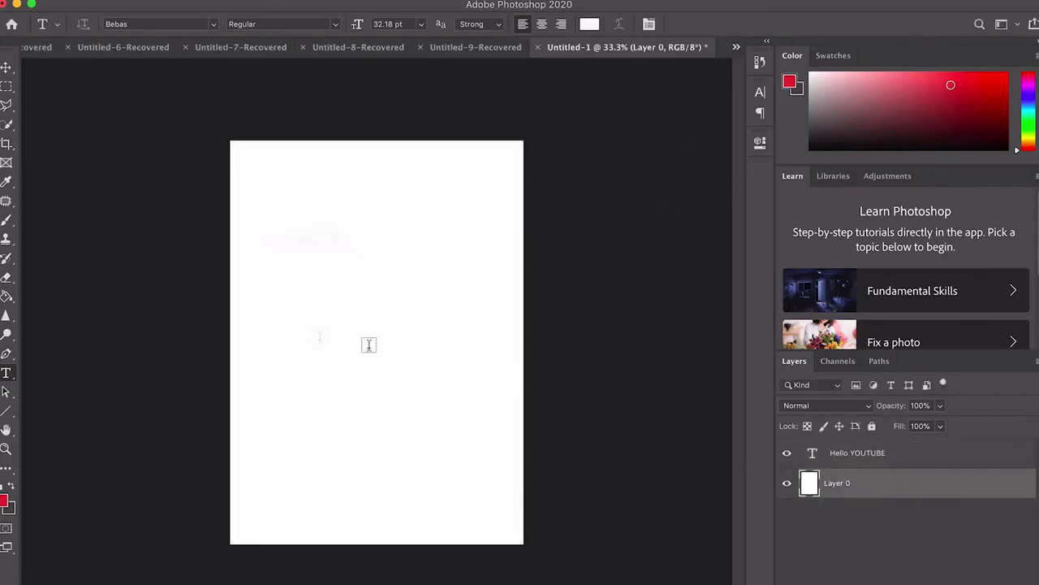
{"action": "left_click", "coordinate": [11, 486]}
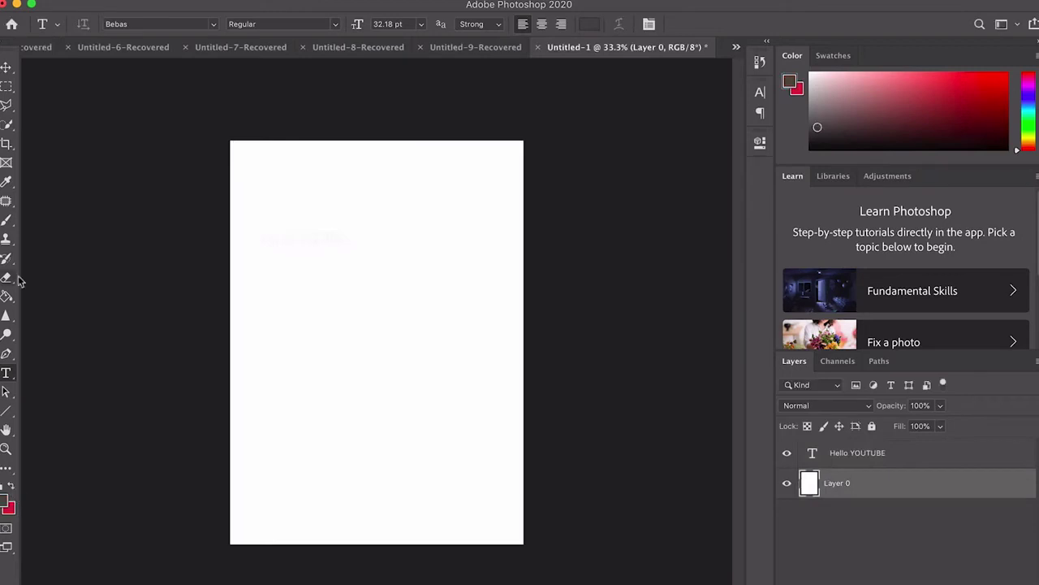
{"action": "left_click", "coordinate": [6, 220]}
{"action": "left_click", "coordinate": [377, 229]}
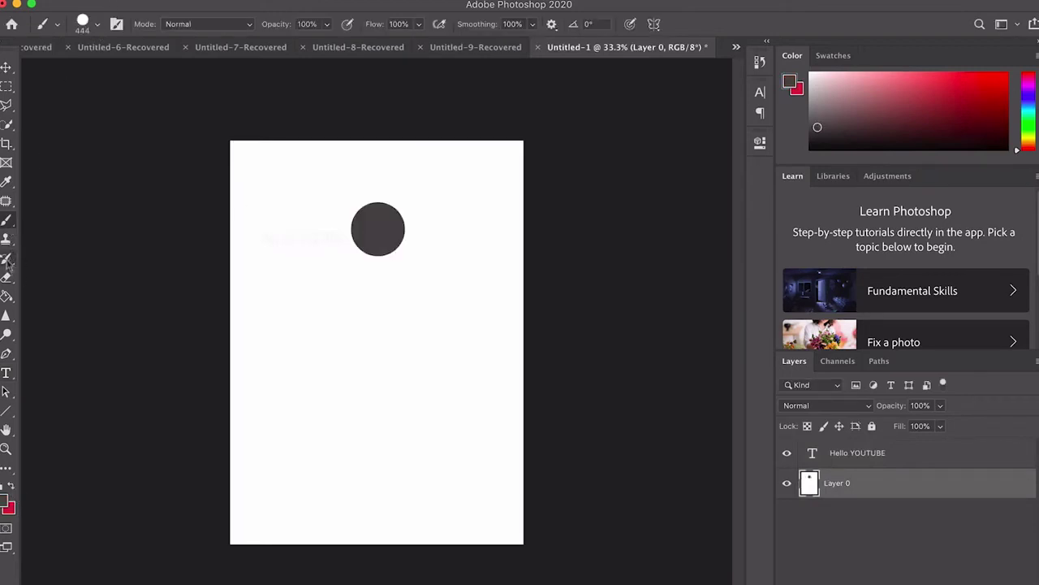
{"action": "left_click", "coordinate": [6, 296]}
{"action": "left_click", "coordinate": [341, 306]}
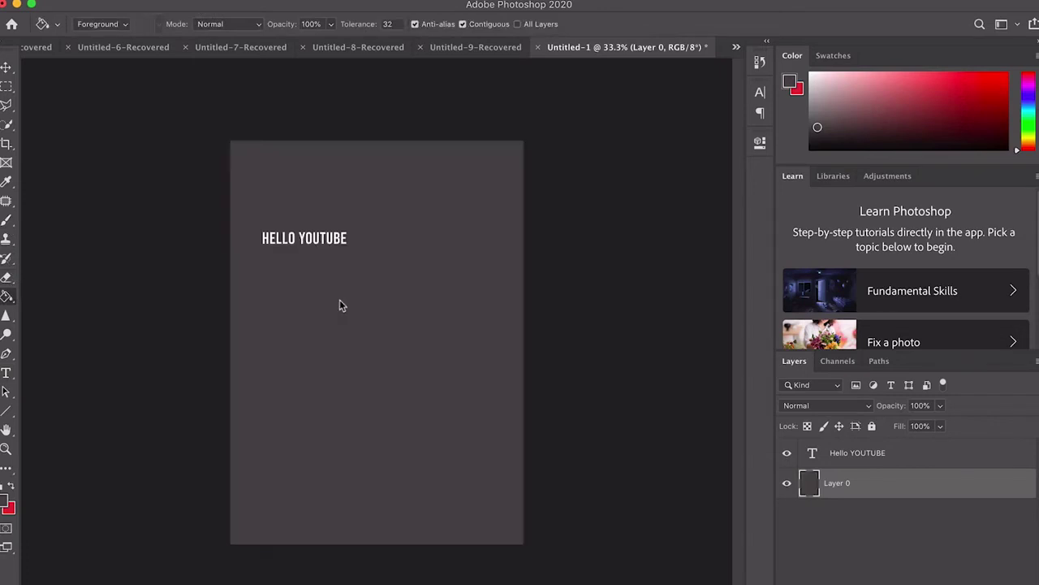
- Enlarge the "Hello YOUTUBE" text to 81 pt
{"action": "left_click", "coordinate": [942, 461]}
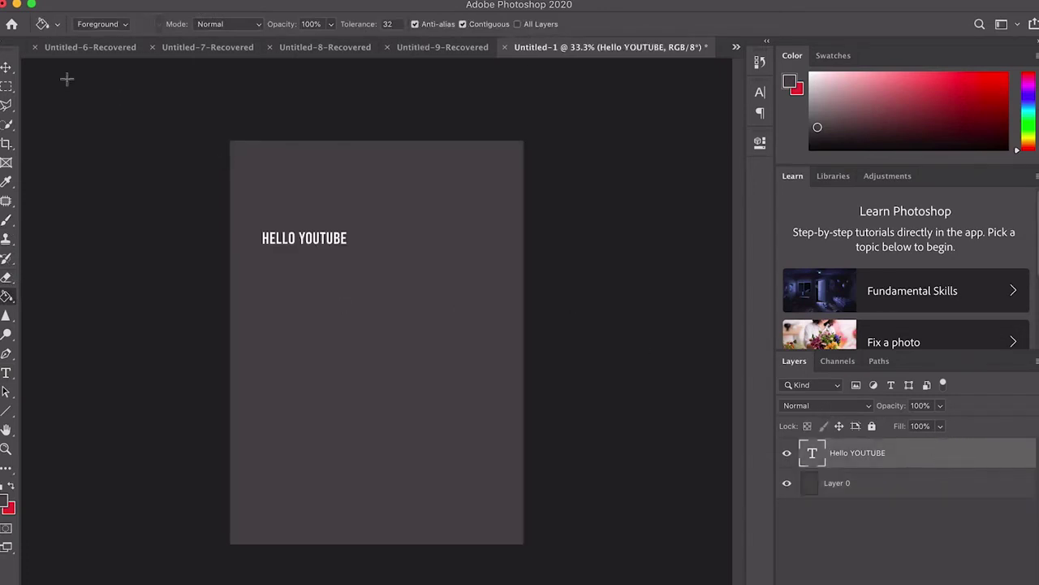
{"action": "left_click", "coordinate": [7, 67]}
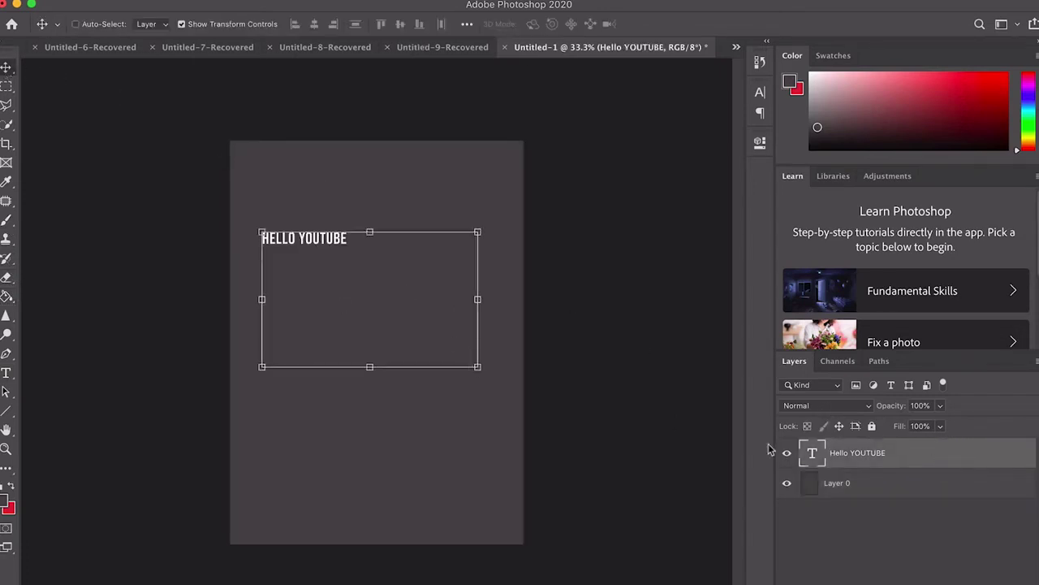
{"action": "double_click", "coordinate": [812, 454]}
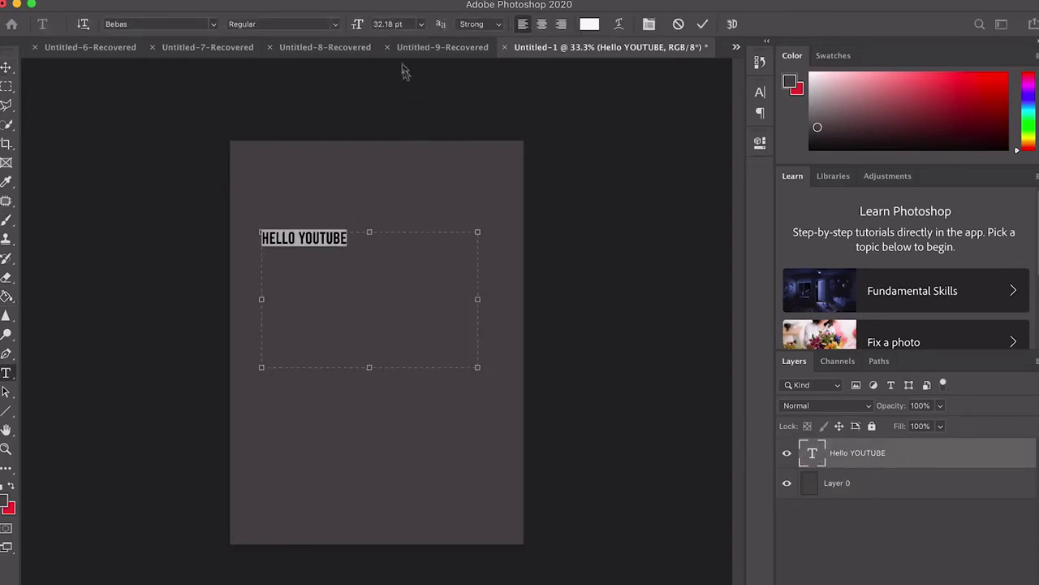
{"action": "left_click", "coordinate": [388, 23]}
{"action": "type", "text": "48"}
{"action": "key", "text": "Return"}
{"action": "key", "text": "shift+Up"}
{"action": "key", "text": "shift+Up"}
{"action": "key", "text": "shift+Up"}
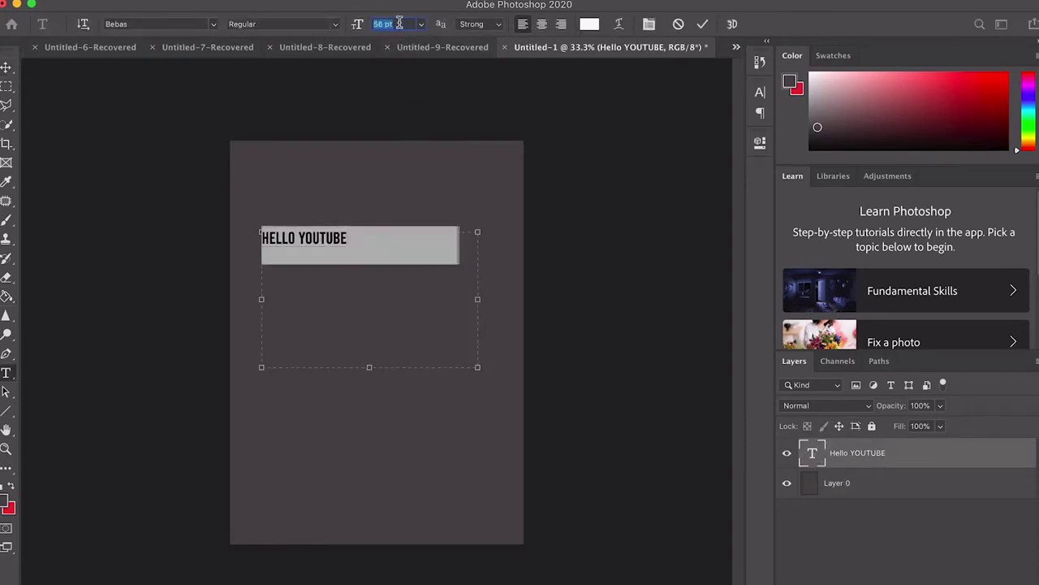
{"action": "key", "text": "Up"}
{"action": "key", "text": "Up"}
{"action": "key", "text": "Up"}
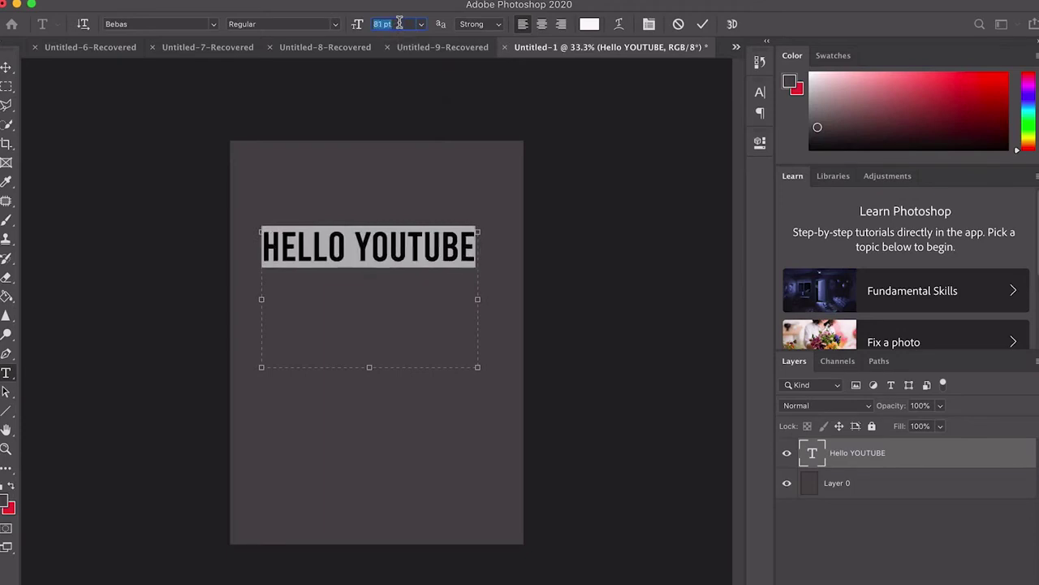
- Shorten the "Hello YOUTUBE" text box to fit its single line and move it slightly towards the page centre
{"action": "left_click_drag", "start_coordinate": [366, 367], "coordinate": [369, 278]}
{"action": "left_click_drag", "start_coordinate": [490, 309], "coordinate": [501, 323]}
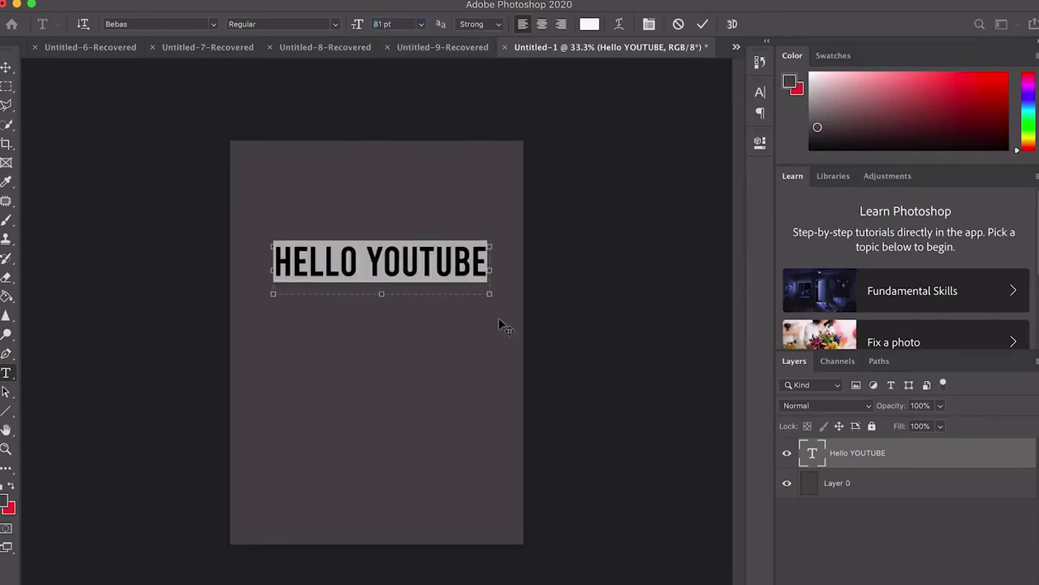
{"action": "left_click", "coordinate": [704, 25]}
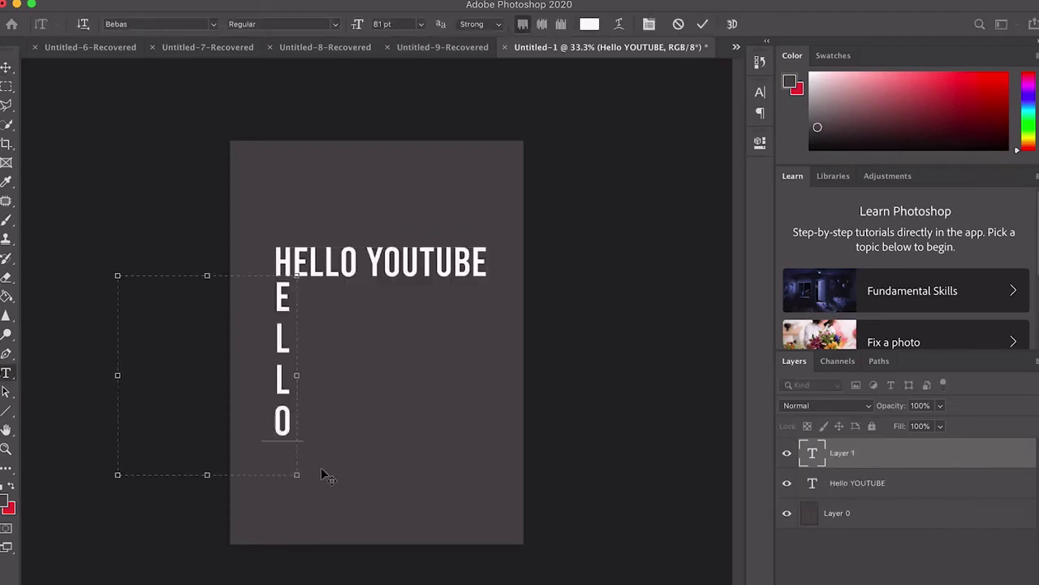
- Place the vertical text "ELLO" beneath the H and add horizontal text "IVE" beside its second L to spell LIVE
{"action": "left_click", "coordinate": [703, 24]}
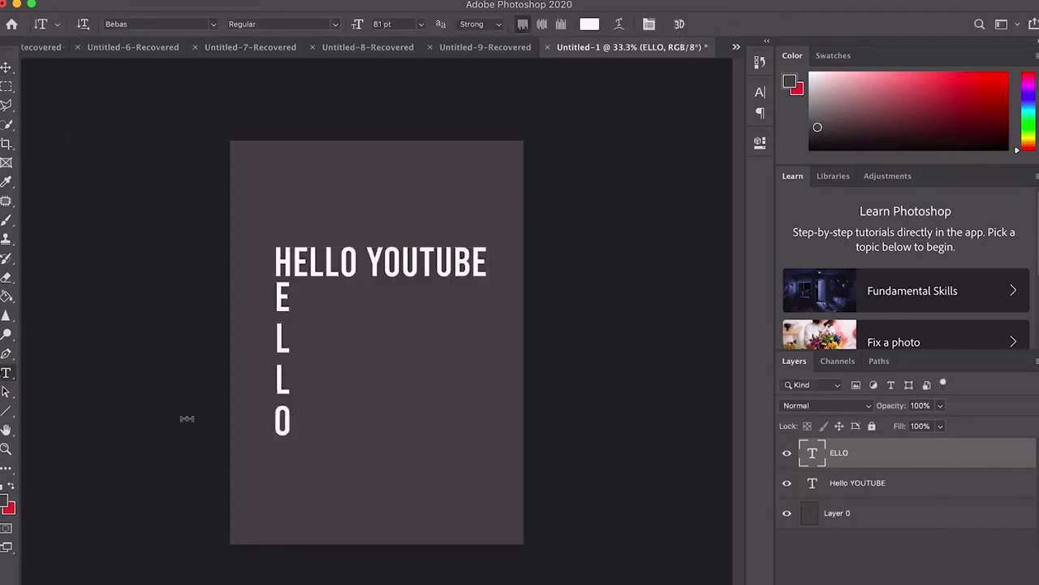
{"action": "left_click", "coordinate": [6, 374]}
{"action": "left_click", "coordinate": [61, 371]}
{"action": "left_click_drag", "start_coordinate": [338, 375], "coordinate": [469, 459]}
{"action": "type", "text": "IVE"}
{"action": "left_click_drag", "start_coordinate": [466, 502], "coordinate": [420, 492]}
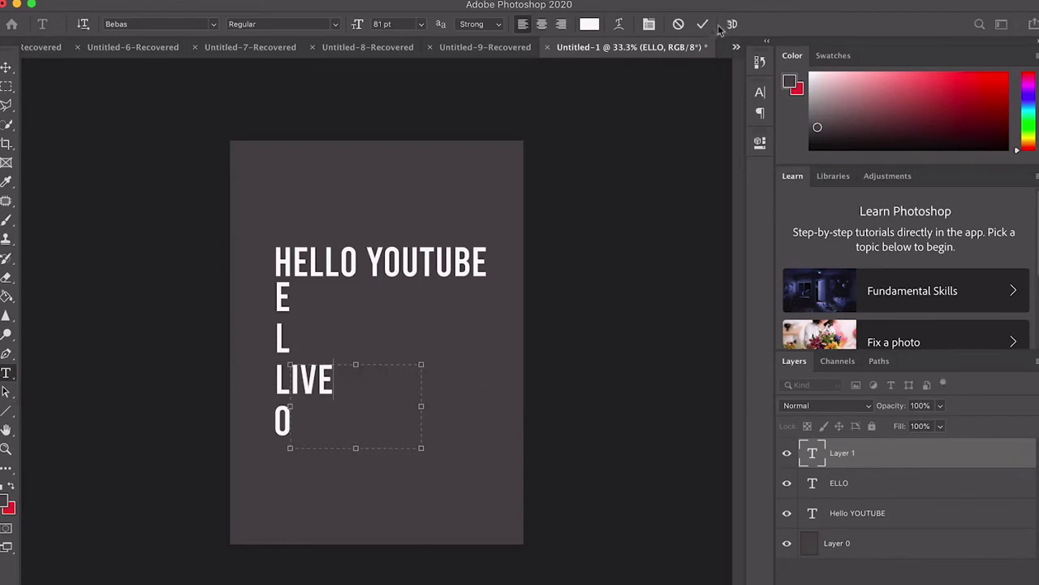
{"action": "left_click", "coordinate": [702, 23]}
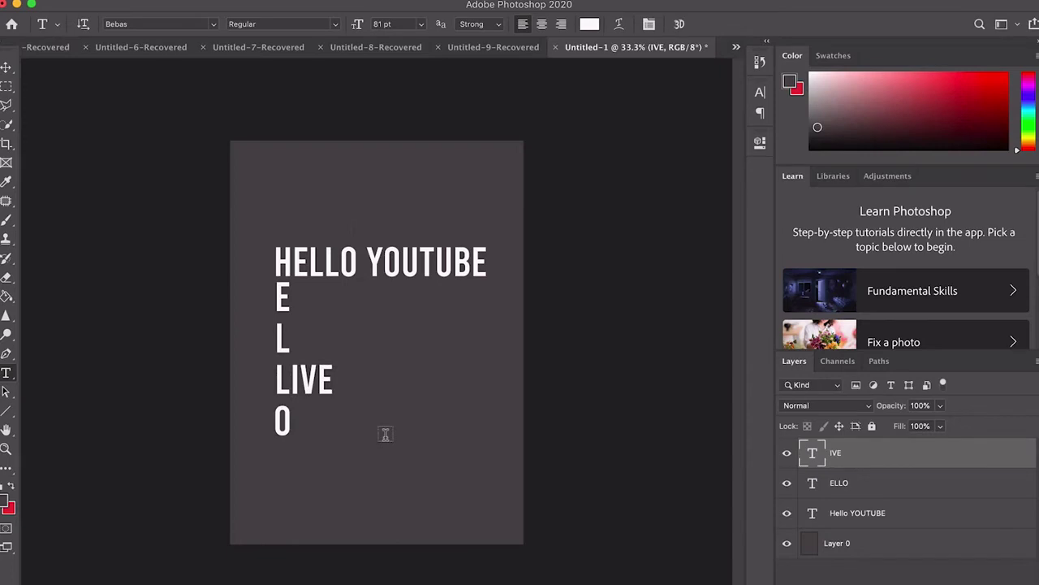
- Hide the dark grey background layer and save the transparent design to the Desktop as a large-file-size PNG named HELLO YOUYTUBE
{"action": "left_click", "coordinate": [787, 543]}
{"action": "left_click", "coordinate": [109, 1]}
{"action": "left_click", "coordinate": [143, 155]}
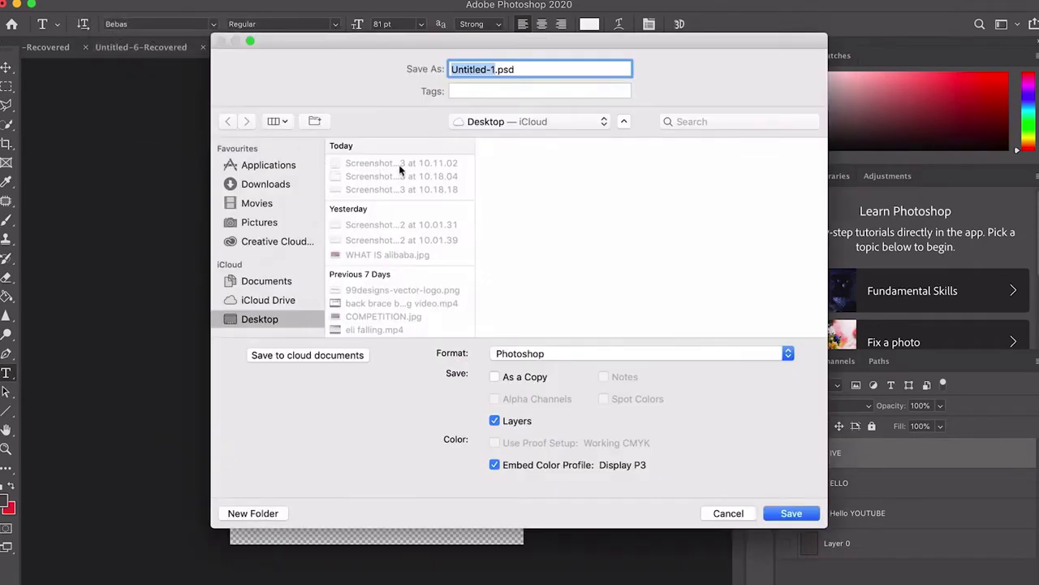
{"action": "type", "text": "HELLO YOUYTUBE.psd"}
{"action": "left_click", "coordinate": [552, 355]}
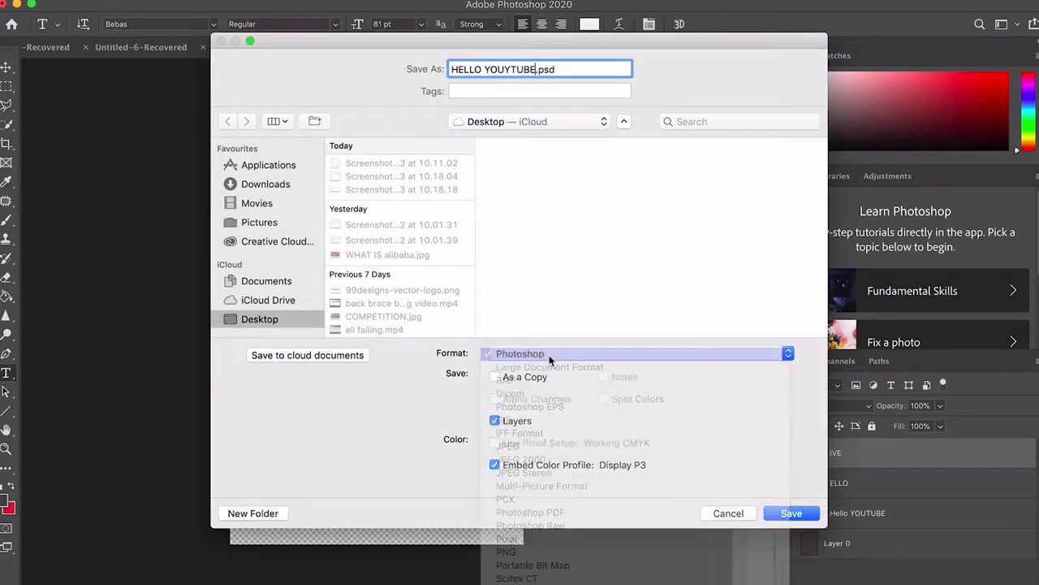
{"action": "left_click", "coordinate": [509, 553]}
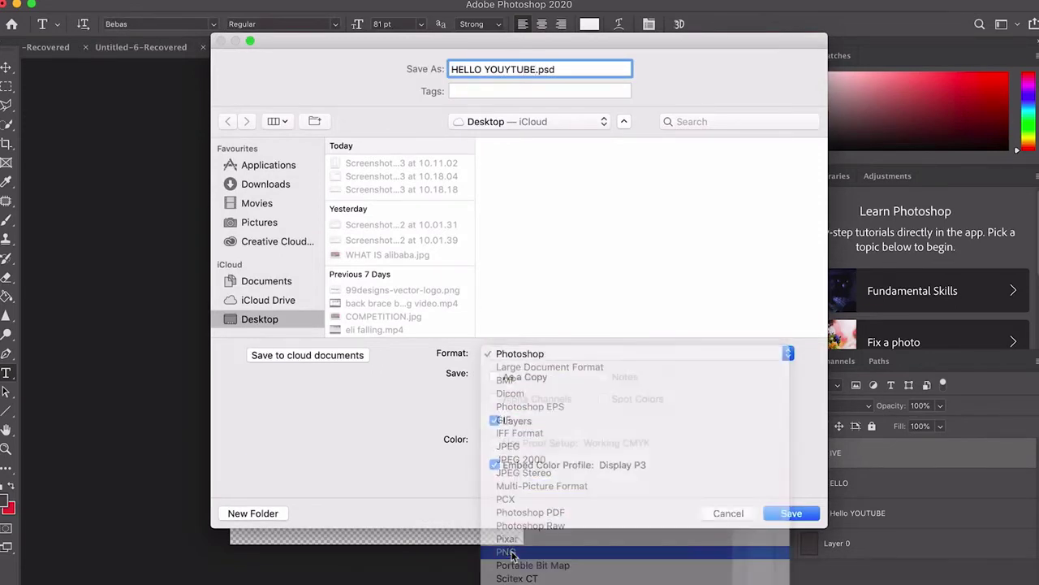
{"action": "left_click", "coordinate": [735, 521]}
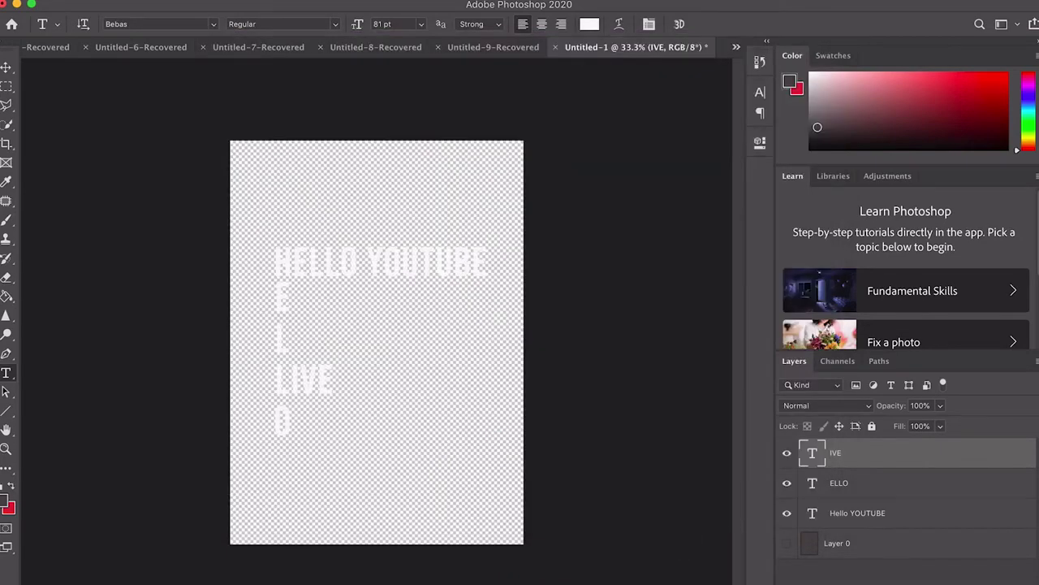
{"action": "left_click", "coordinate": [110, 0]}
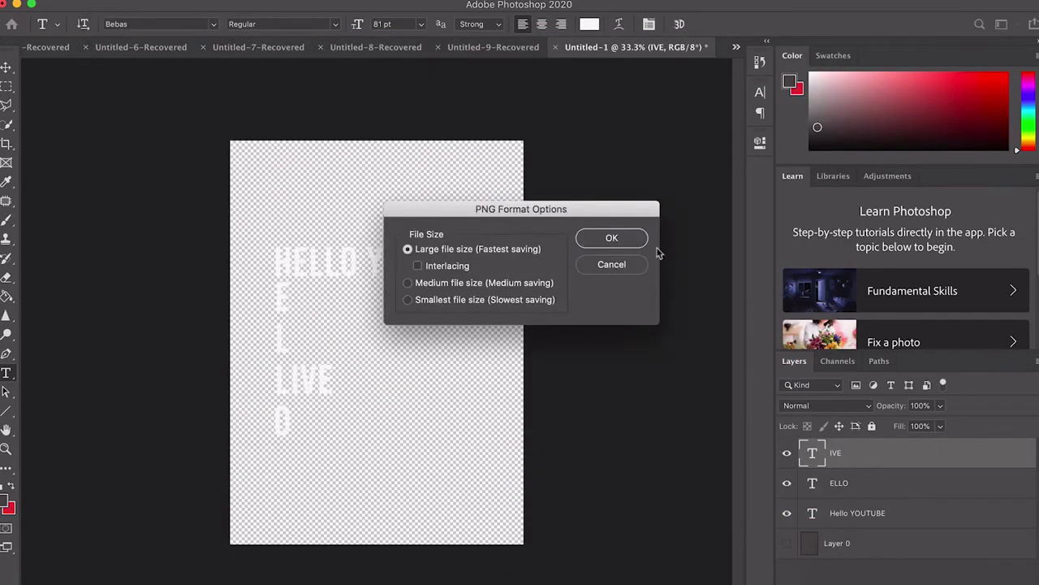
{"action": "left_click", "coordinate": [623, 237]}
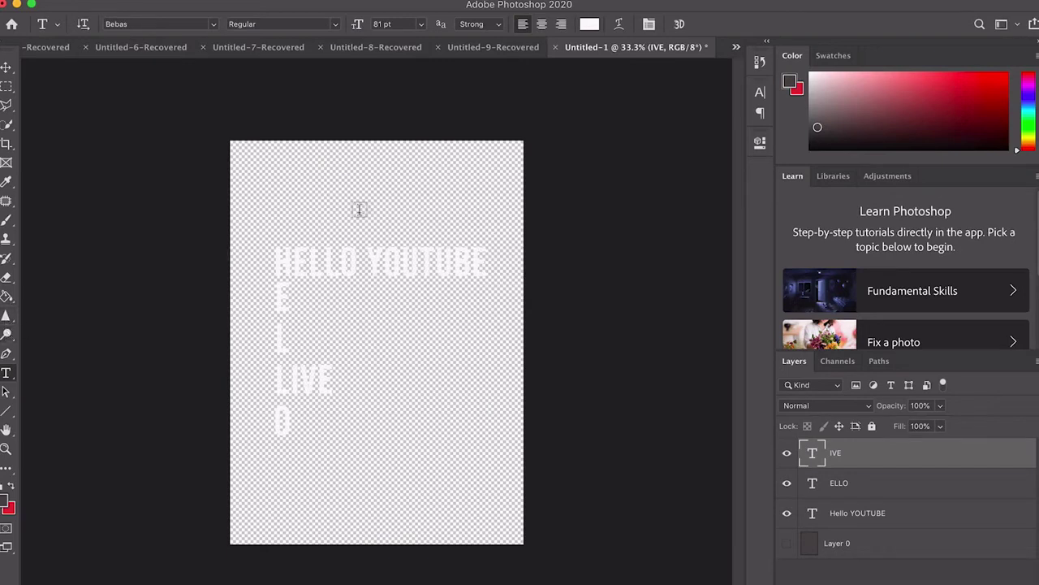
- Switch to Chrome in a new window, load placeit.net and open its T-Shirts mockup generator
{"action": "left_click", "coordinate": [303, 264]}
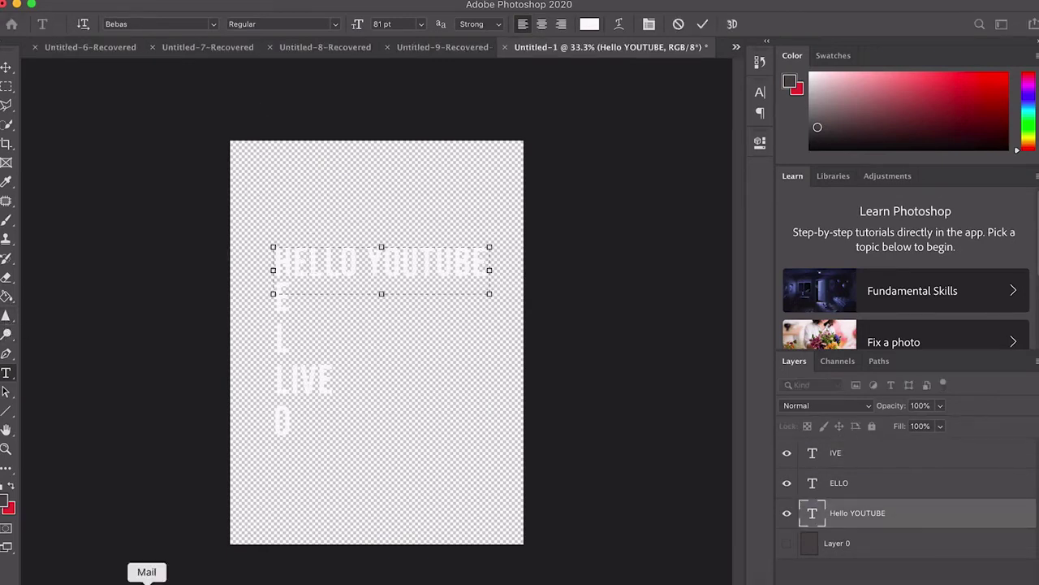
{"action": "right_click", "coordinate": [113, 580]}
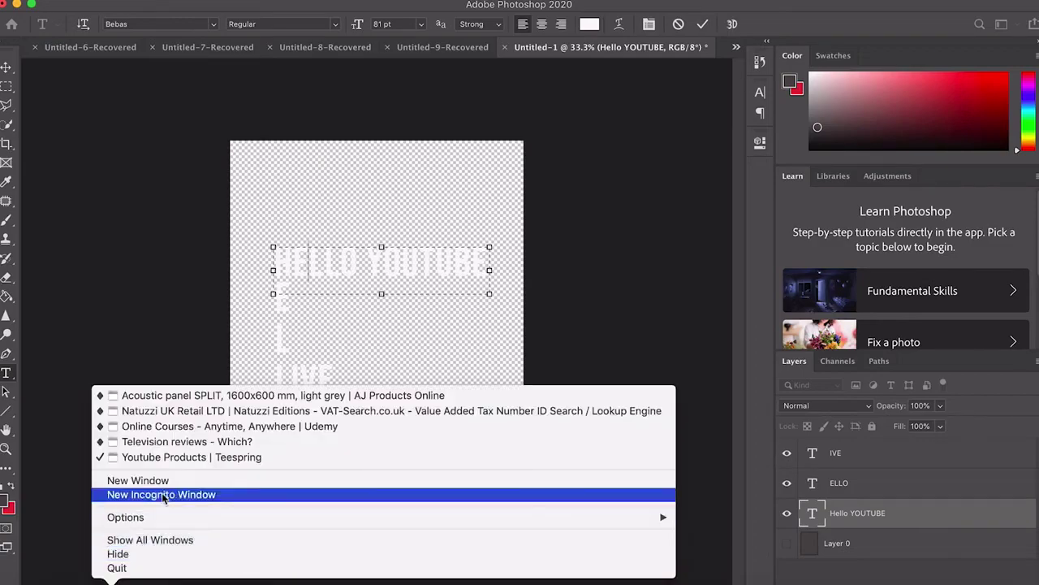
{"action": "left_click", "coordinate": [162, 484]}
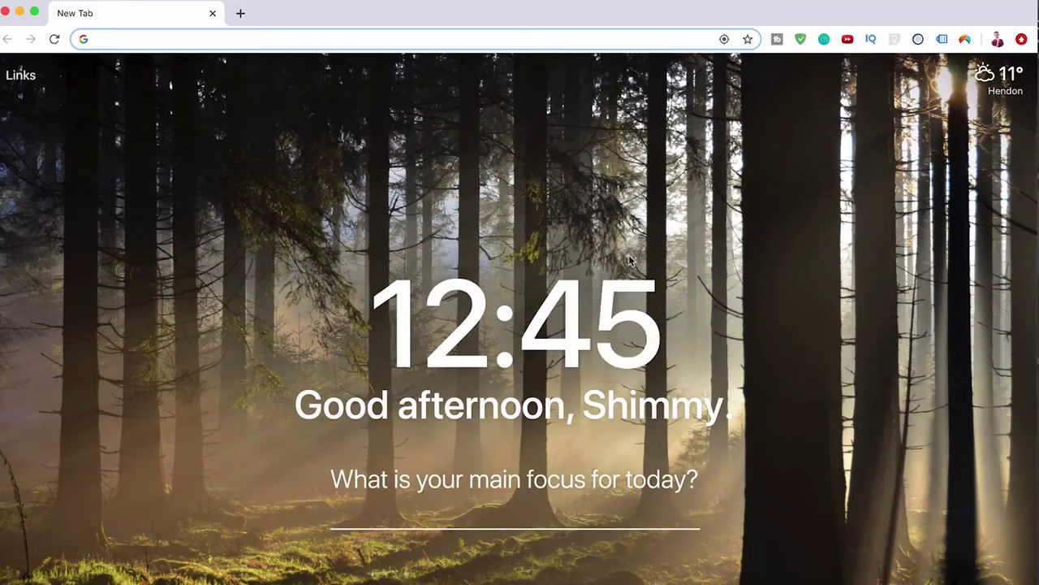
{"action": "type", "text": "PLACE"}
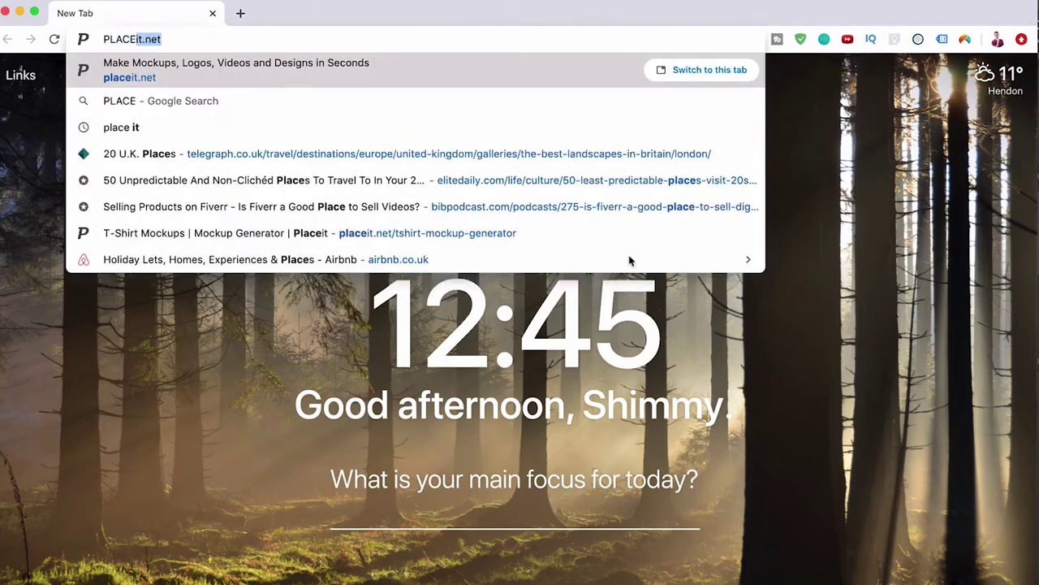
{"action": "key", "text": "Return"}
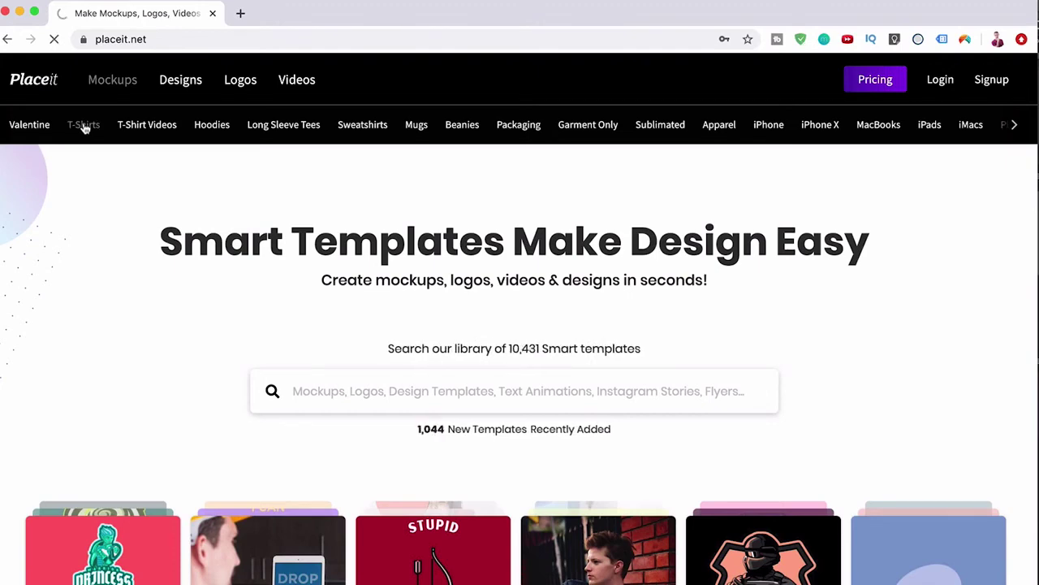
{"action": "left_click", "coordinate": [85, 126]}
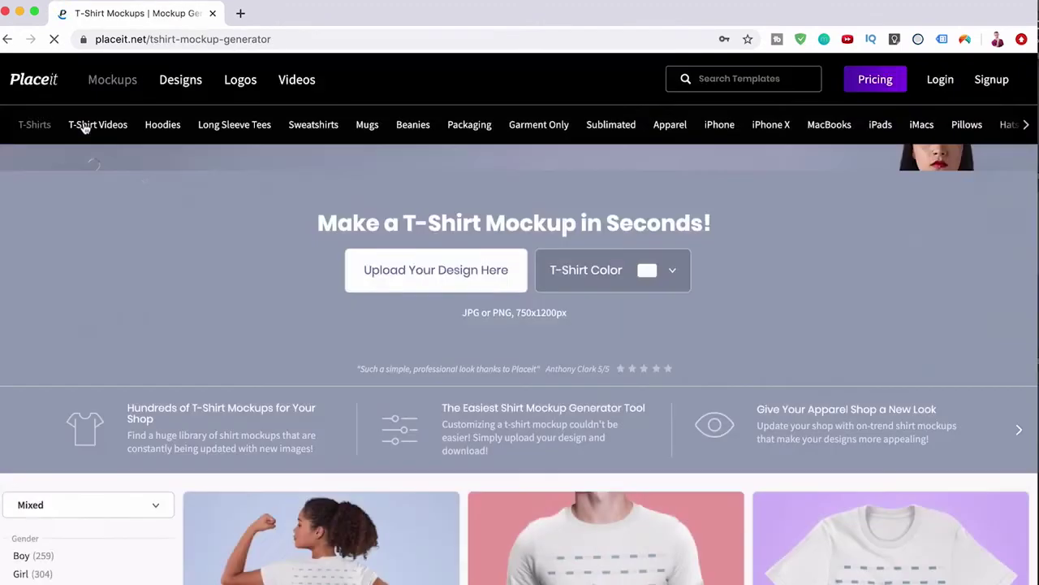
- Upload the saved HELLO YOUYTUBE design from the Desktop to the T-shirt mockup generator
{"action": "scroll", "coordinate": [523, 463], "scroll_direction": "down", "scroll_amount": 2}
{"action": "scroll", "coordinate": [522, 464], "scroll_direction": "down", "scroll_amount": 6}
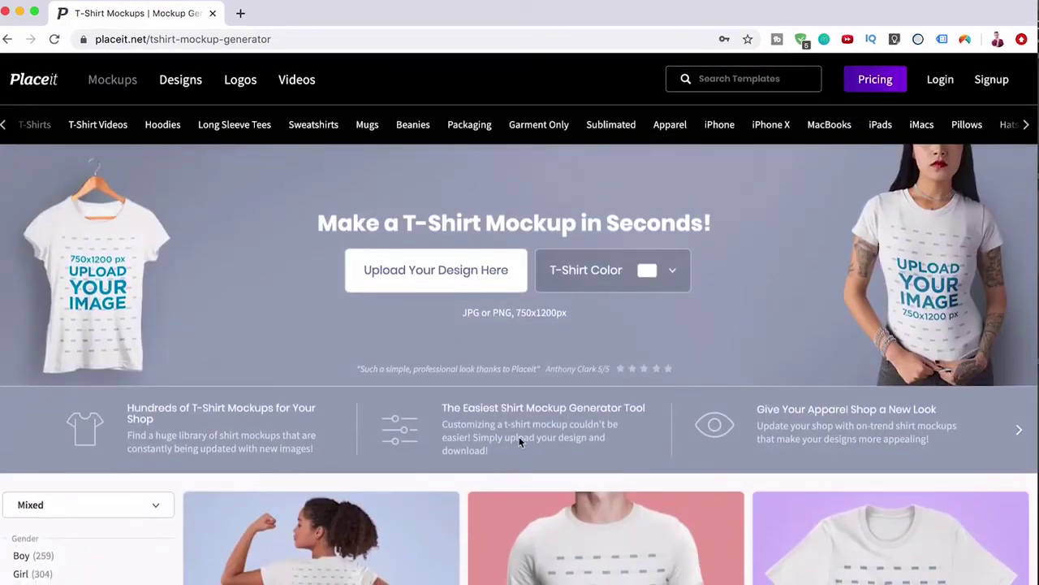
{"action": "left_click", "coordinate": [473, 277]}
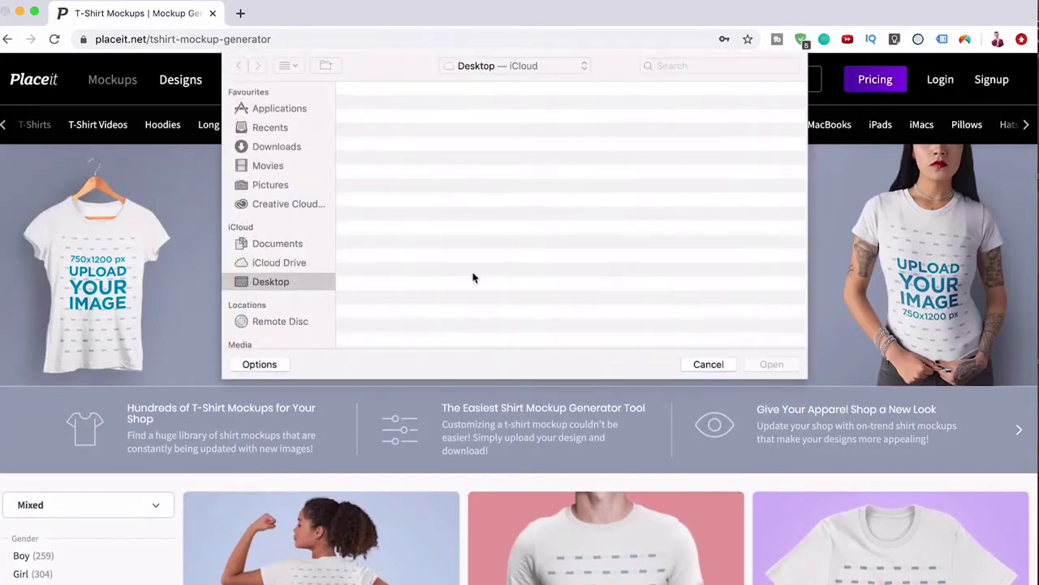
{"action": "double_click", "coordinate": [398, 114]}
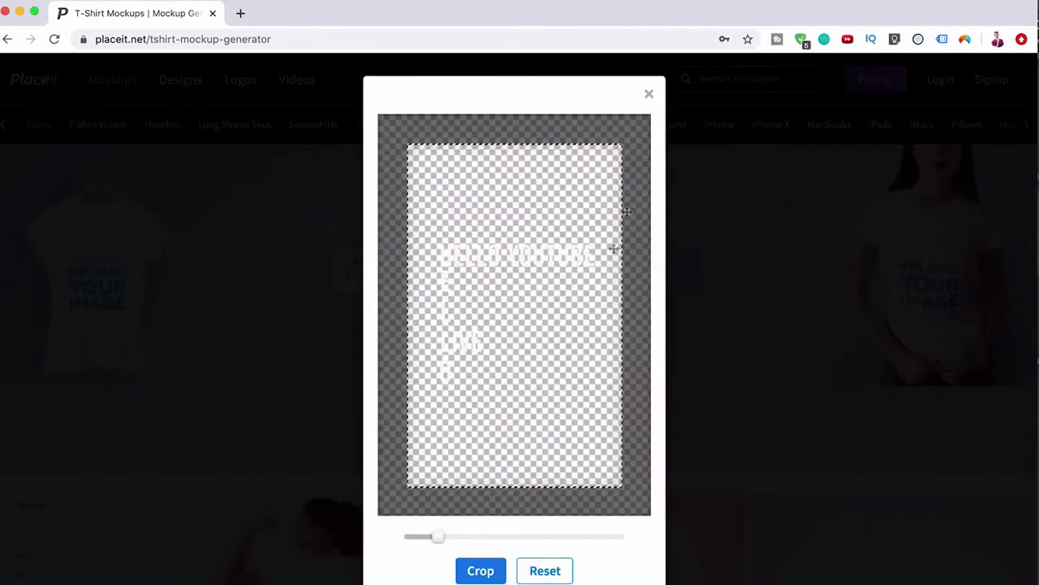
- Crop the design with its text enlarged to the frame's width and moved up, and set the T-shirt colour to dark grey #3f3f3f
{"action": "mouse_move", "coordinate": [437, 537]}
{"action": "left_mouse_down"}
{"action": "mouse_move", "coordinate": [471, 536]}
{"action": "mouse_move", "coordinate": [452, 537]}
{"action": "left_mouse_up"}
{"action": "left_click_drag", "start_coordinate": [501, 385], "coordinate": [494, 333]}
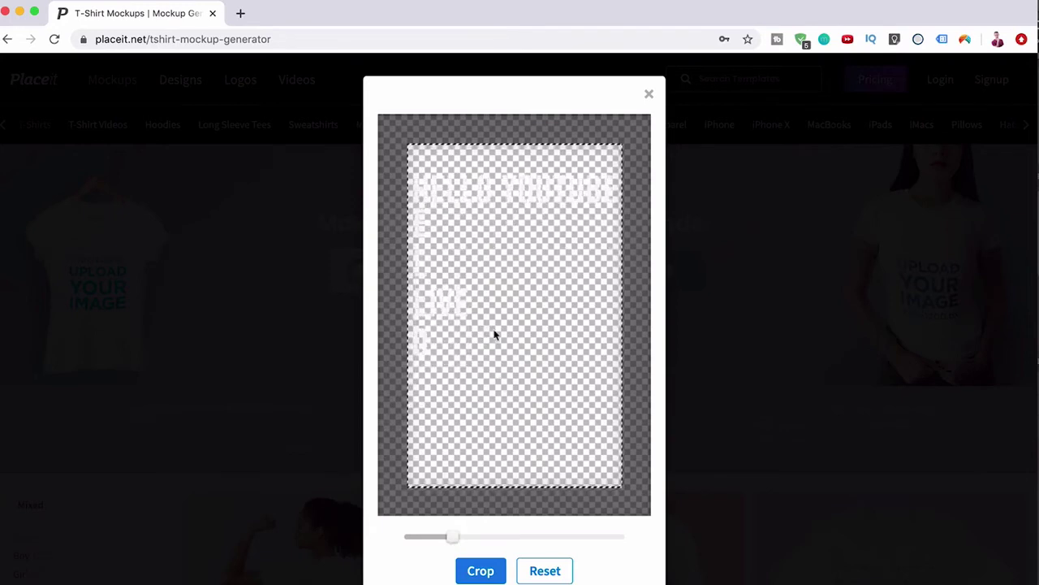
{"action": "left_click", "coordinate": [480, 571]}
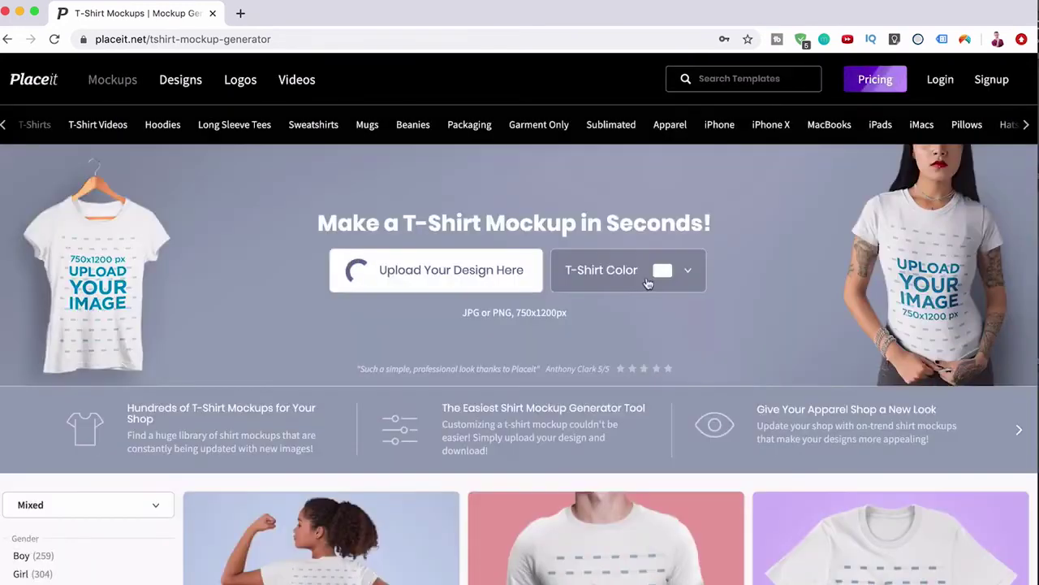
{"action": "left_click", "coordinate": [666, 275]}
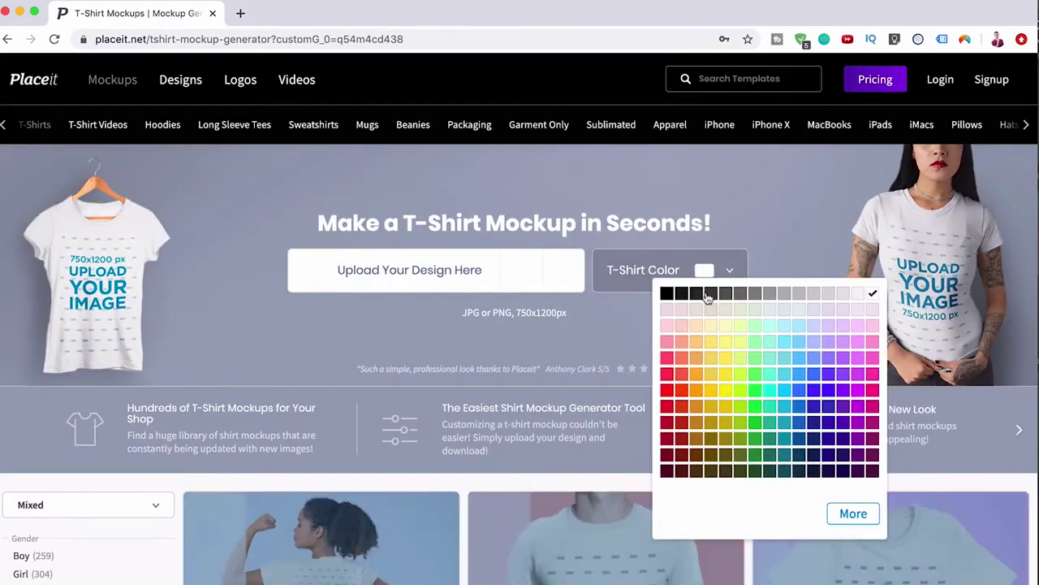
{"action": "left_click", "coordinate": [708, 294]}
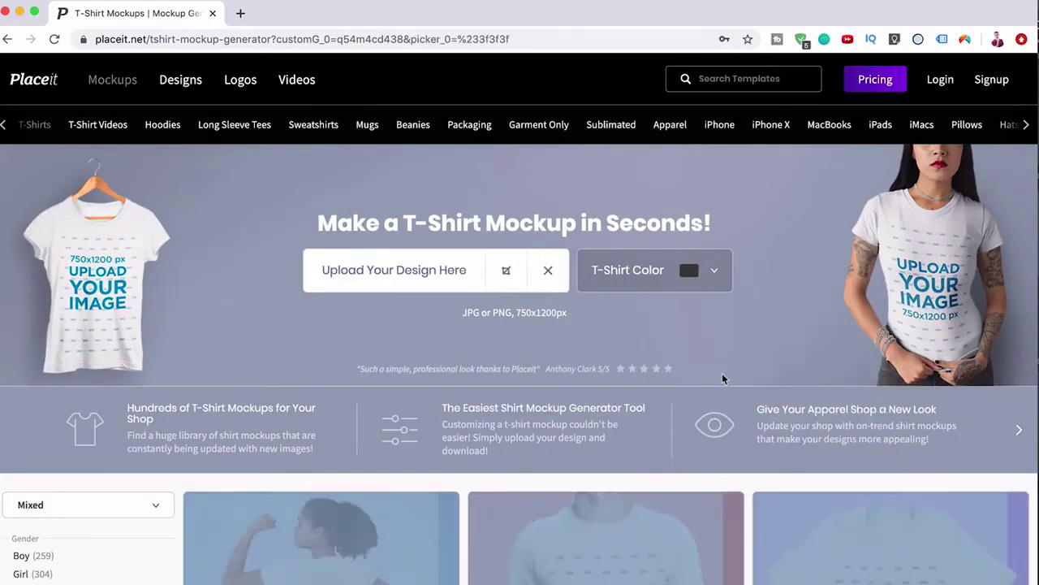
- Examine how the "Hello YouTube" design looks across the generated T-shirt mockups
{"action": "scroll", "coordinate": [721, 373], "scroll_direction": "down", "scroll_amount": 2}
{"action": "scroll", "coordinate": [722, 373], "scroll_direction": "down", "scroll_amount": 2}
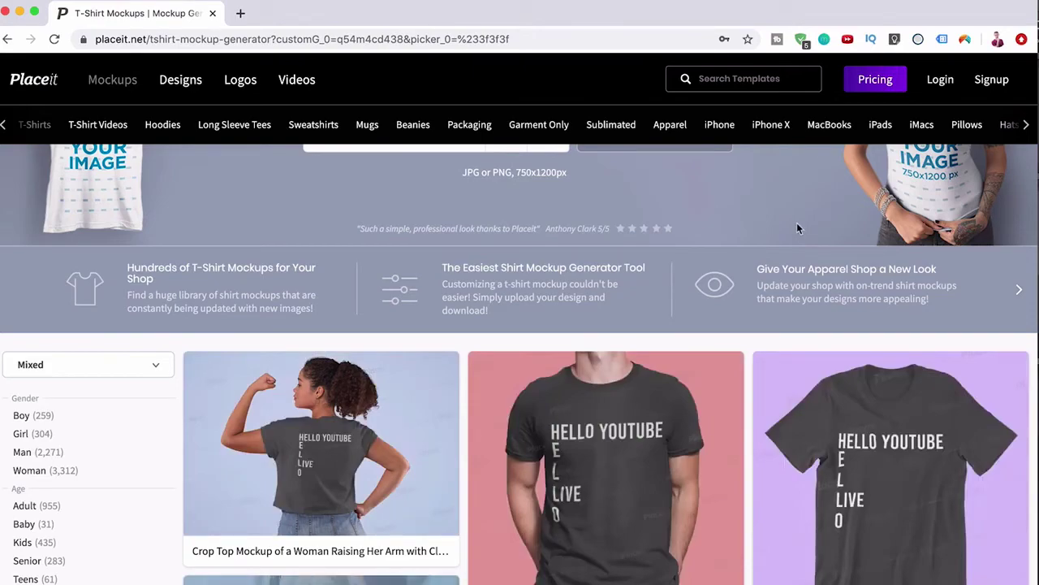
{"action": "scroll", "coordinate": [797, 222], "scroll_direction": "down", "scroll_amount": 2}
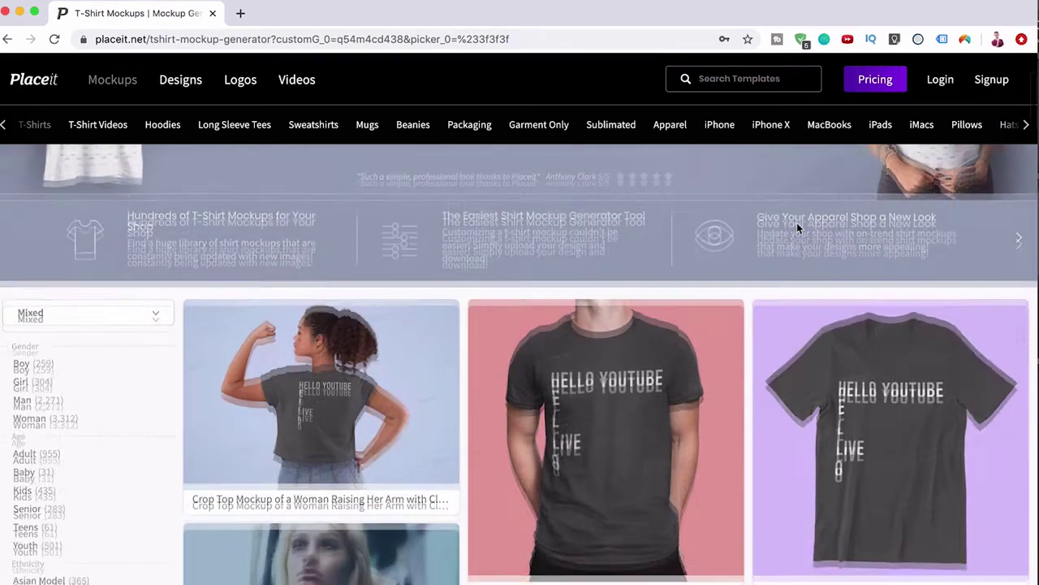
{"action": "scroll", "coordinate": [796, 223], "scroll_direction": "down", "scroll_amount": 10}
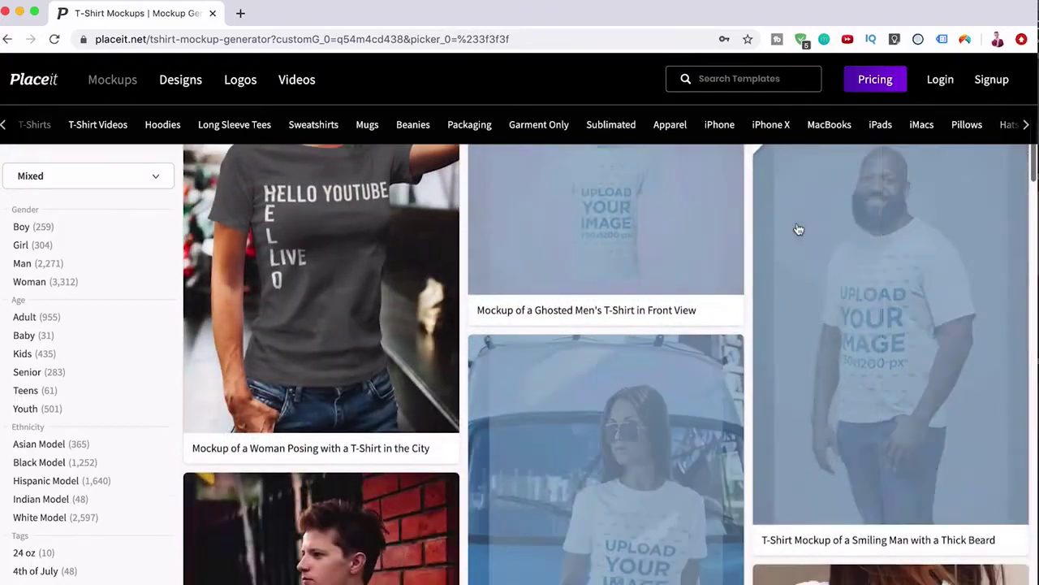
{"action": "scroll", "coordinate": [798, 229], "scroll_direction": "down", "scroll_amount": 5}
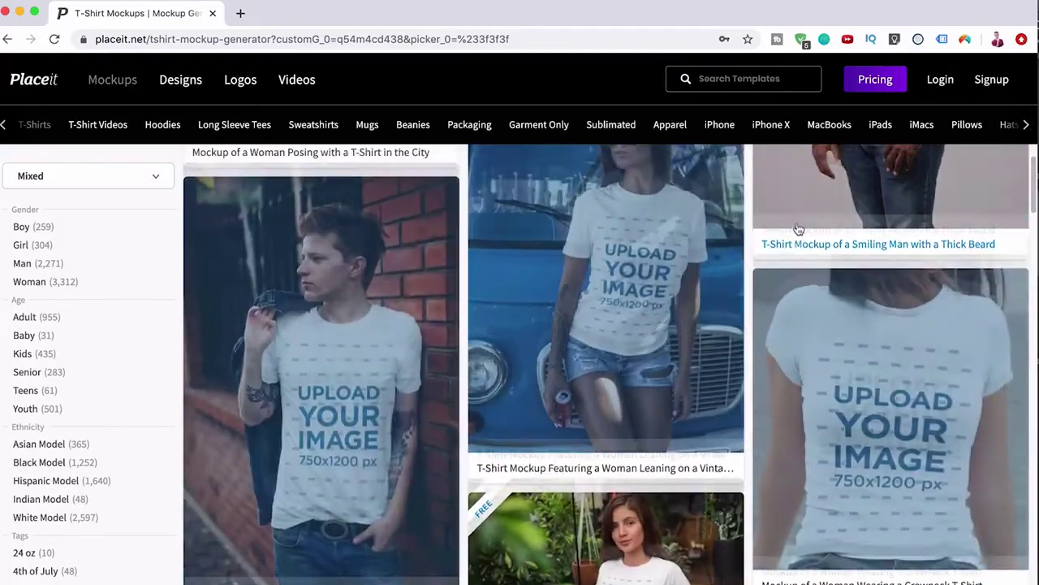
{"action": "scroll", "coordinate": [633, 365], "scroll_direction": "up", "scroll_amount": 2}
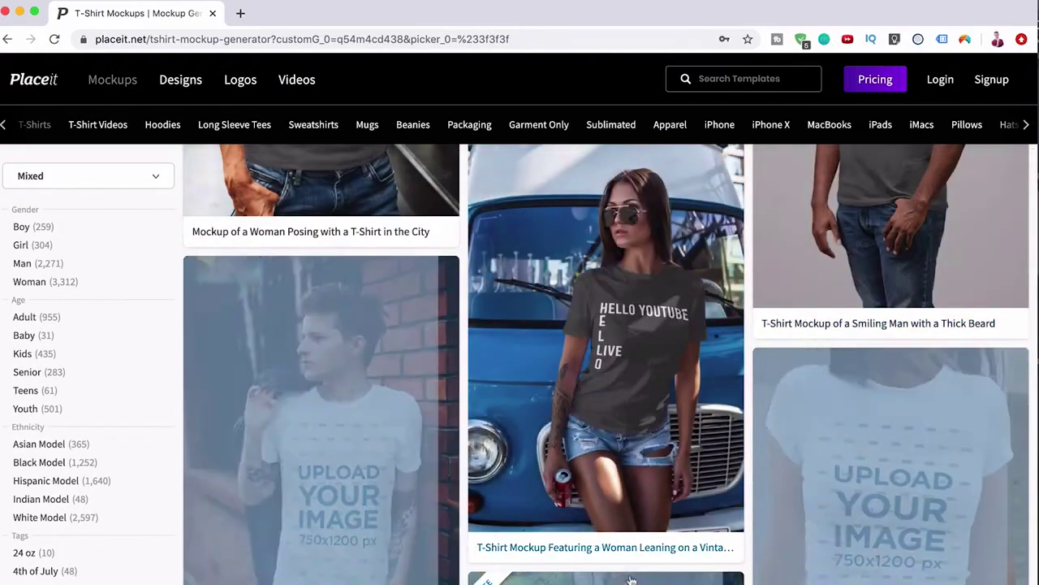
{"action": "scroll", "coordinate": [659, 461], "scroll_direction": "down", "scroll_amount": 2}
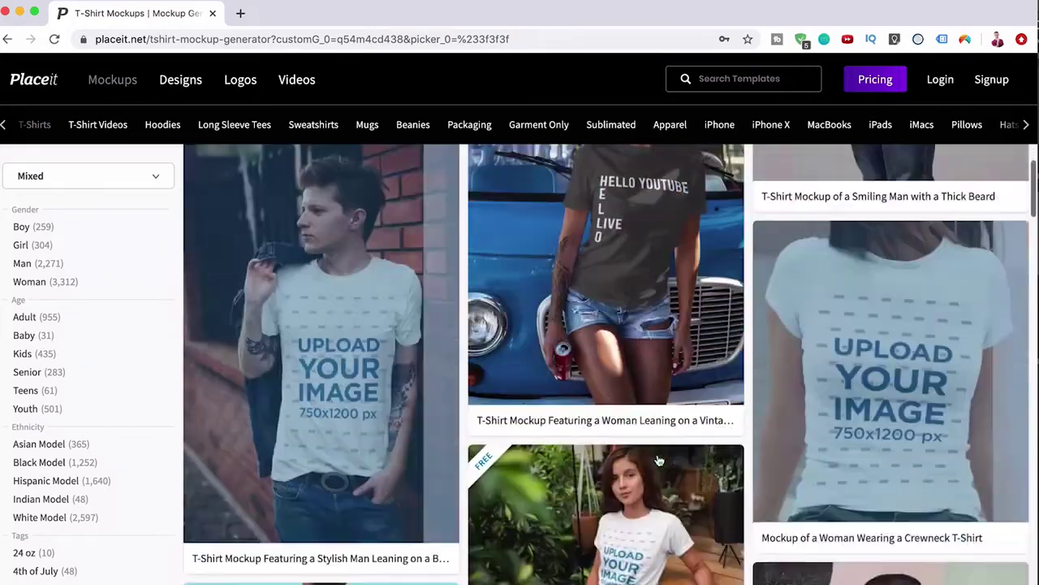
{"action": "scroll", "coordinate": [660, 461], "scroll_direction": "down", "scroll_amount": 10}
{"action": "scroll", "coordinate": [660, 461], "scroll_direction": "down", "scroll_amount": 5}
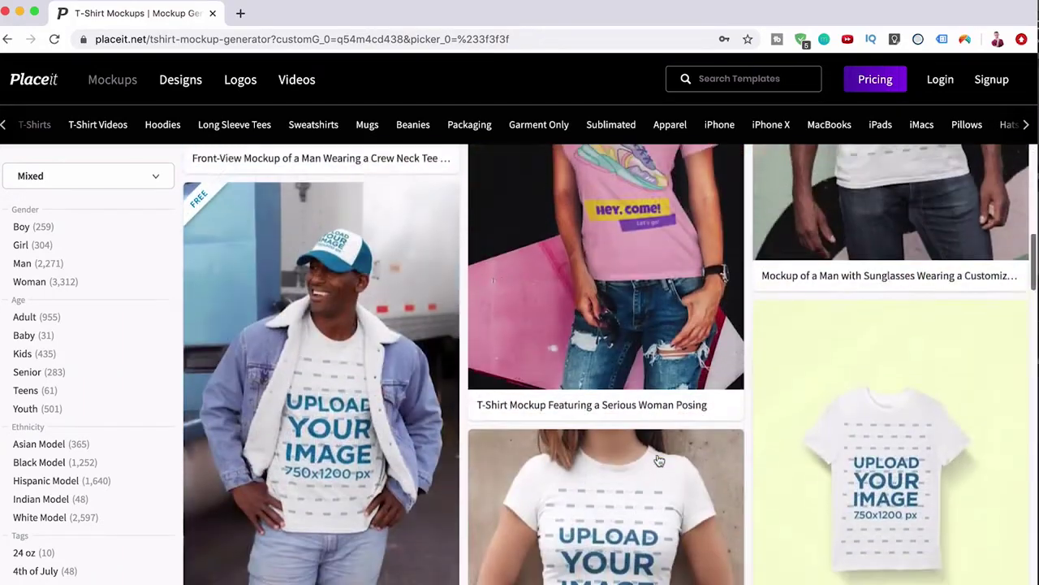
{"action": "scroll", "coordinate": [659, 460], "scroll_direction": "up", "scroll_amount": 20}
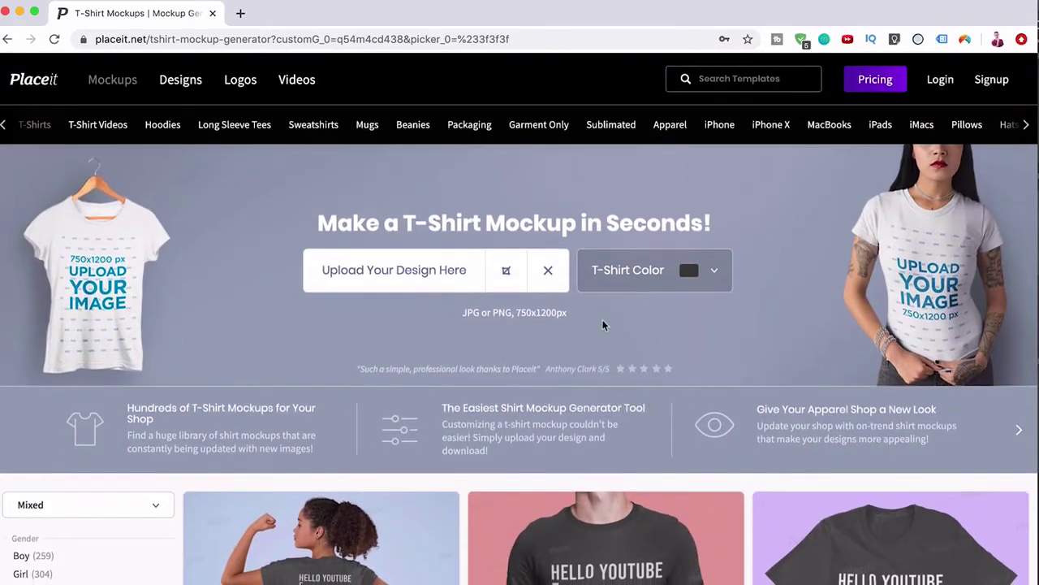
- Open the T-Shirt Videos mockup category
{"action": "mouse_move", "coordinate": [299, 87]}
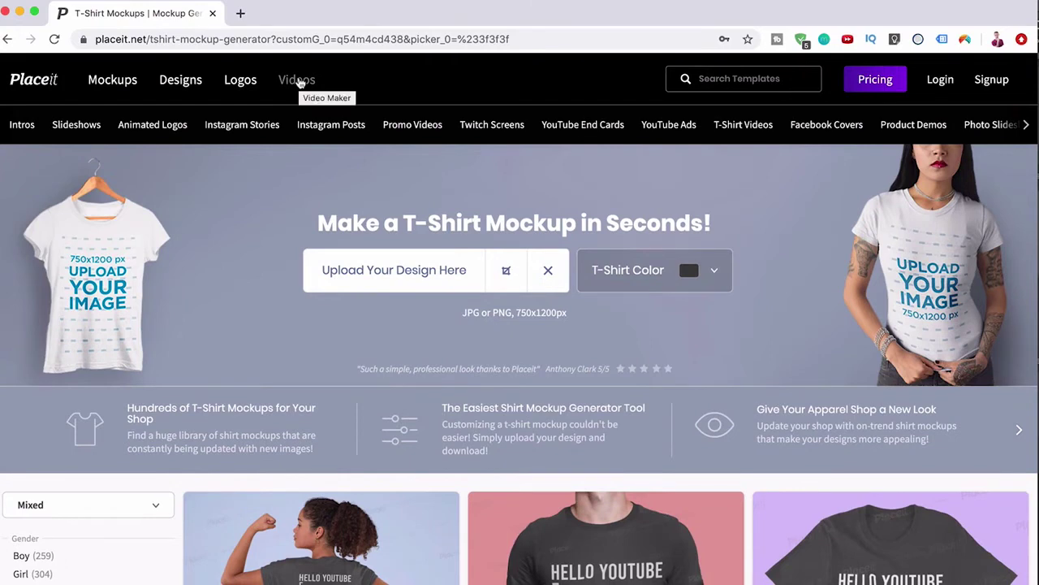
{"action": "left_click", "coordinate": [297, 80]}
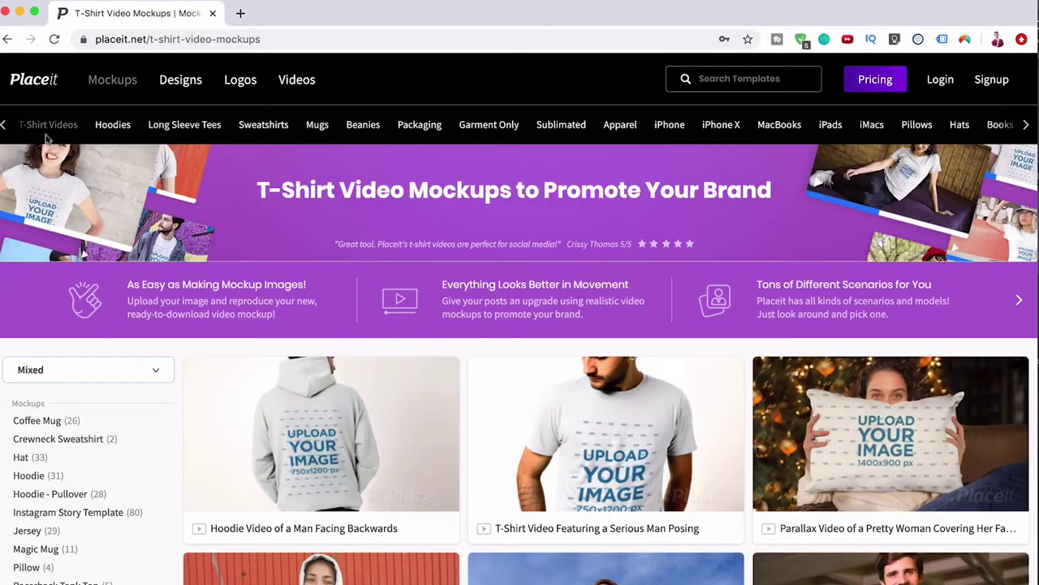
{"action": "left_click", "coordinate": [6, 125]}
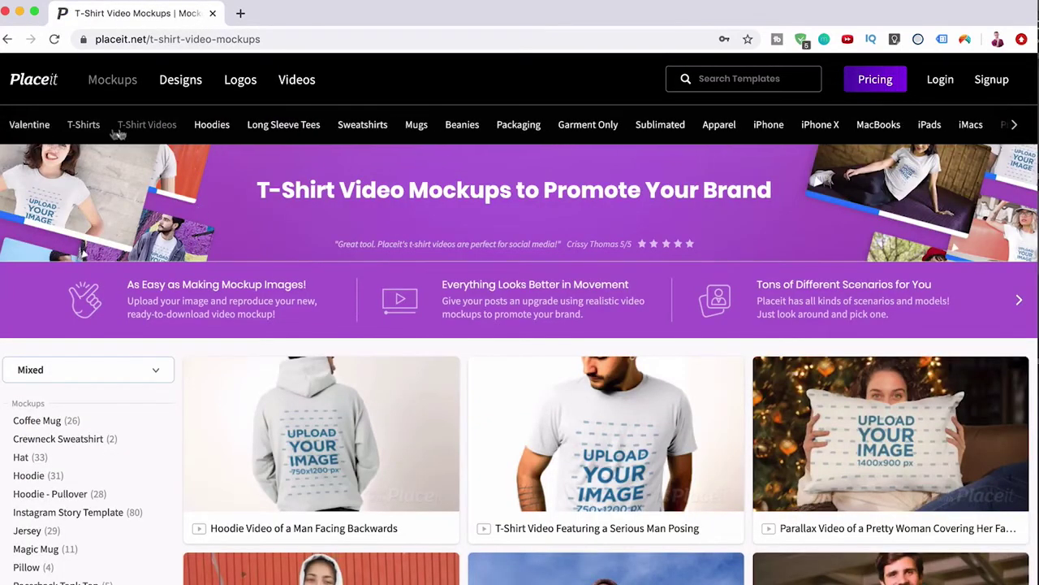
- Find and open the "Woman on Shopping Cart Wearing a T-Shirt Video" template among the video mockups
{"action": "scroll", "coordinate": [420, 382], "scroll_direction": "down", "scroll_amount": 1}
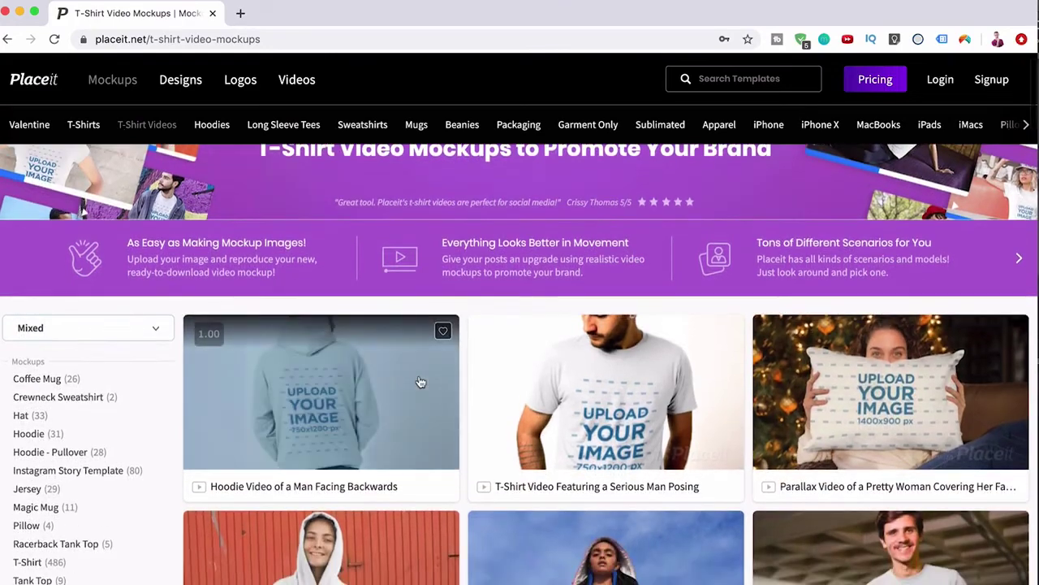
{"action": "scroll", "coordinate": [491, 394], "scroll_direction": "up", "scroll_amount": 1}
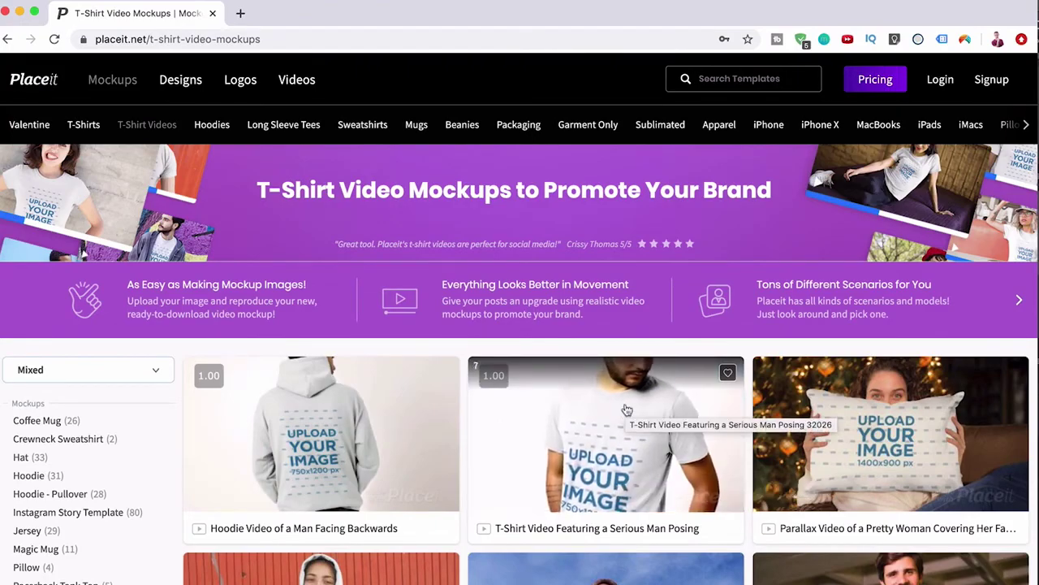
{"action": "scroll", "coordinate": [624, 422], "scroll_direction": "down", "scroll_amount": 1}
{"action": "scroll", "coordinate": [624, 420], "scroll_direction": "down", "scroll_amount": 10}
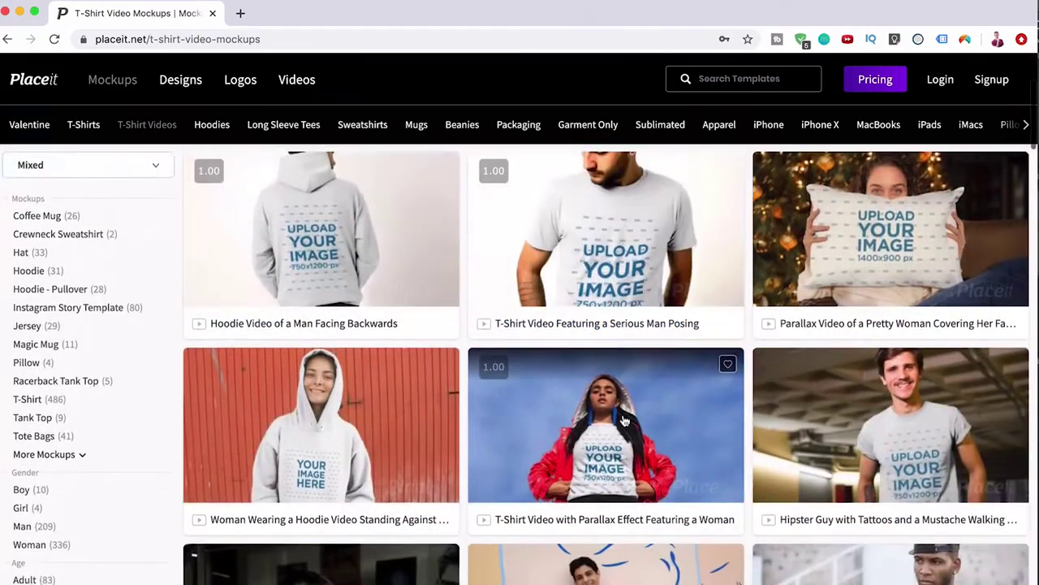
{"action": "scroll", "coordinate": [623, 421], "scroll_direction": "down", "scroll_amount": 5}
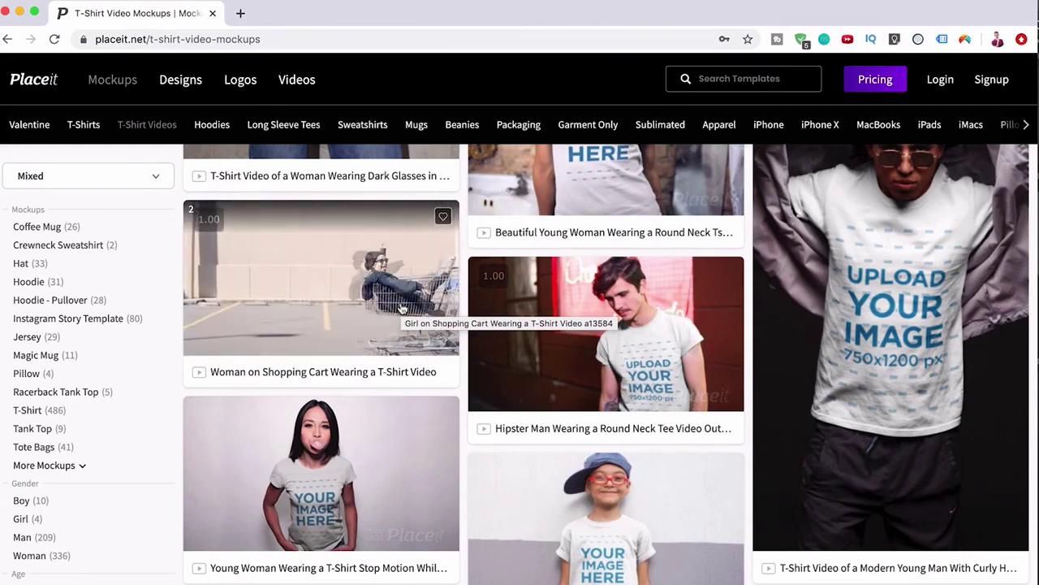
{"action": "left_click", "coordinate": [401, 308]}
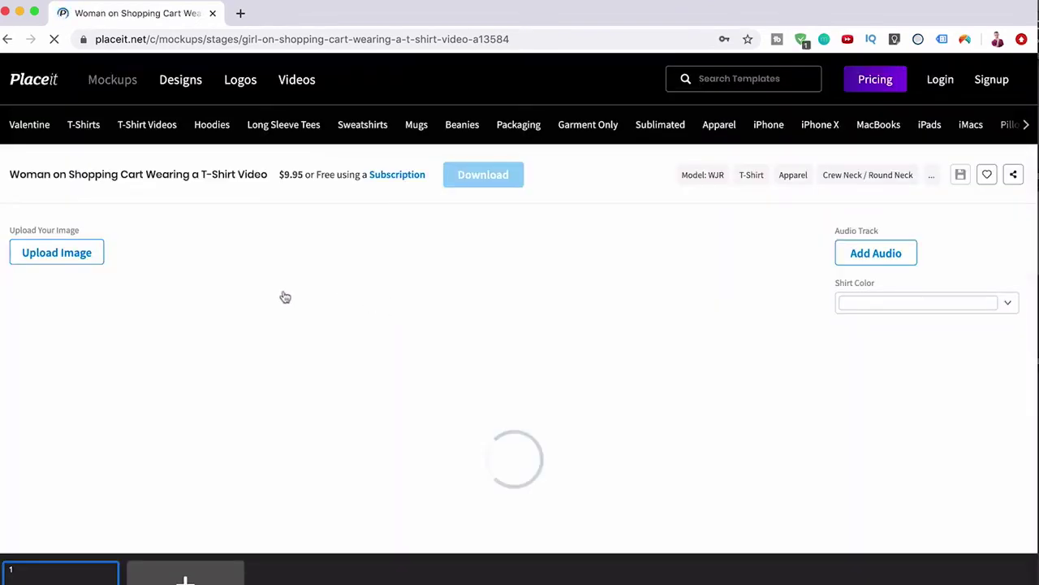
- Upload the "Hello YouTube" design to the shopping-cart T-shirt video mockup and crop it slightly enlarged
{"action": "left_click", "coordinate": [80, 252]}
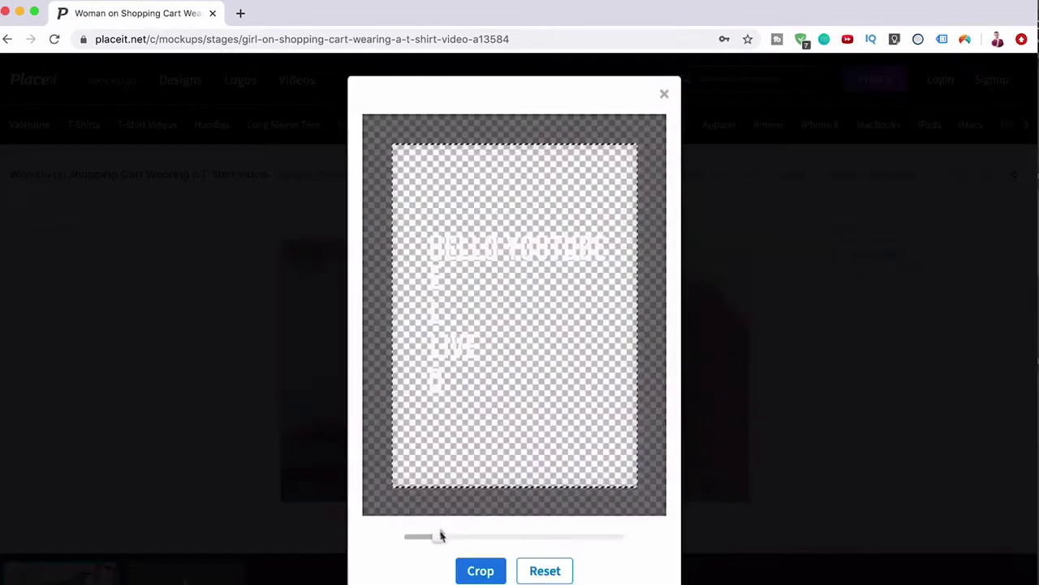
{"action": "left_click_drag", "start_coordinate": [441, 533], "coordinate": [457, 541]}
{"action": "left_click", "coordinate": [480, 570]}
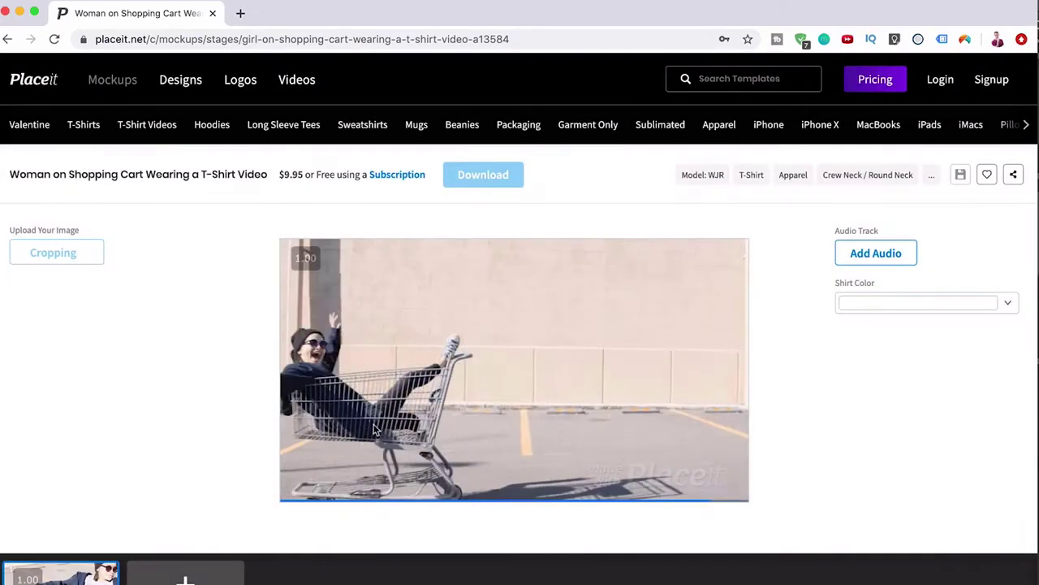
- Set the video mockup's shirt colour to a near-black shade and preview the video with the design applied
{"action": "left_click", "coordinate": [1010, 307]}
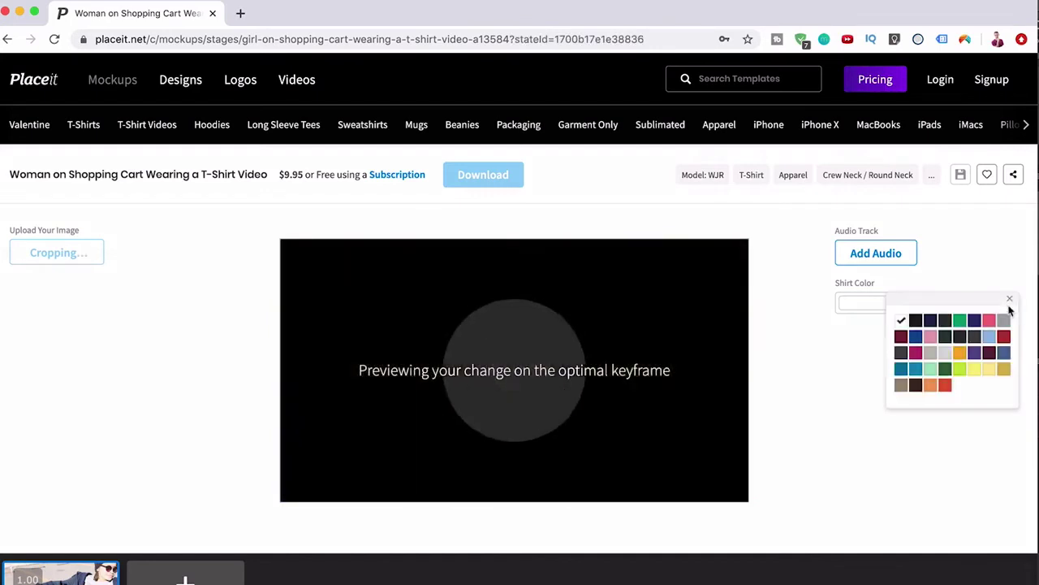
{"action": "left_click", "coordinate": [945, 320]}
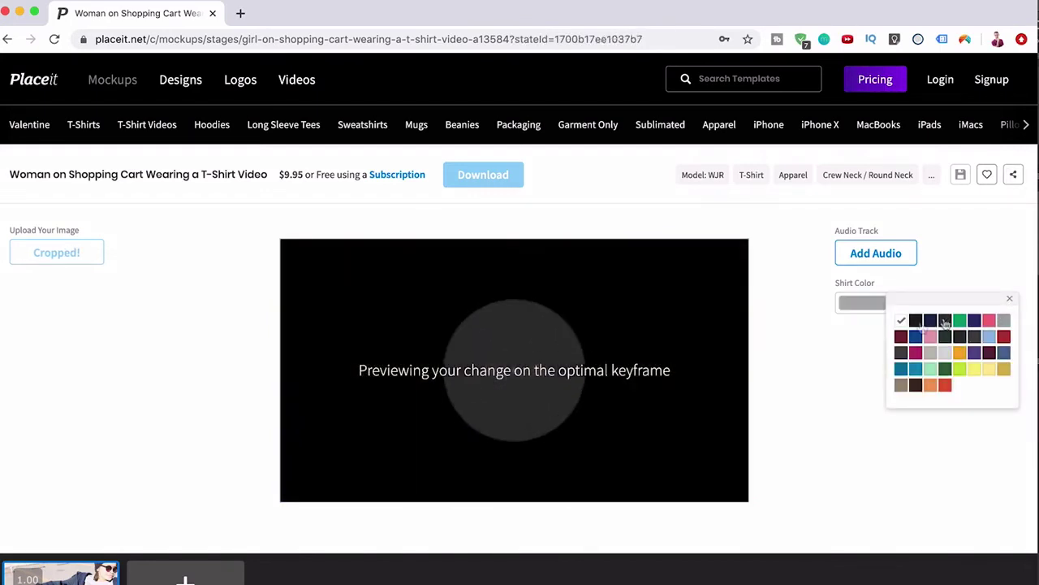
{"action": "left_click", "coordinate": [812, 380]}
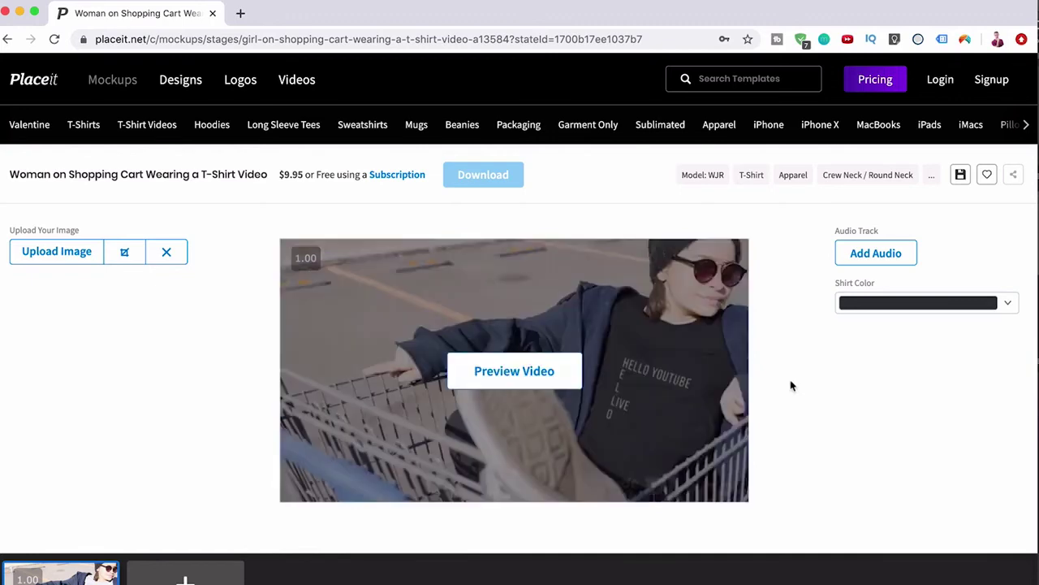
{"action": "left_click", "coordinate": [509, 366]}
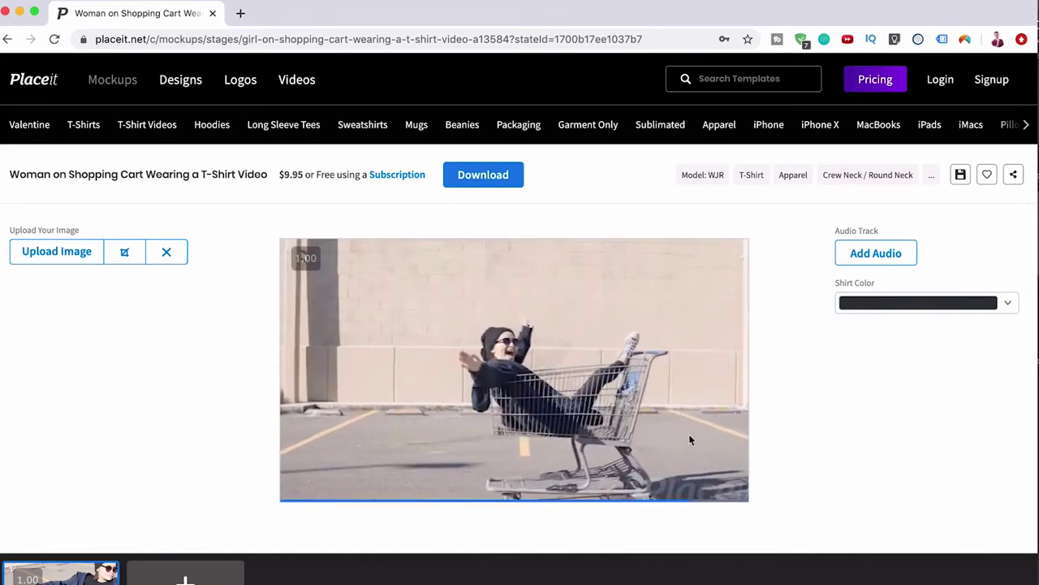
- View the monthly and annual prices of the unlimited subscription, then return to the video mockup
{"action": "left_click", "coordinate": [858, 81]}
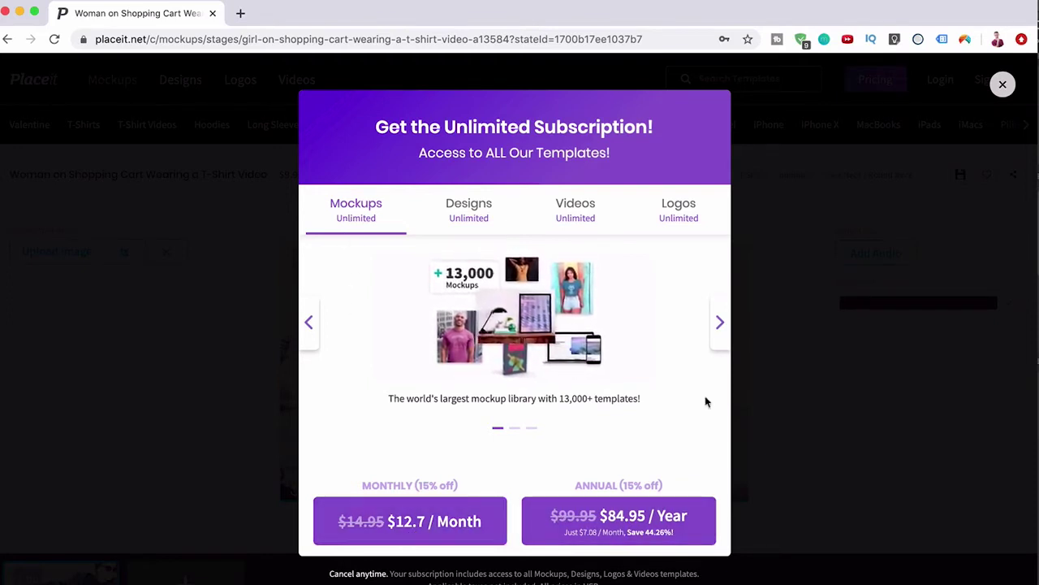
{"action": "left_click", "coordinate": [1005, 92]}
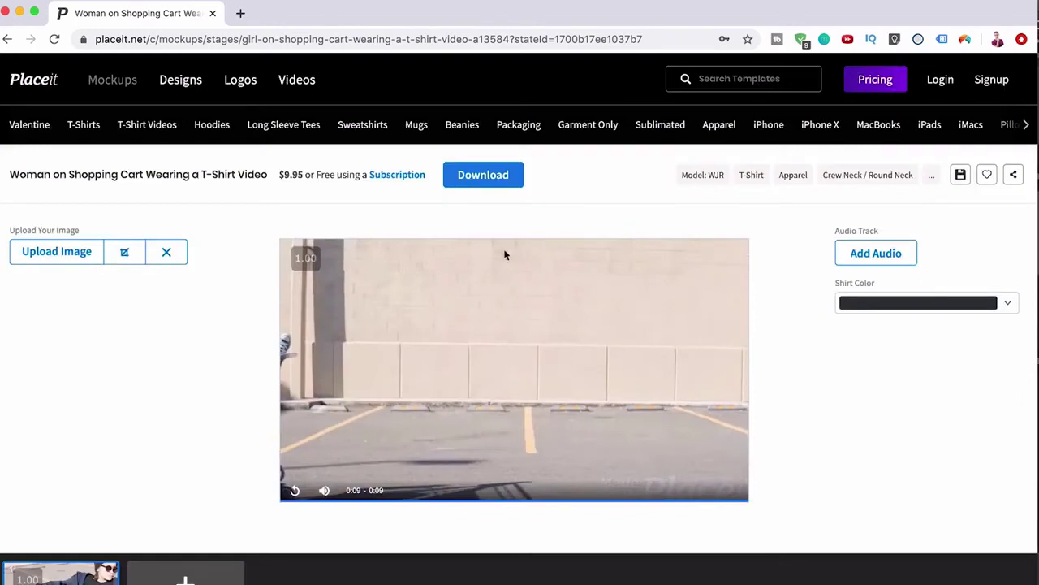
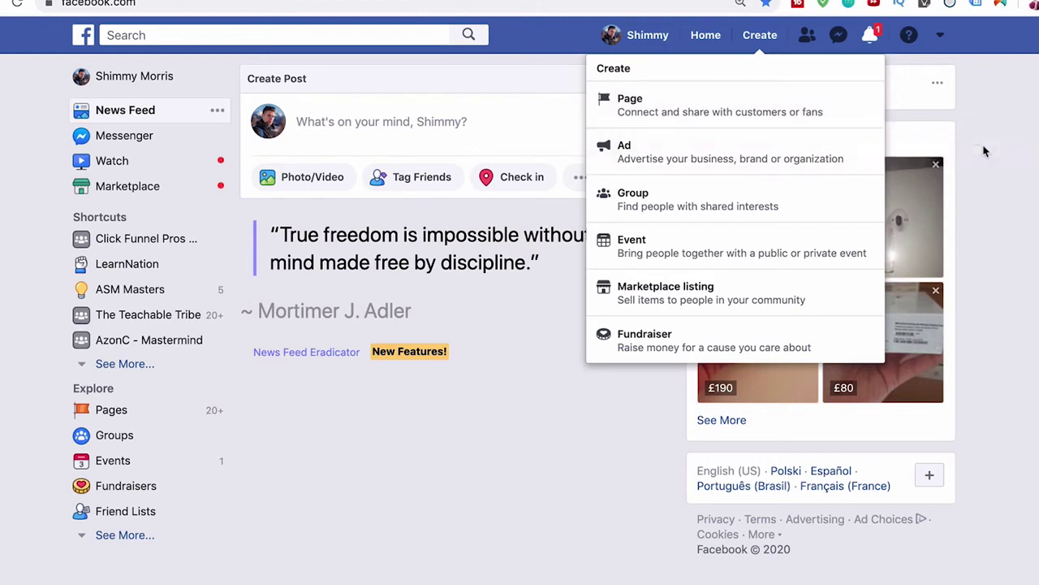
- Switch to Facebook and open the LearnNation Business Manager from the account's list of businesses
{"action": "left_click", "coordinate": [984, 151]}
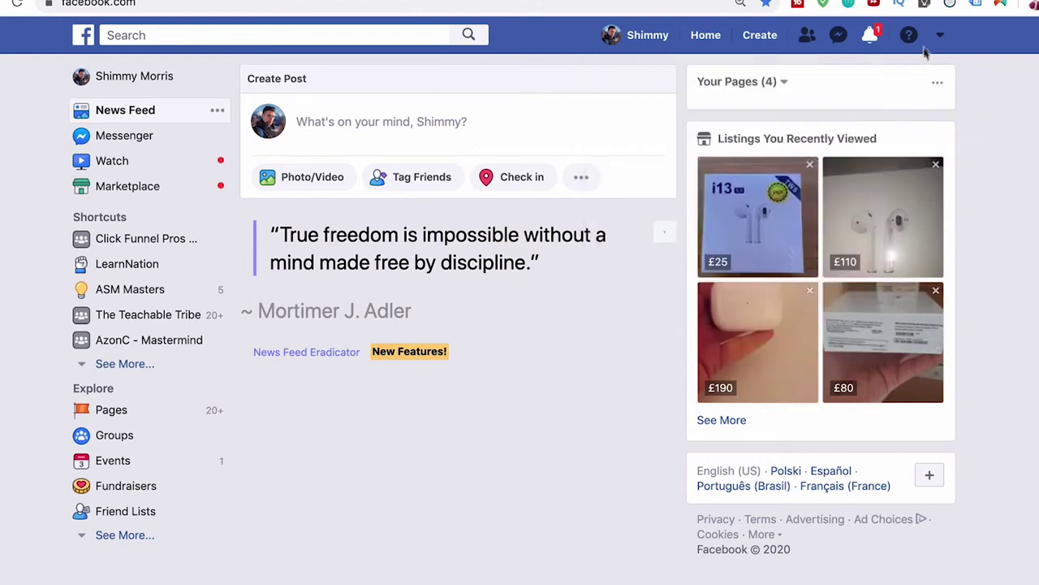
{"action": "left_click", "coordinate": [940, 39]}
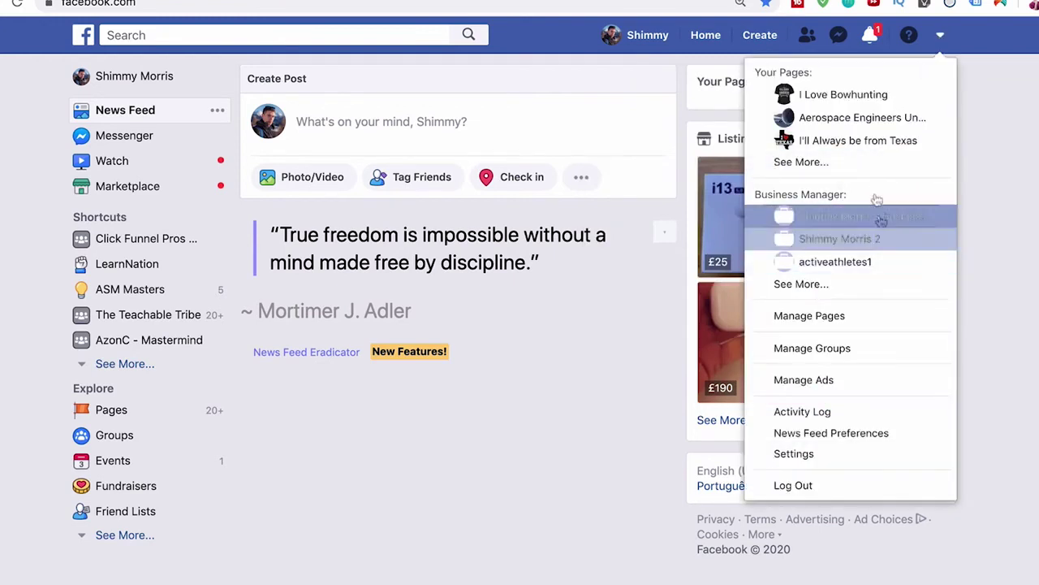
{"action": "left_click", "coordinate": [822, 286]}
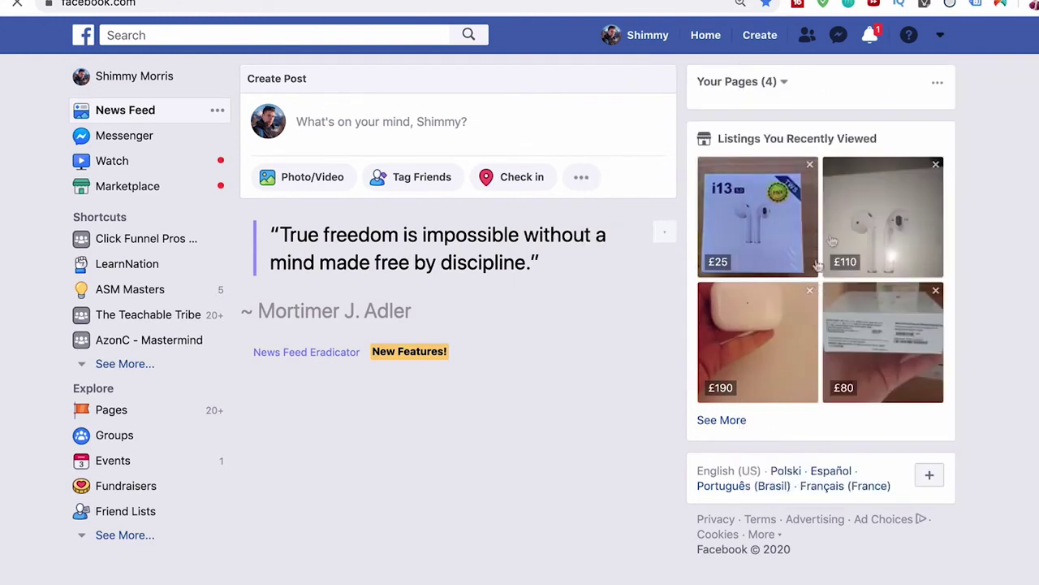
{"action": "left_click", "coordinate": [939, 39]}
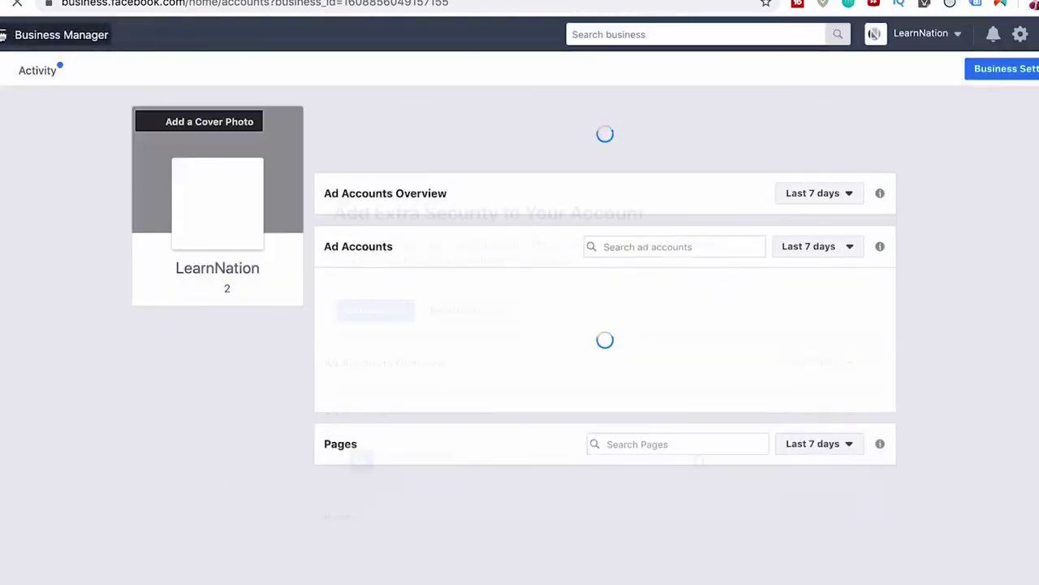
- Open Audience Insights from all the business tools and start with the "Everyone on Facebook" audience
{"action": "left_click", "coordinate": [10, 34]}
{"action": "left_click", "coordinate": [70, 441]}
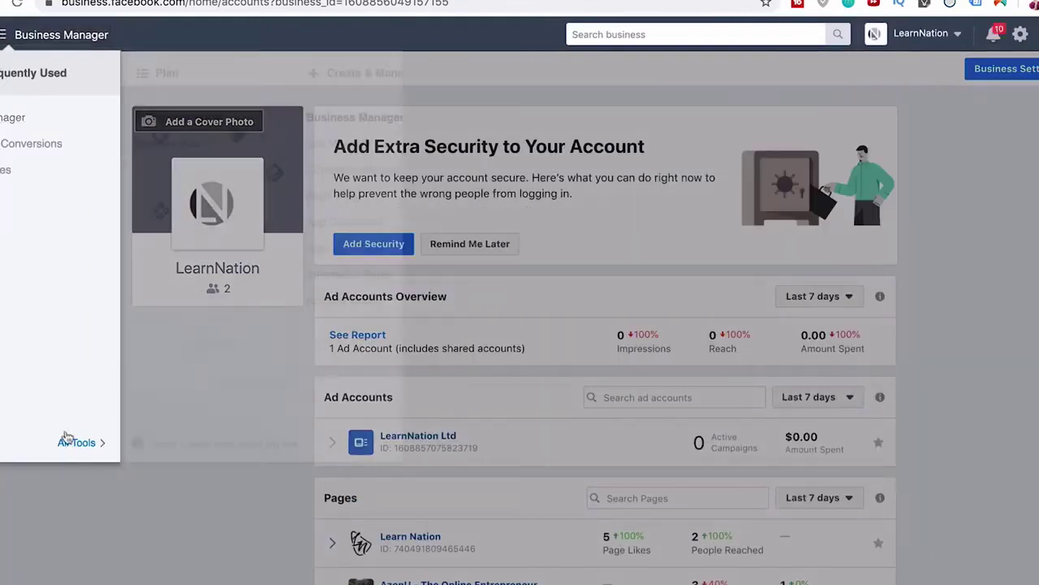
{"action": "left_click", "coordinate": [163, 129]}
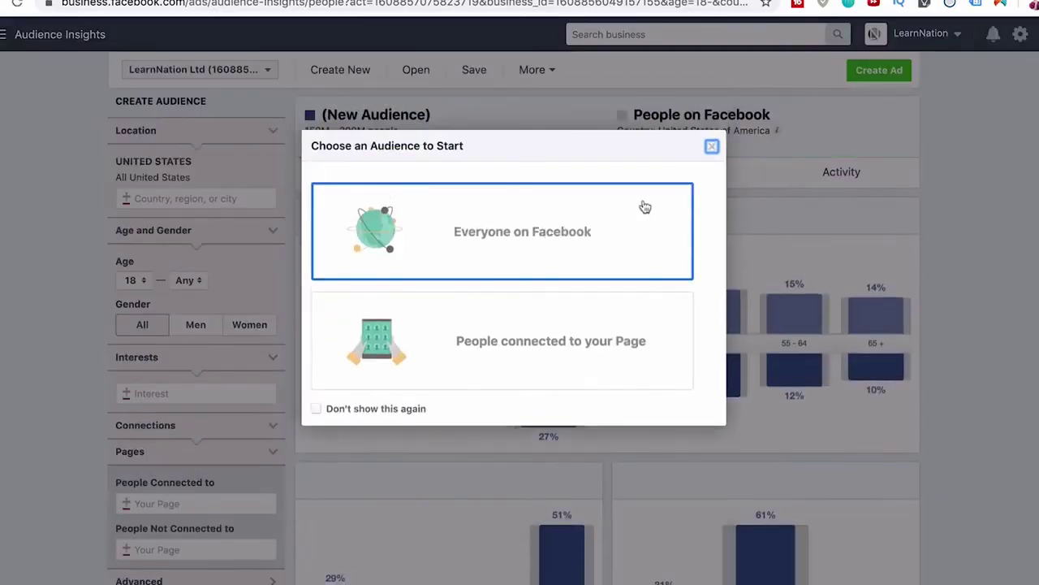
{"action": "left_click", "coordinate": [520, 215]}
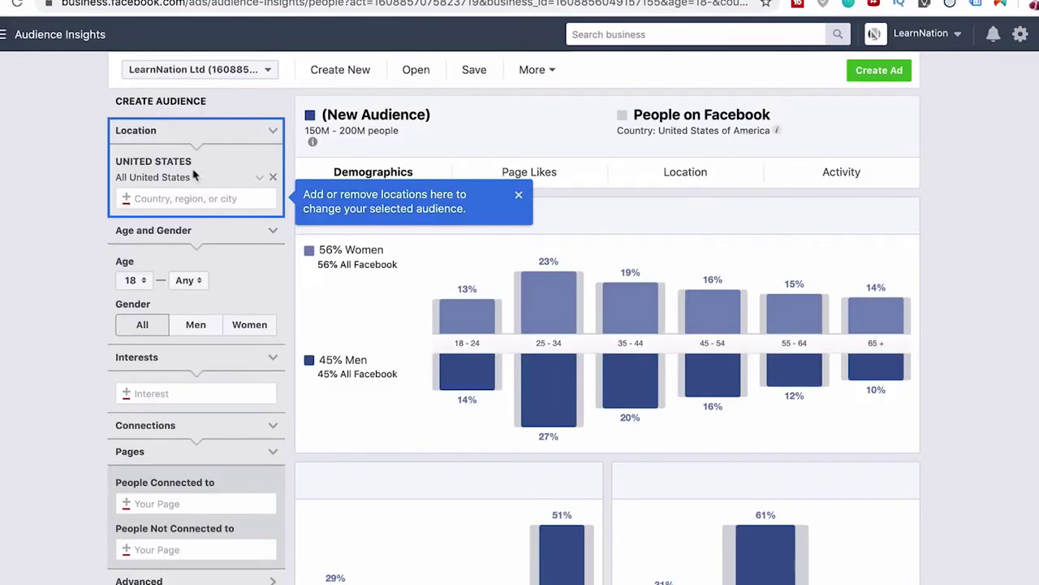
- Set the audience's age range to 24–31
{"action": "left_click", "coordinate": [189, 282]}
{"action": "left_click", "coordinate": [144, 286]}
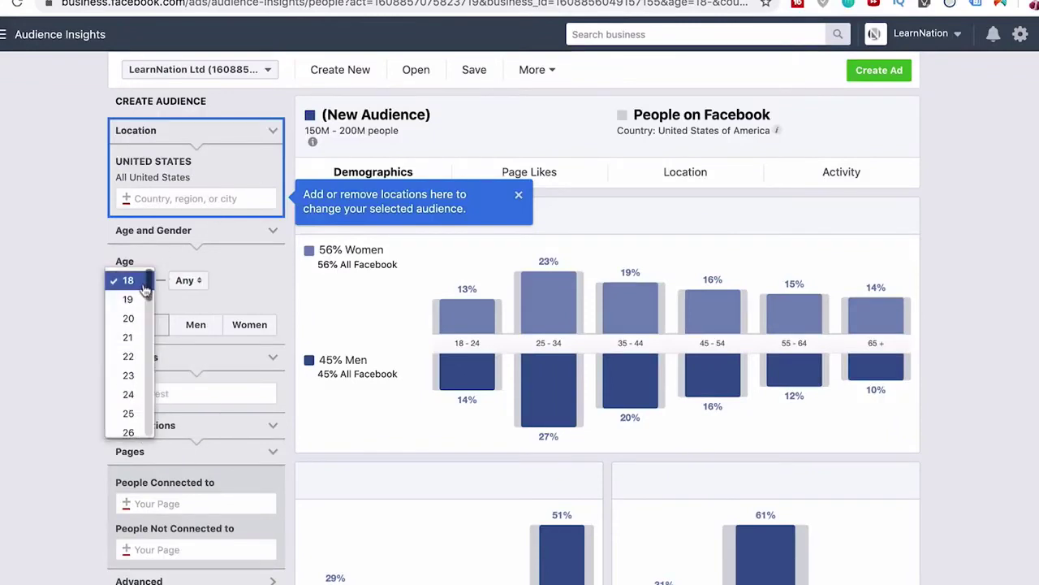
{"action": "left_click", "coordinate": [129, 393]}
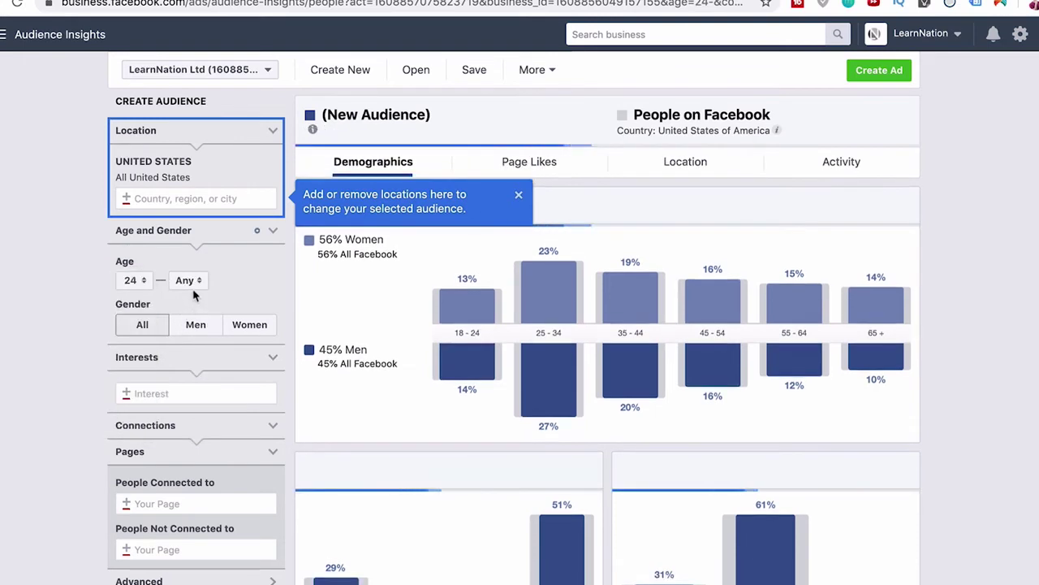
{"action": "left_click", "coordinate": [188, 281]}
{"action": "scroll", "coordinate": [185, 378], "scroll_direction": "down", "scroll_amount": 4}
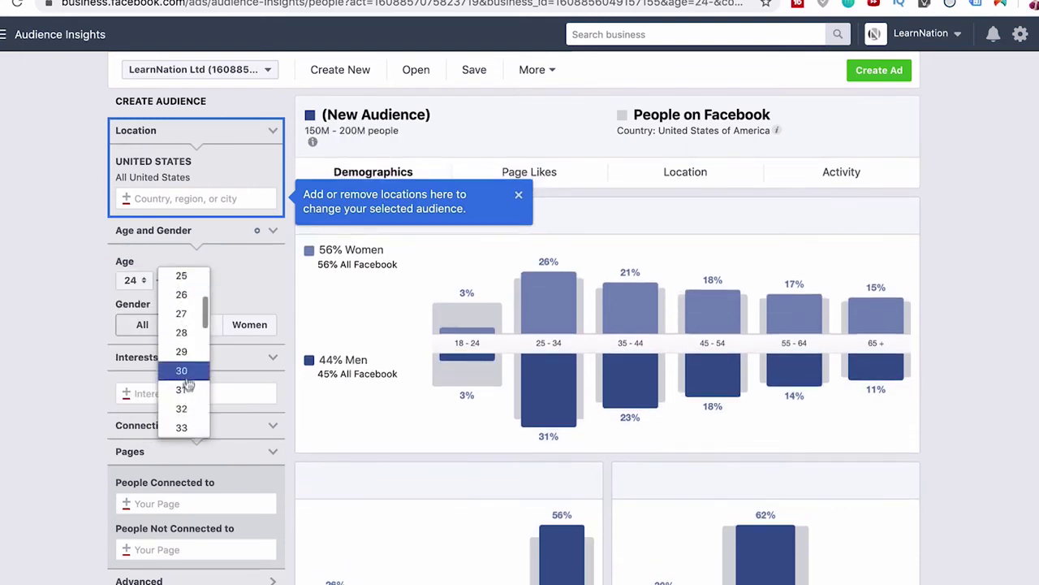
{"action": "left_click", "coordinate": [186, 388]}
- Limit the audience to the Married relationship status in the advanced filters
{"action": "scroll", "coordinate": [185, 443], "scroll_direction": "down", "scroll_amount": 3}
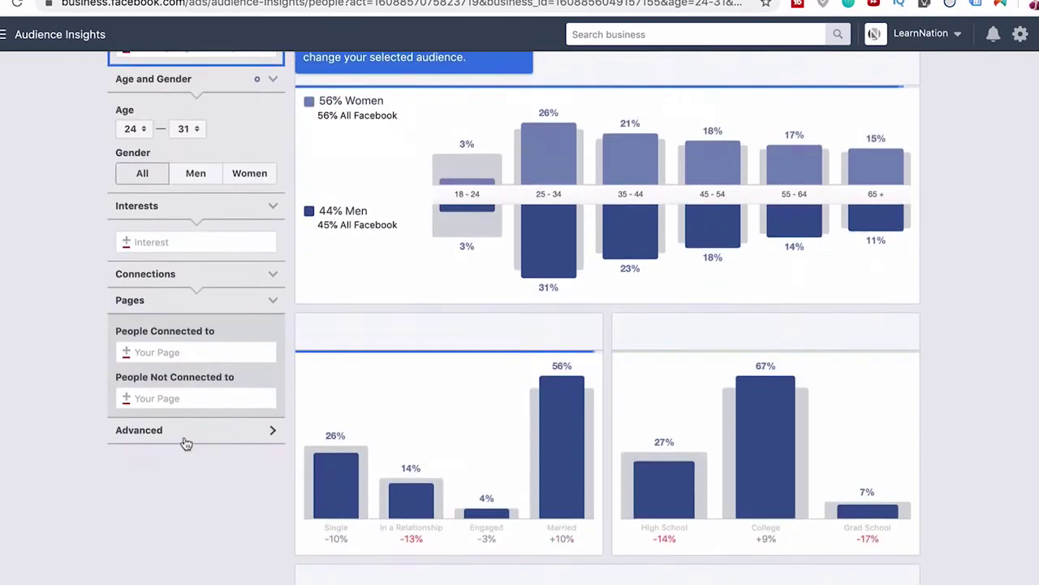
{"action": "left_click", "coordinate": [186, 441]}
{"action": "scroll", "coordinate": [186, 443], "scroll_direction": "down", "scroll_amount": 1}
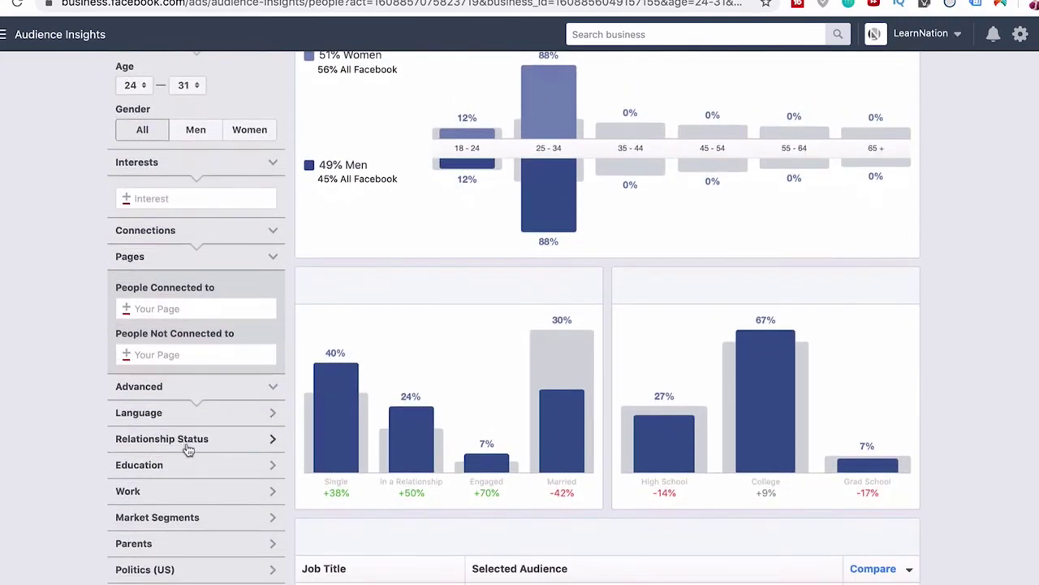
{"action": "left_click", "coordinate": [193, 441]}
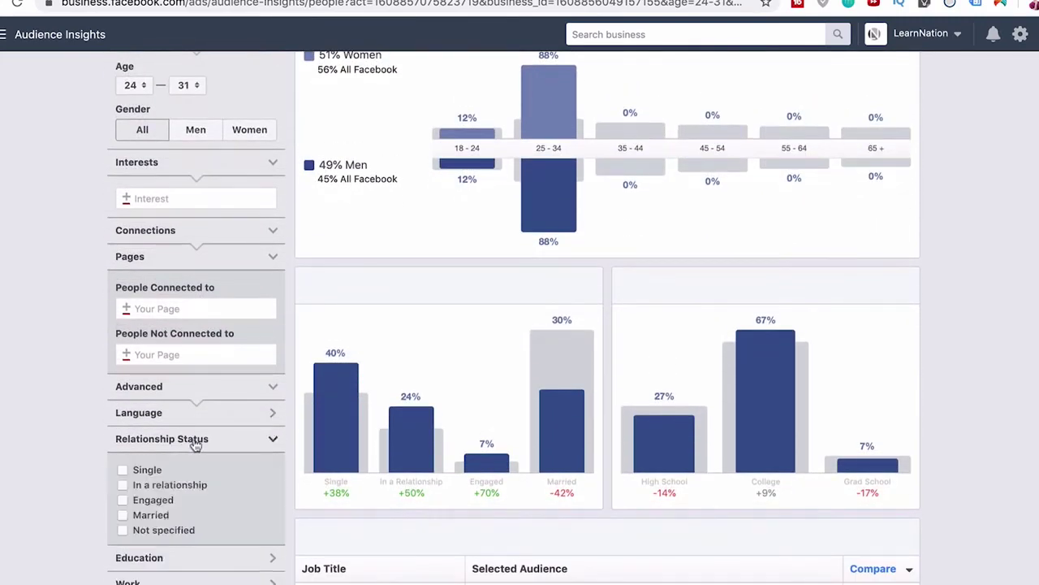
{"action": "left_click", "coordinate": [124, 517]}
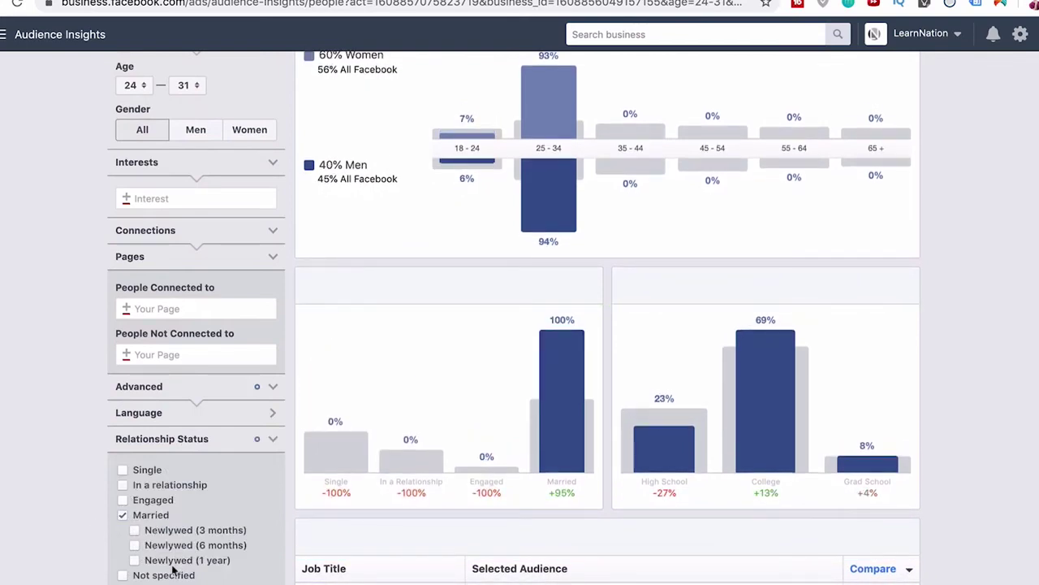
- Add "Sausage Dog Central" to the audience's interests
{"action": "scroll", "coordinate": [32, 568], "scroll_direction": "down", "scroll_amount": 2}
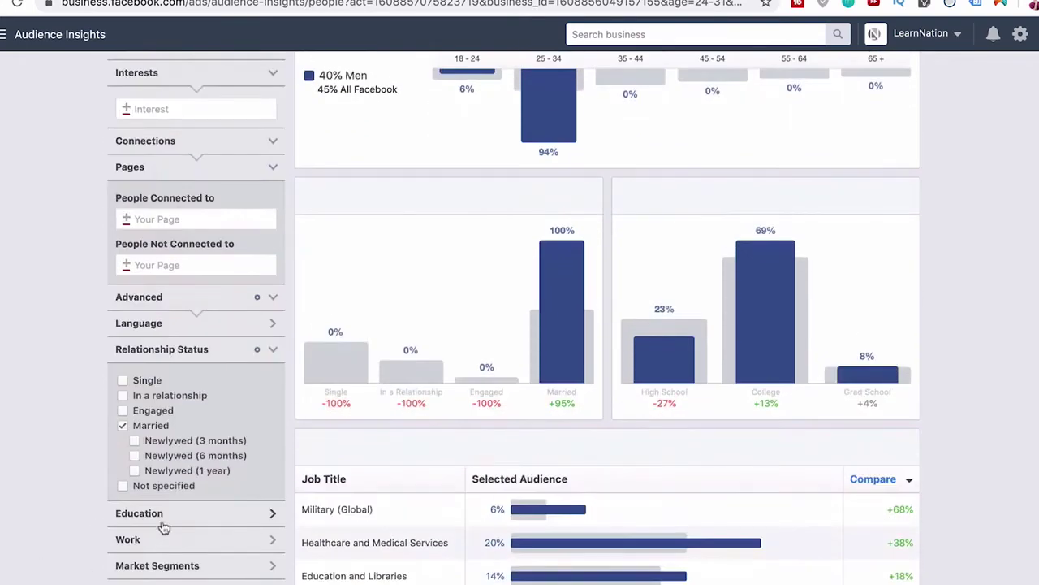
{"action": "scroll", "coordinate": [167, 504], "scroll_direction": "up", "scroll_amount": 3}
{"action": "scroll", "coordinate": [180, 357], "scroll_direction": "up", "scroll_amount": 1}
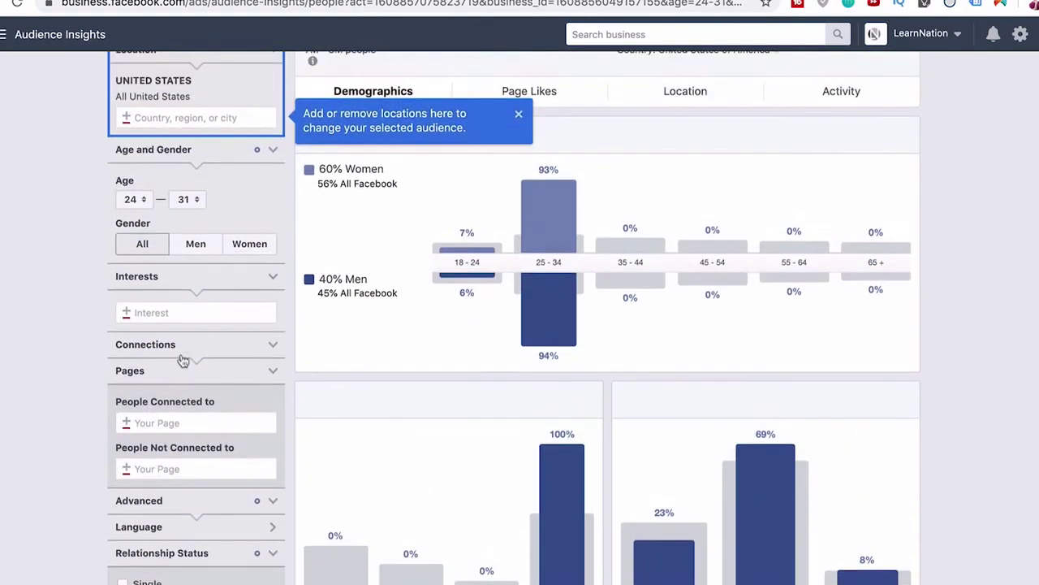
{"action": "left_click", "coordinate": [187, 313]}
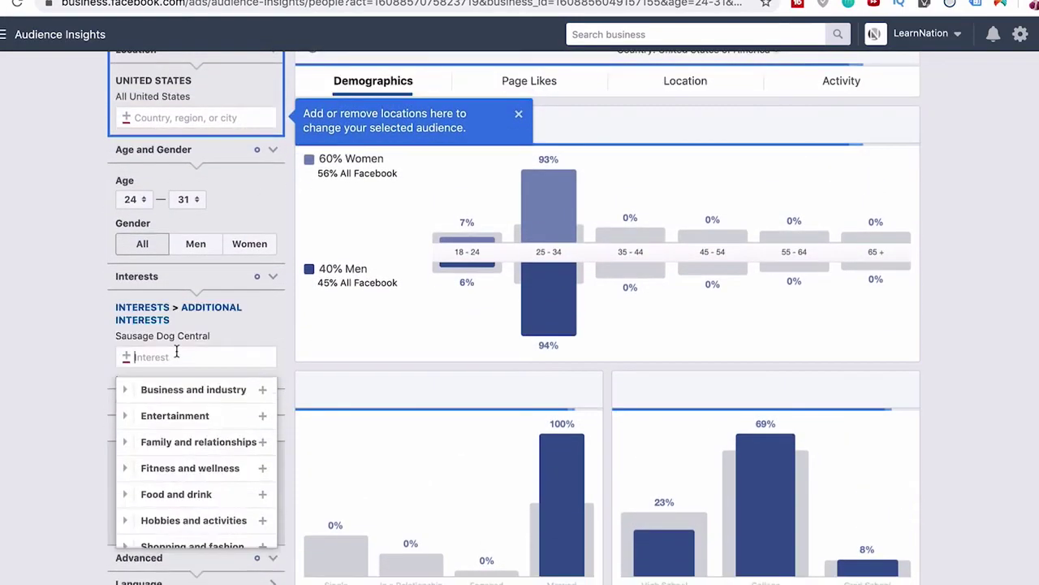
- Add the employer "Dog rescue" and the interest "Animal rescue group" to the audience by searching for "dog rescue"
{"action": "scroll", "coordinate": [326, 110], "scroll_direction": "up", "scroll_amount": 2}
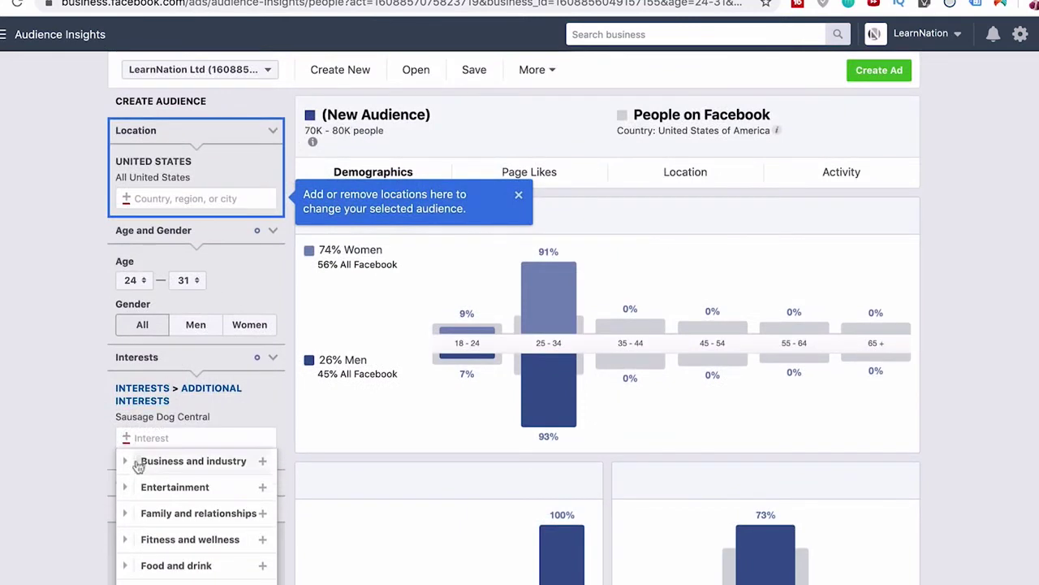
{"action": "mouse_move", "coordinate": [159, 428]}
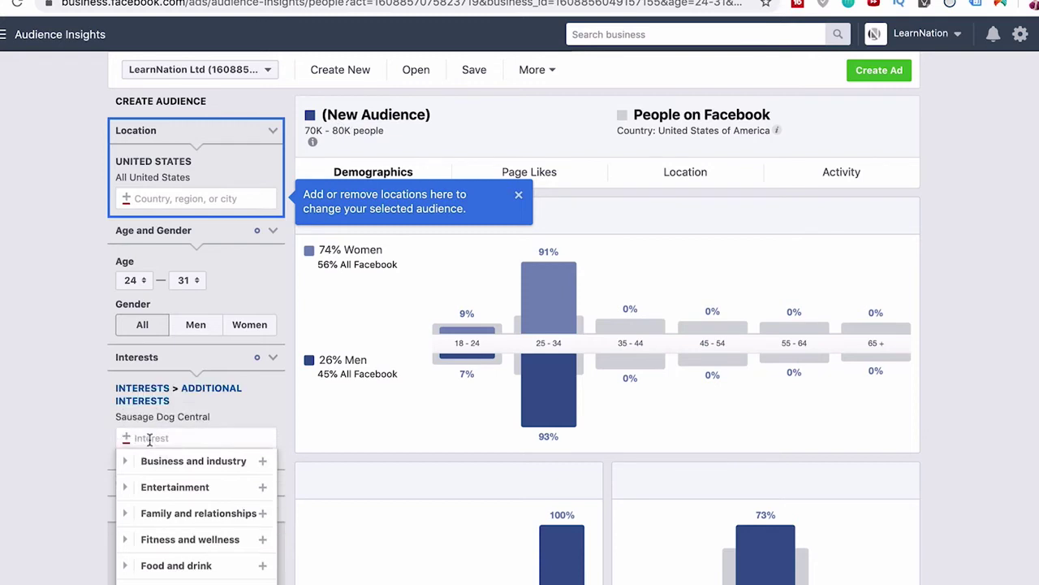
{"action": "type", "text": "dog rescue"}
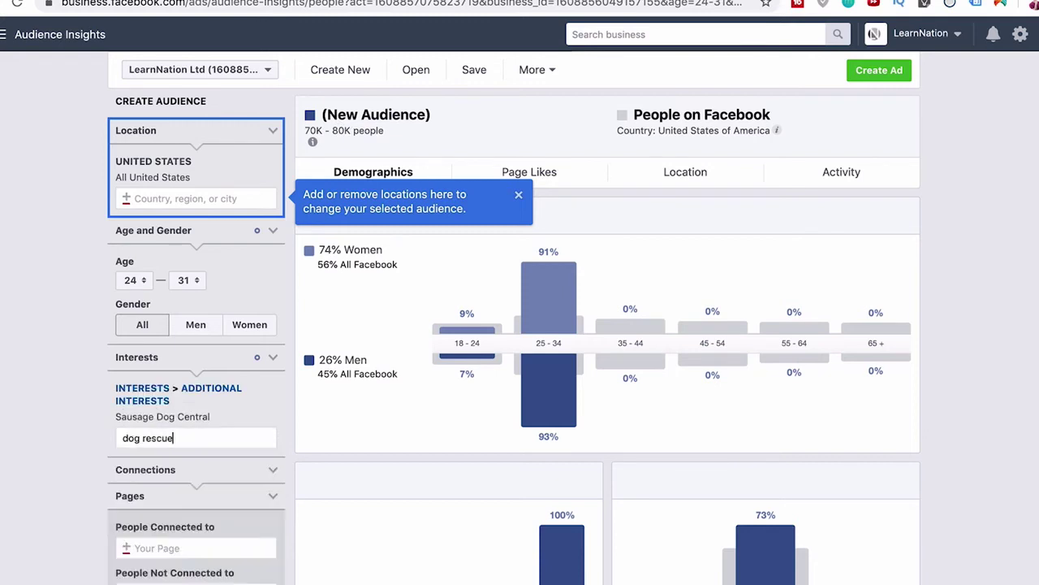
{"action": "left_click", "coordinate": [148, 464]}
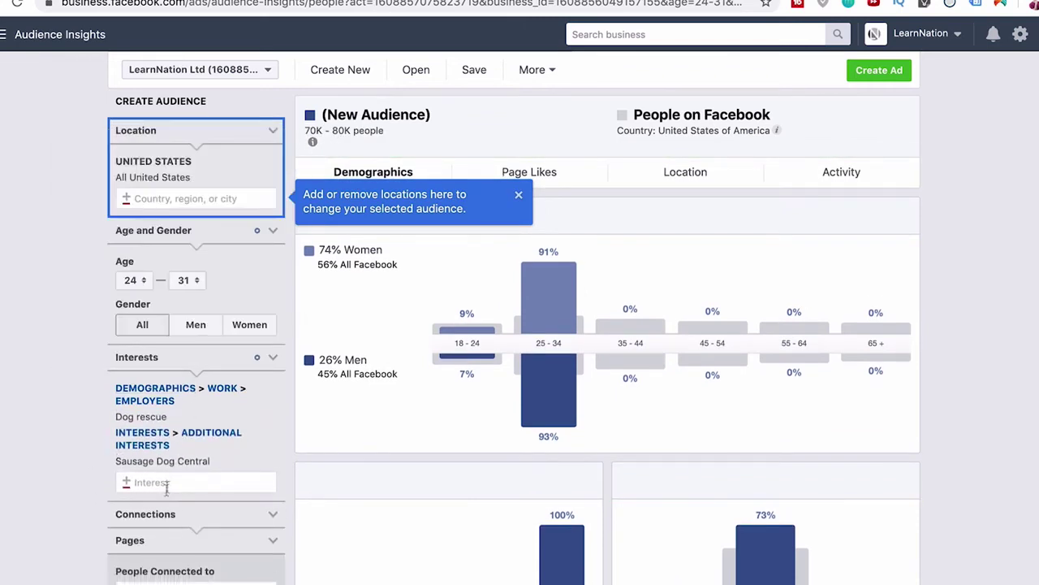
{"action": "type", "text": "dog rescue"}
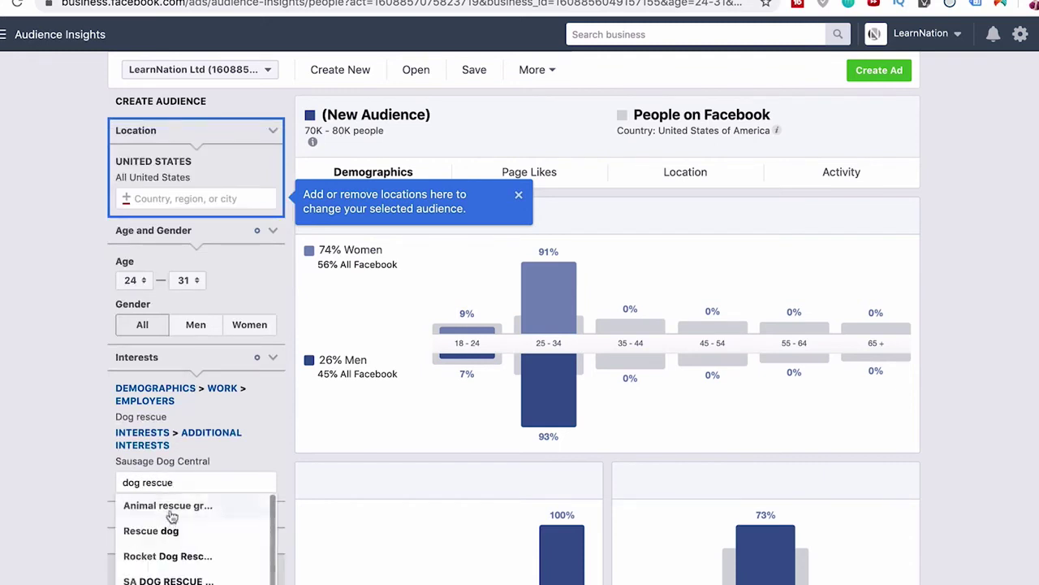
{"action": "left_click", "coordinate": [171, 512]}
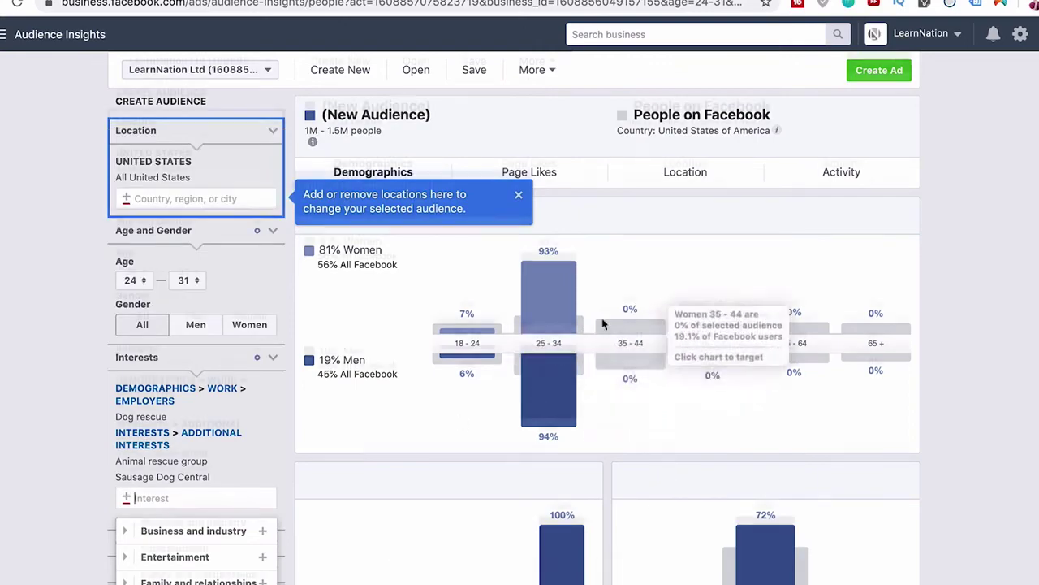
- Look over the audience's demographics and examine its top page likes by category
{"action": "scroll", "coordinate": [602, 324], "scroll_direction": "down", "scroll_amount": 5}
{"action": "scroll", "coordinate": [602, 324], "scroll_direction": "up", "scroll_amount": 5}
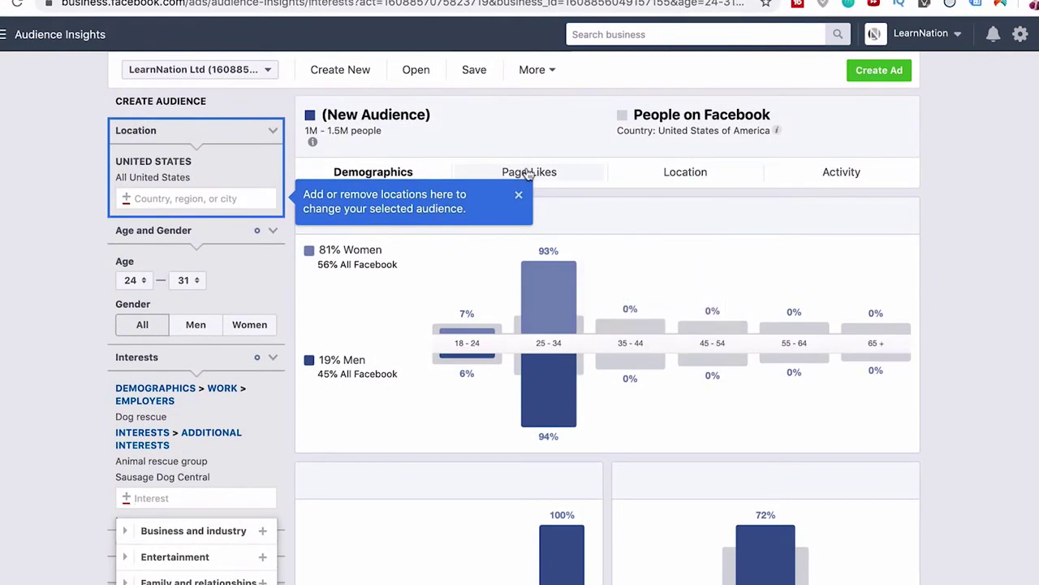
{"action": "left_click", "coordinate": [529, 172]}
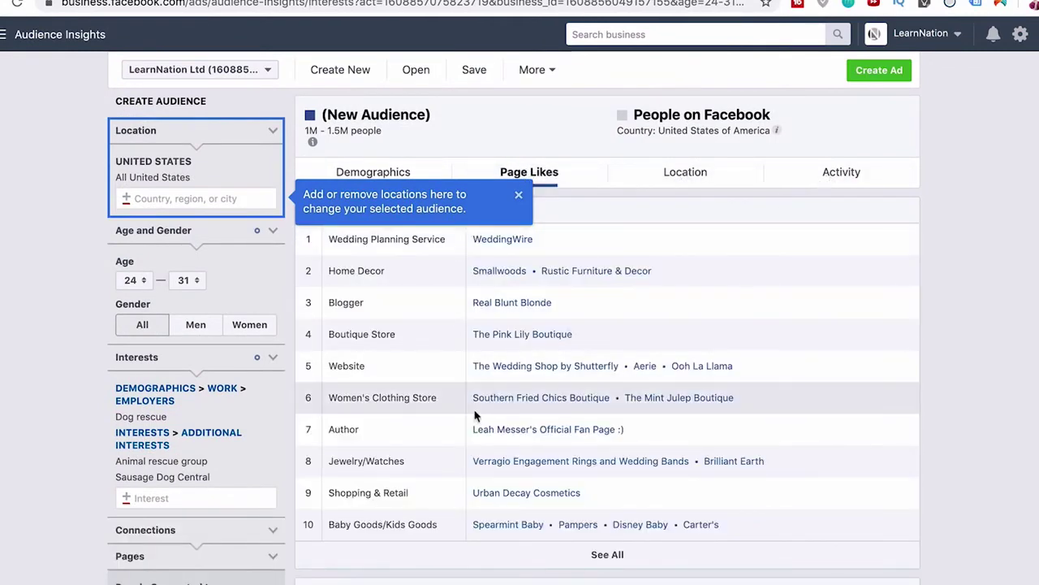
{"action": "scroll", "coordinate": [477, 416], "scroll_direction": "down", "scroll_amount": 1}
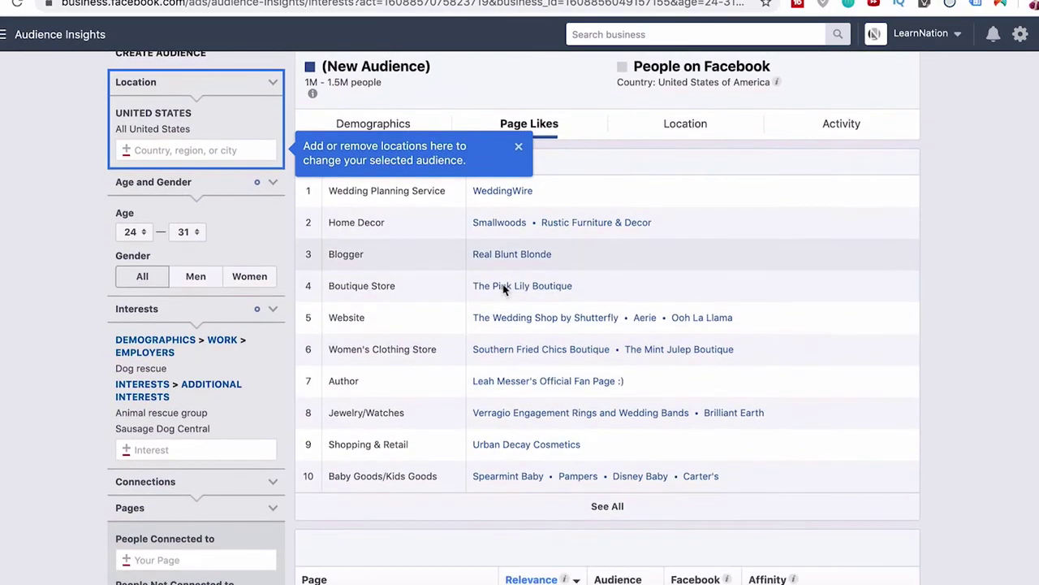
- Review the audience's relevance-ranked page likes and its activity, and remove "Animal rescue group" from the interests
{"action": "scroll", "coordinate": [501, 329], "scroll_direction": "down", "scroll_amount": 4}
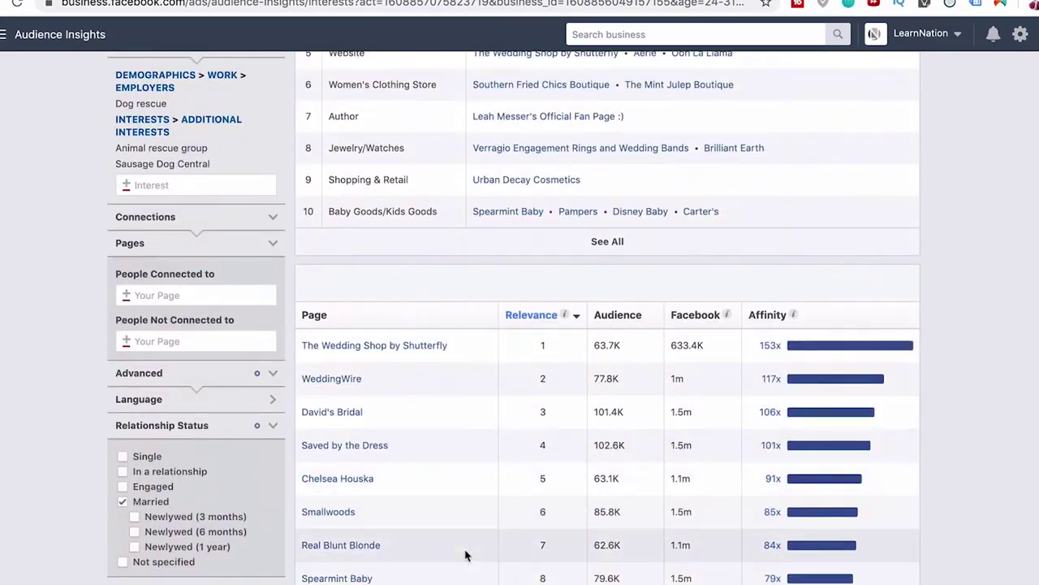
{"action": "scroll", "coordinate": [464, 552], "scroll_direction": "down", "scroll_amount": 1}
{"action": "scroll", "coordinate": [465, 555], "scroll_direction": "up", "scroll_amount": 5}
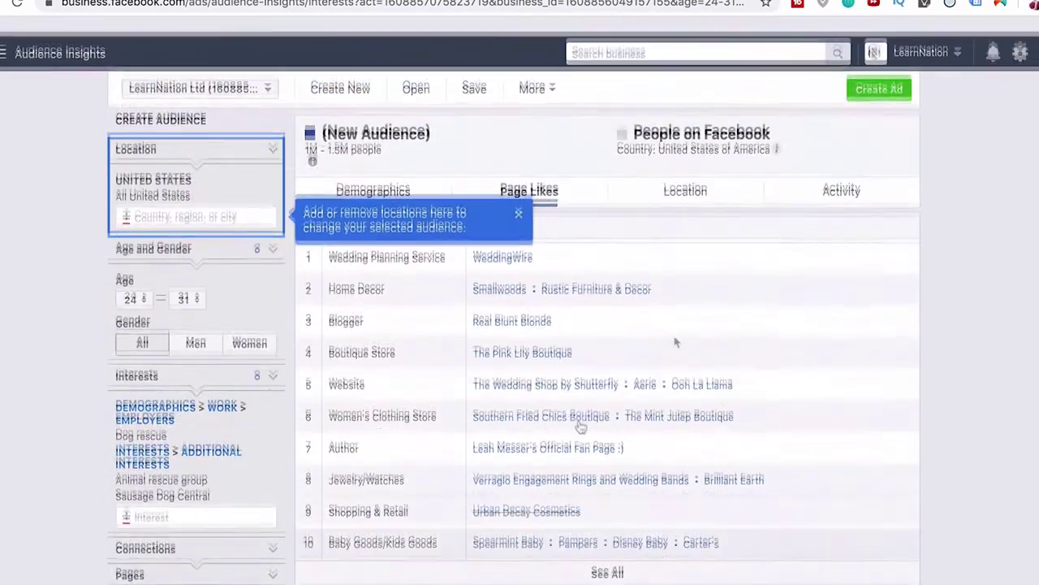
{"action": "left_click", "coordinate": [838, 174]}
{"action": "mouse_move", "coordinate": [199, 404]}
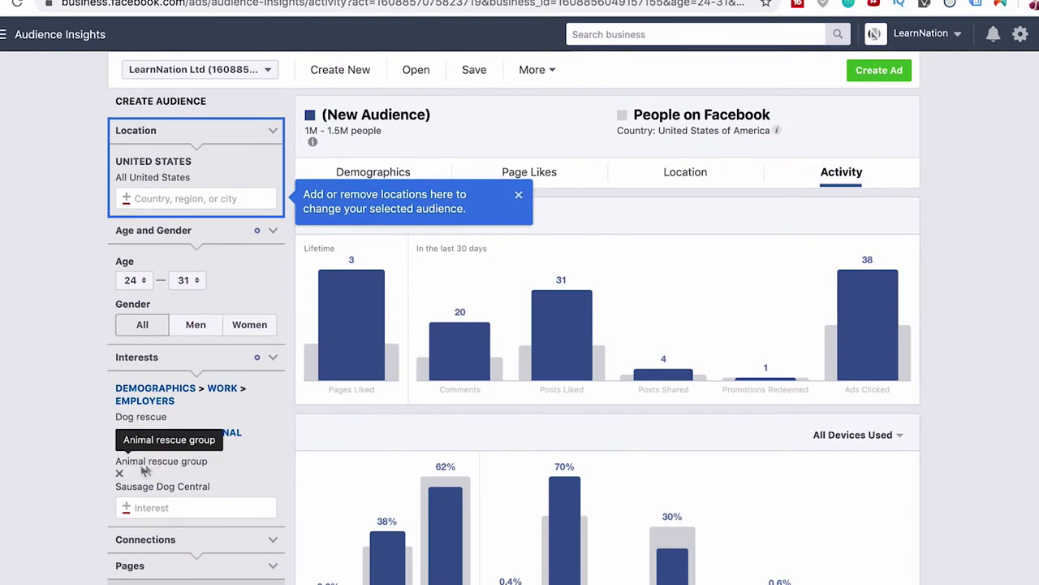
{"action": "left_click", "coordinate": [119, 473]}
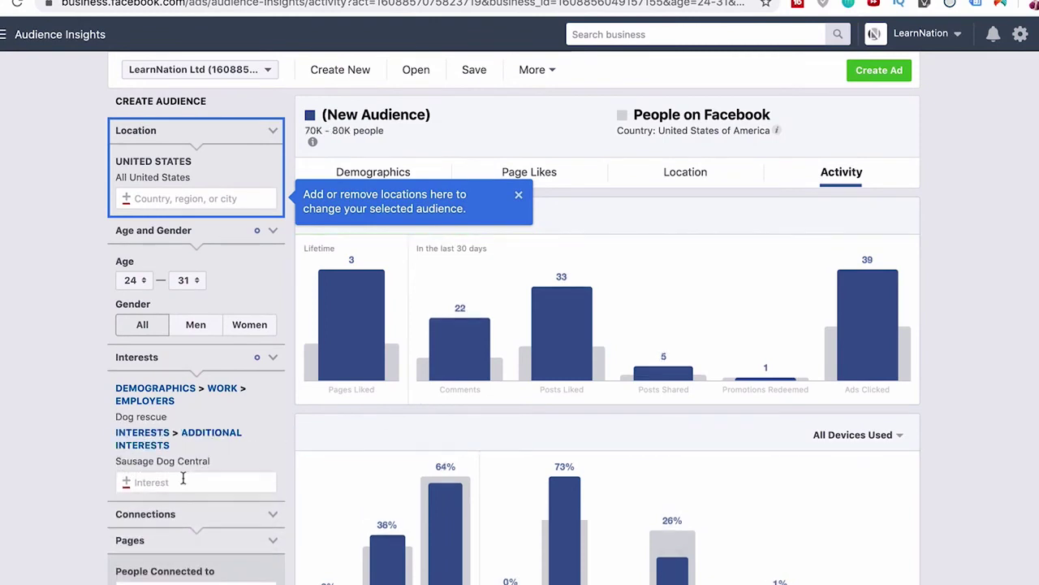
- Examine the narrowed audience's page likes, including the relevance and affinity ranking of dachshund pages
{"action": "left_click", "coordinate": [539, 175]}
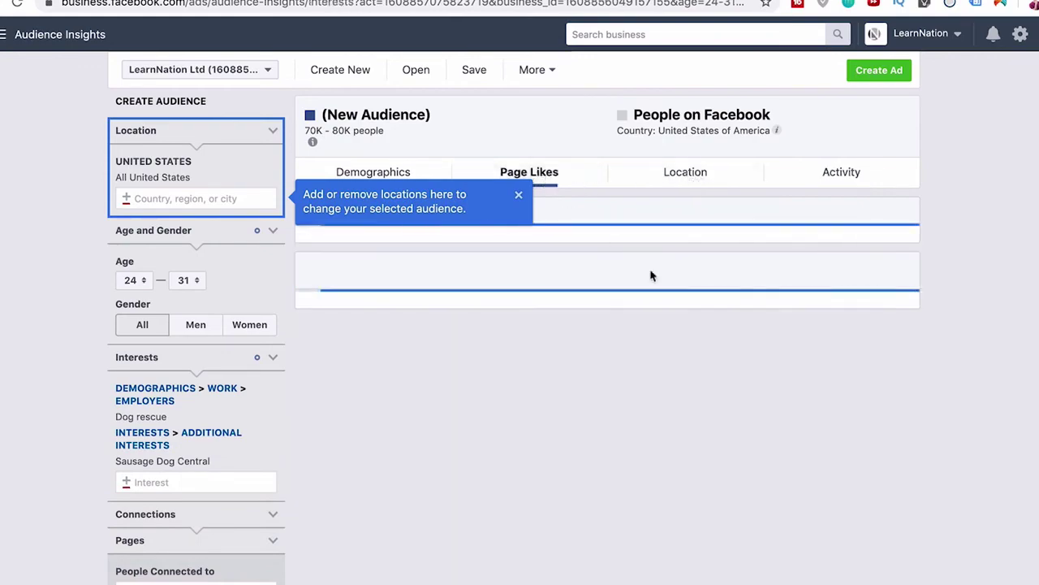
{"action": "scroll", "coordinate": [536, 333], "scroll_direction": "down", "scroll_amount": 5}
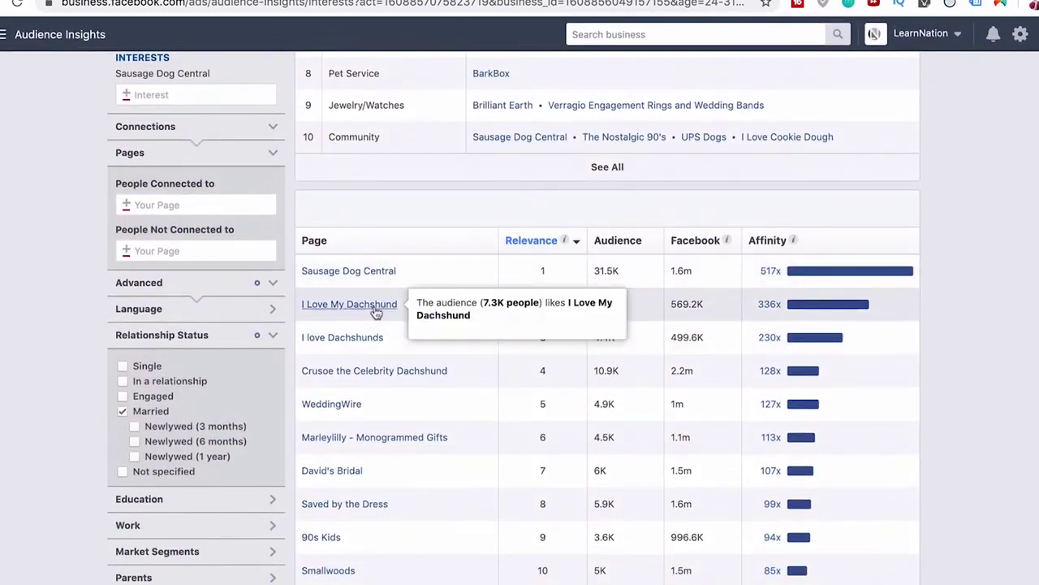
{"action": "mouse_move", "coordinate": [361, 343]}
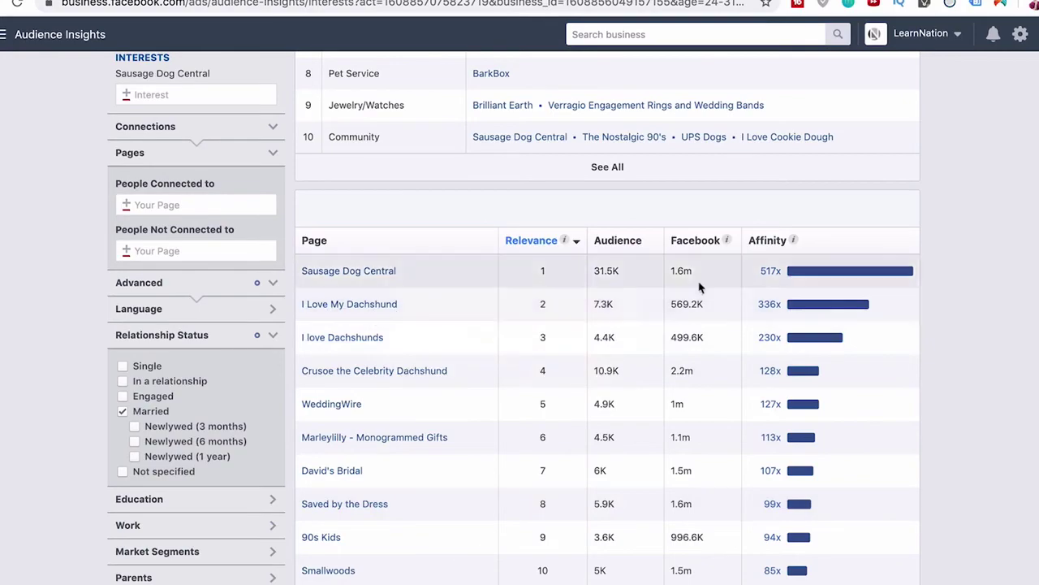
{"action": "scroll", "coordinate": [690, 373], "scroll_direction": "up", "scroll_amount": 5}
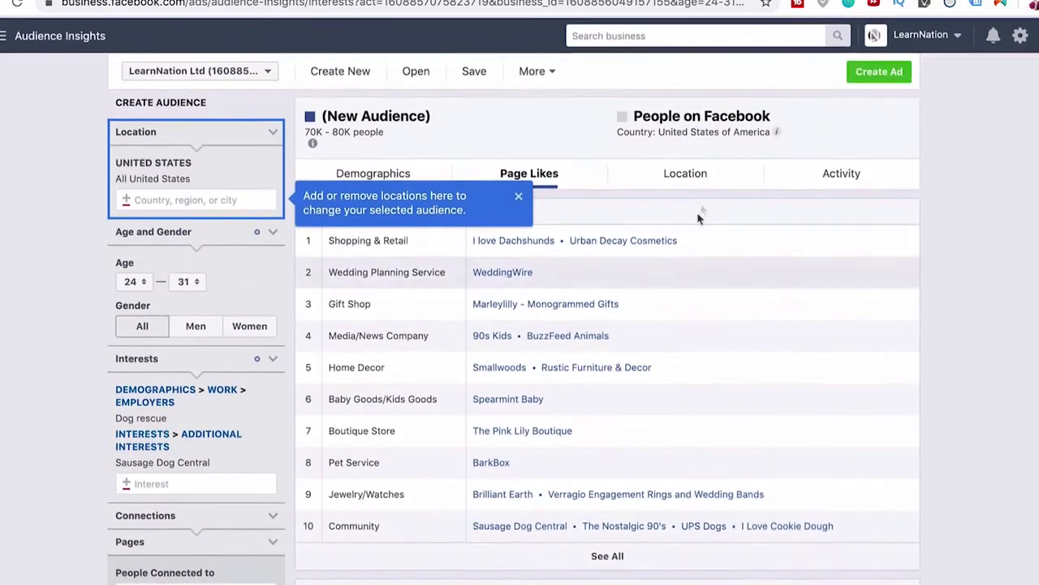
- Check the audience's location, demographics and activity, including median ads clicked and devices used
{"action": "left_click", "coordinate": [704, 173]}
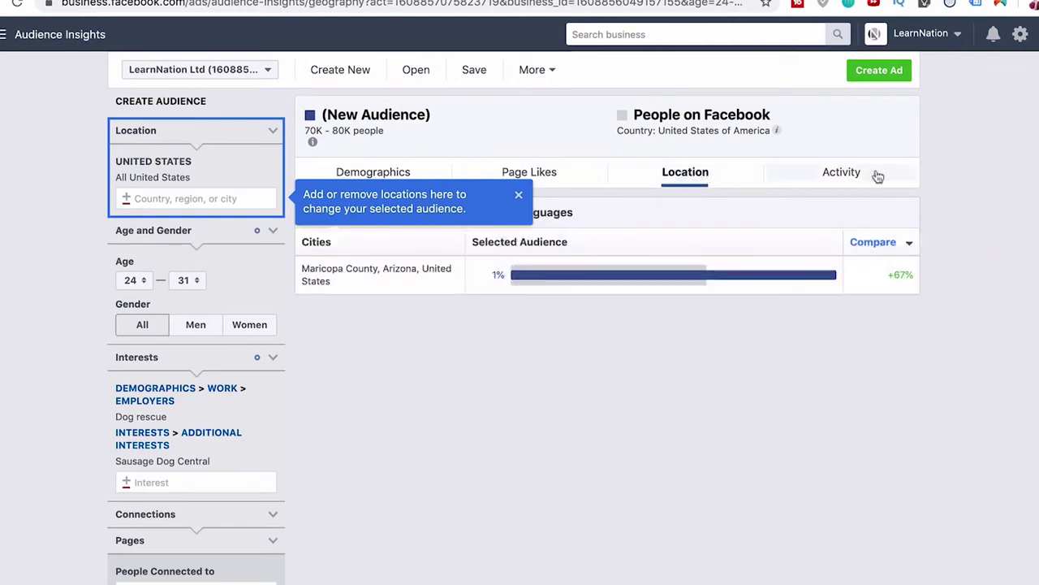
{"action": "left_click", "coordinate": [853, 180]}
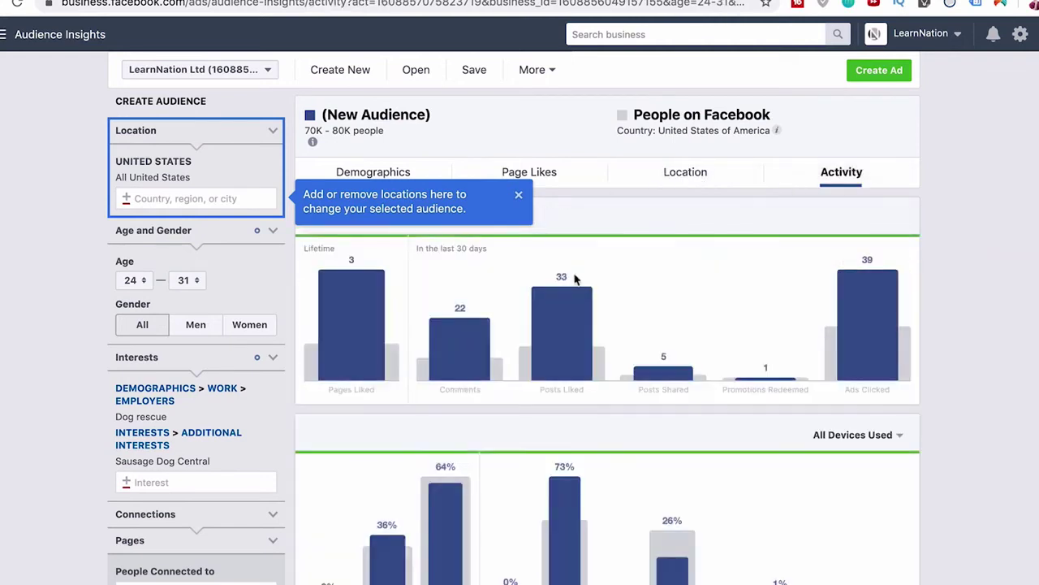
{"action": "left_click", "coordinate": [385, 176]}
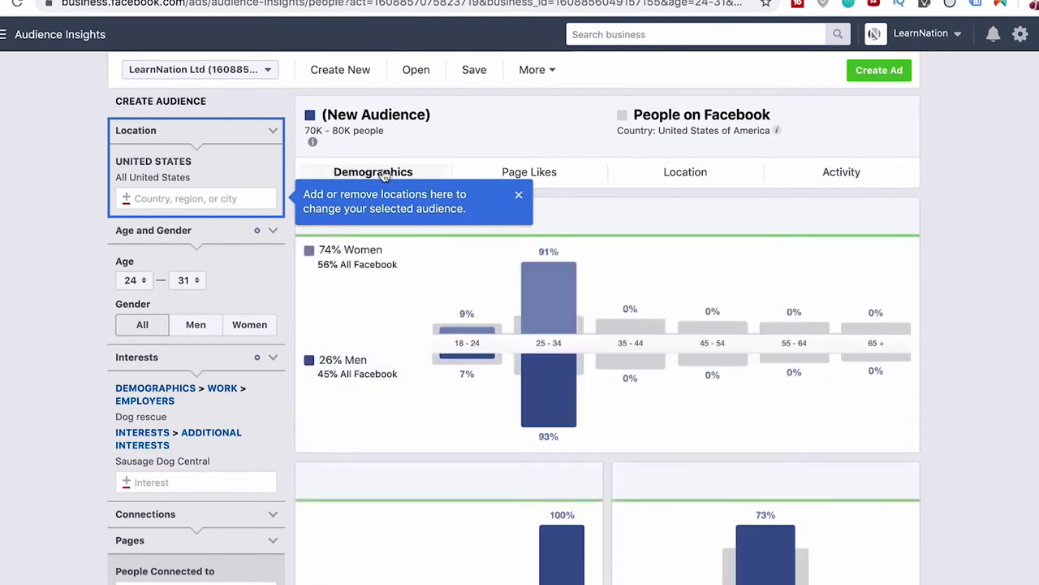
{"action": "left_click", "coordinate": [868, 177]}
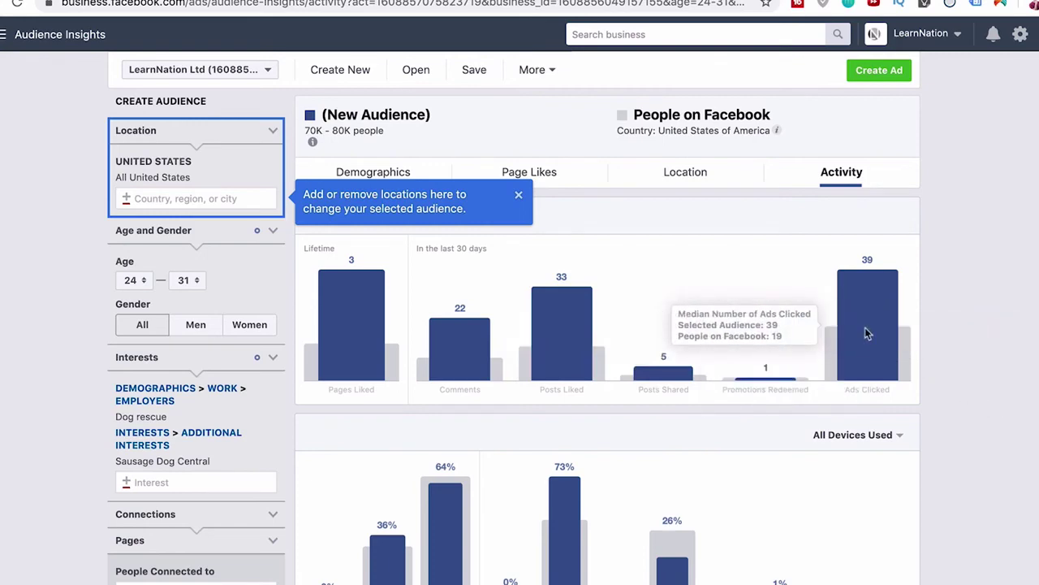
{"action": "scroll", "coordinate": [869, 333], "scroll_direction": "down", "scroll_amount": 2}
{"action": "scroll", "coordinate": [865, 332], "scroll_direction": "up", "scroll_amount": 2}
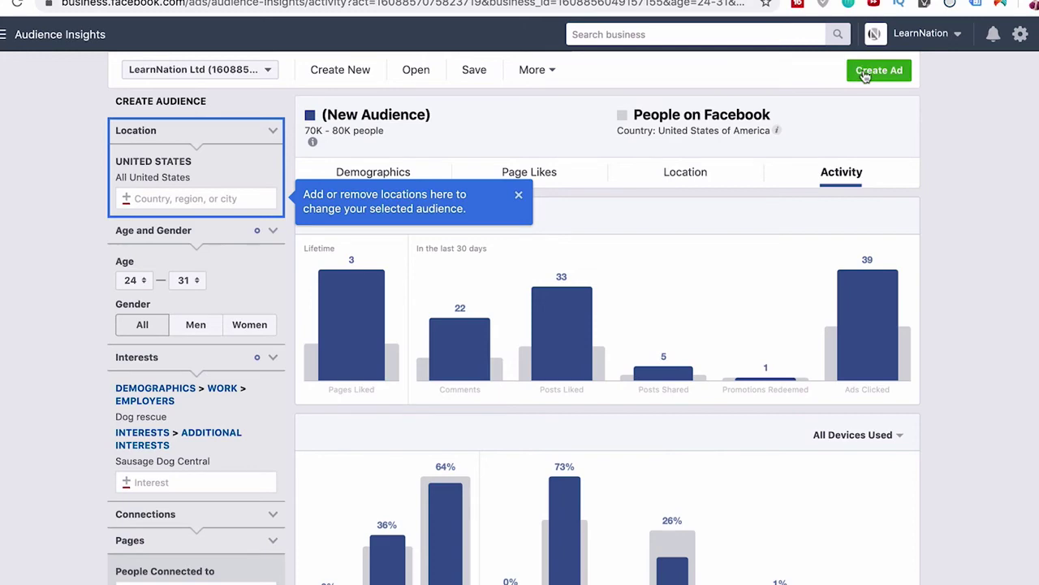
- Leave Audience Insights without saving the audience and switch to Ads Manager
{"action": "left_click", "coordinate": [33, 34]}
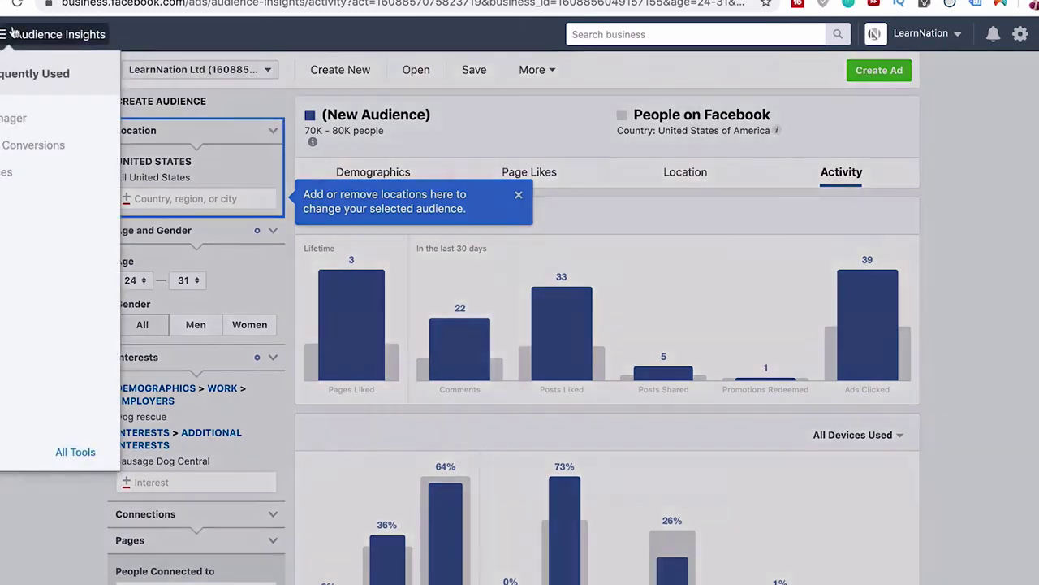
{"action": "left_click", "coordinate": [34, 145]}
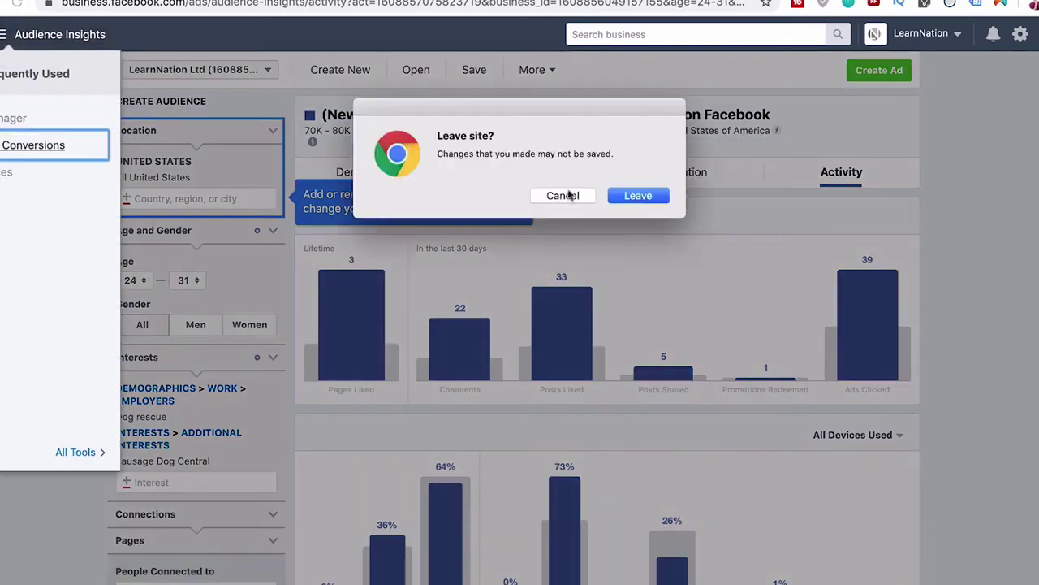
{"action": "left_click", "coordinate": [564, 195]}
{"action": "left_click", "coordinate": [4, 36]}
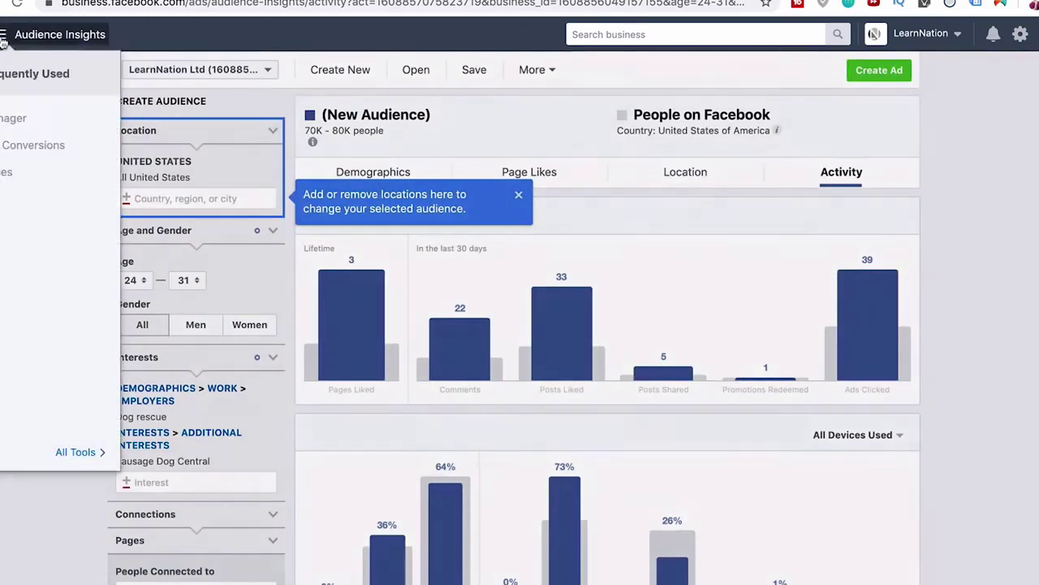
{"action": "left_click", "coordinate": [2, 120]}
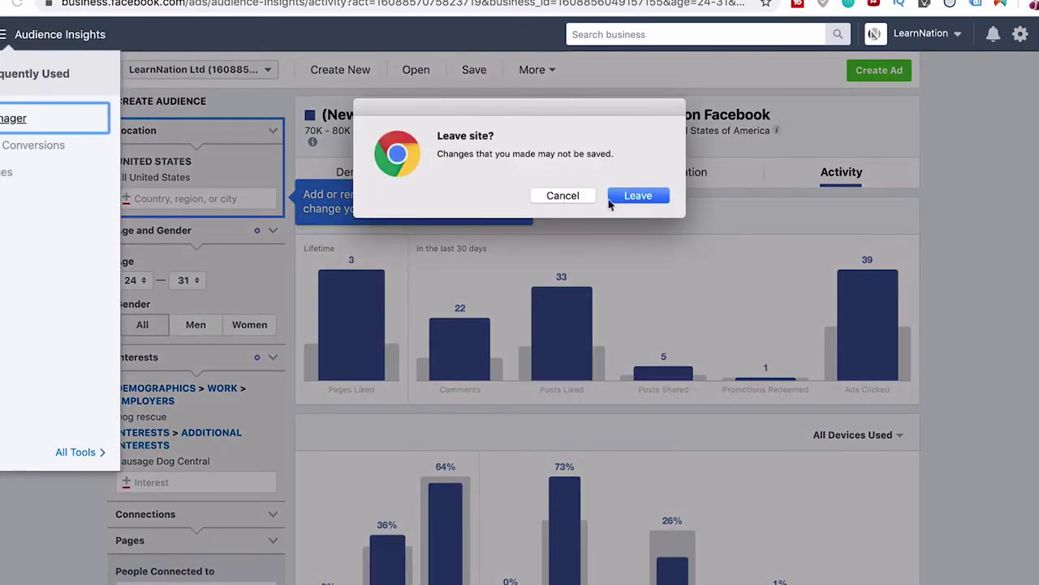
{"action": "left_click", "coordinate": [639, 196]}
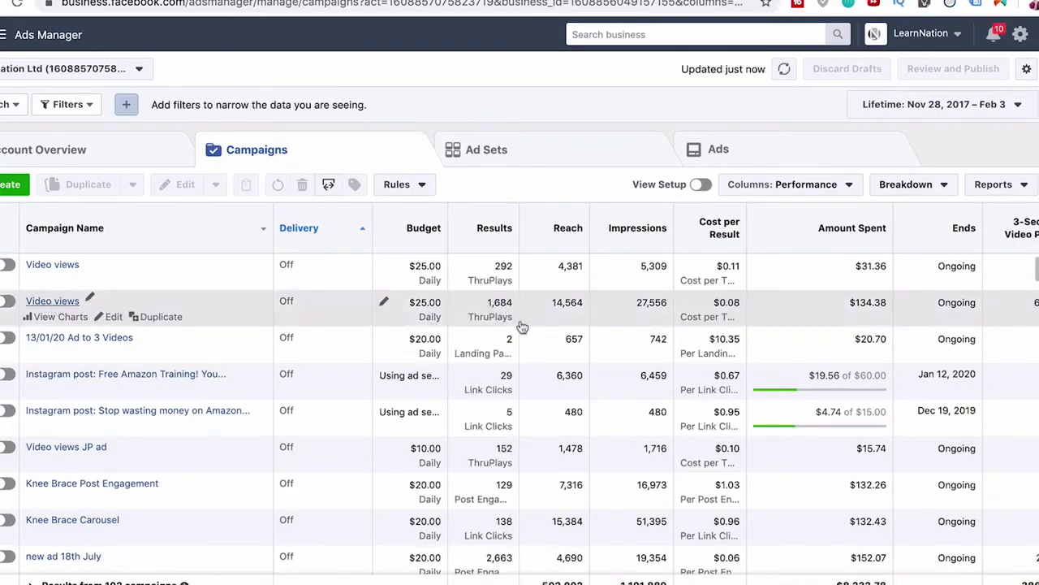
- Open the second "Video views" campaign's ad sets and examine the results and the metrics available for custom columns
{"action": "left_click", "coordinate": [501, 313]}
{"action": "left_click", "coordinate": [501, 312]}
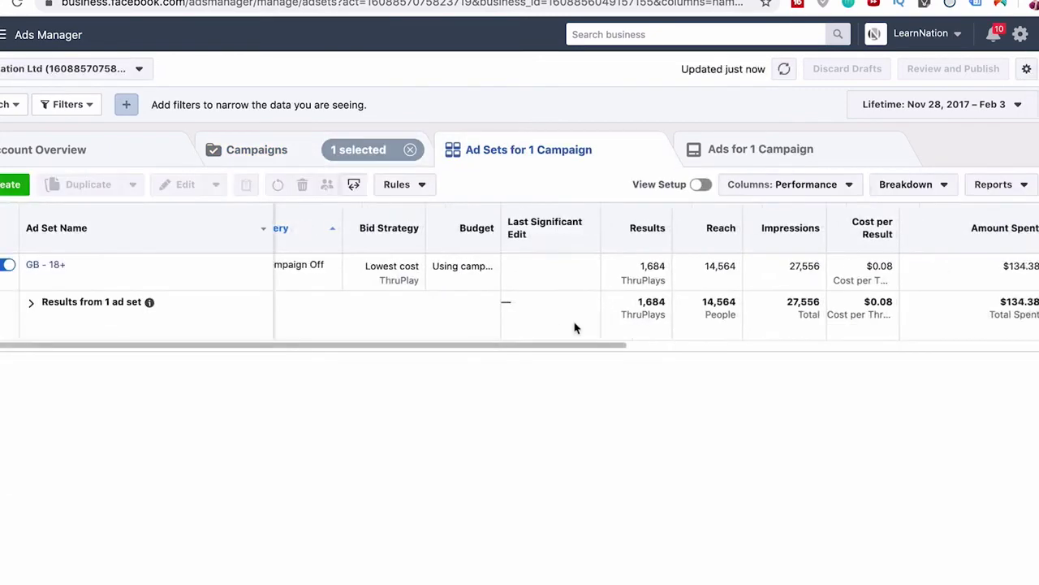
{"action": "left_click", "coordinate": [833, 249]}
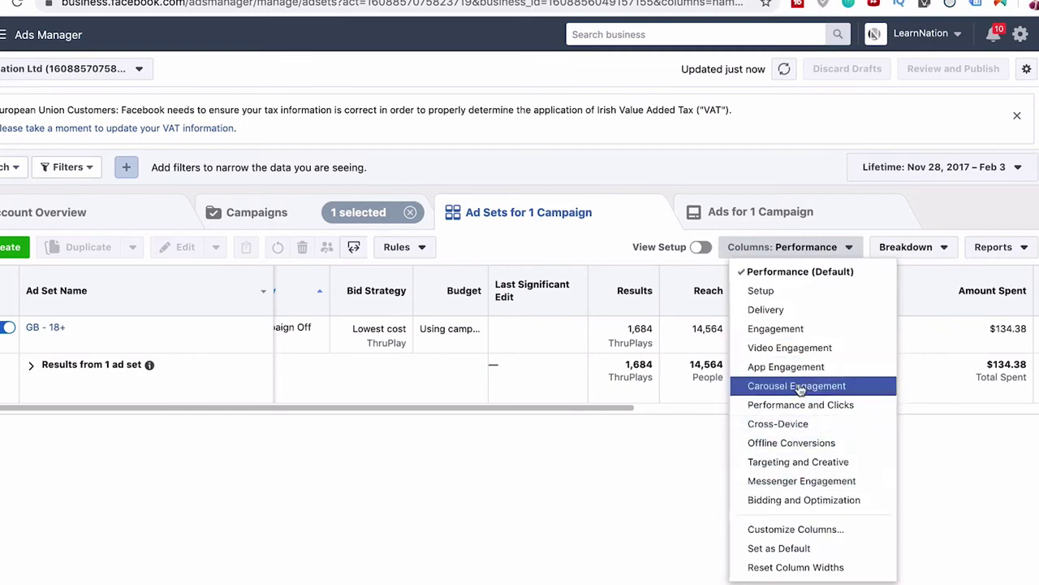
{"action": "left_click", "coordinate": [797, 536]}
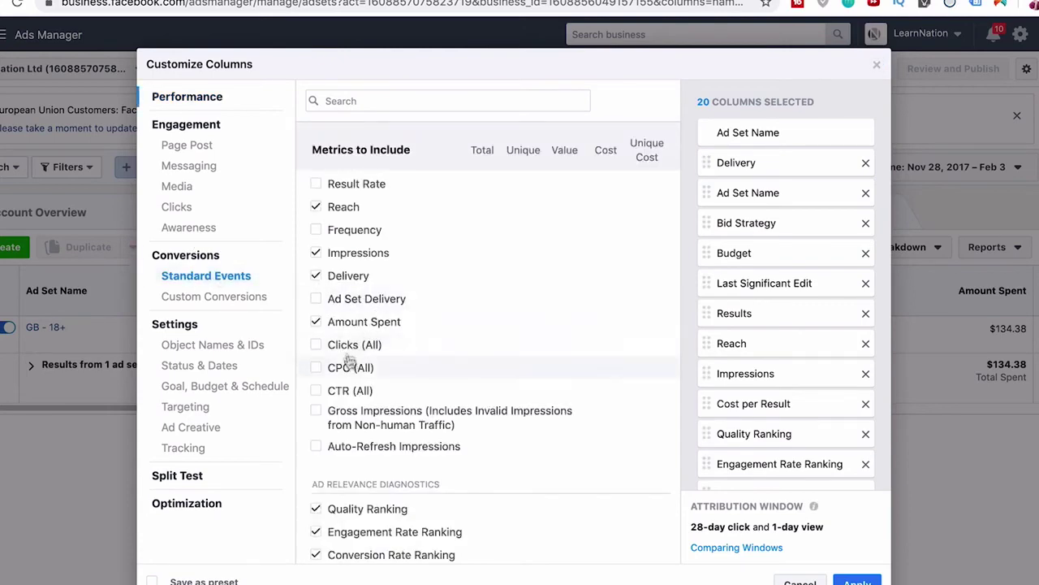
{"action": "scroll", "coordinate": [337, 394], "scroll_direction": "down", "scroll_amount": 2}
{"action": "scroll", "coordinate": [337, 394], "scroll_direction": "down", "scroll_amount": 5}
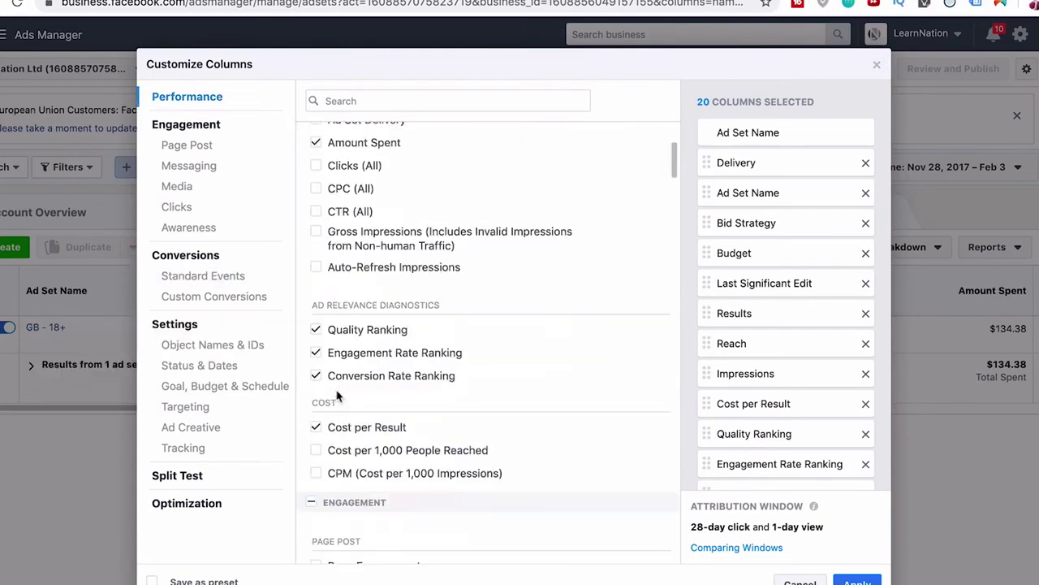
{"action": "scroll", "coordinate": [337, 395], "scroll_direction": "down", "scroll_amount": 10}
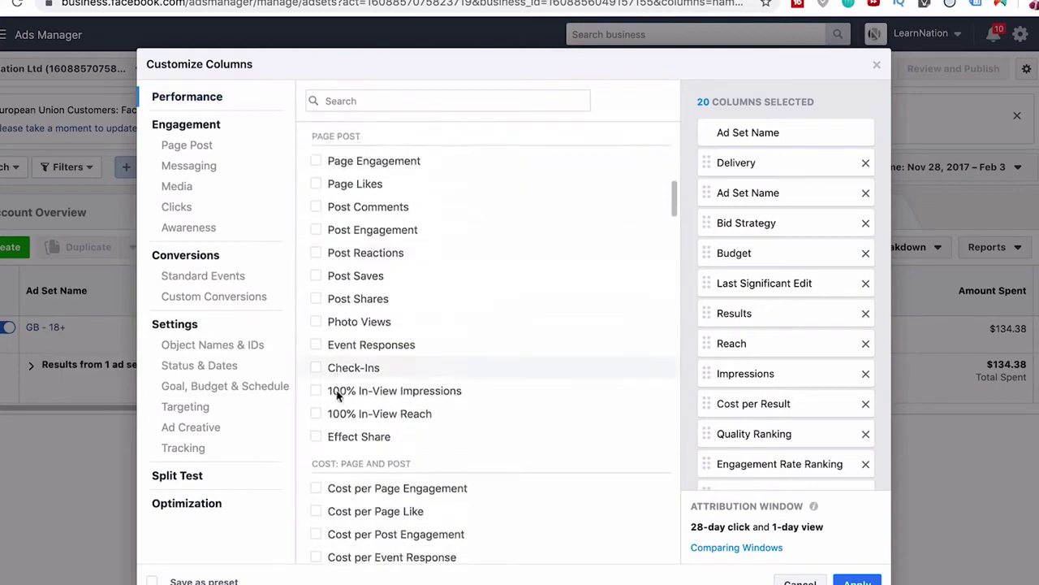
{"action": "scroll", "coordinate": [337, 396], "scroll_direction": "down", "scroll_amount": 12}
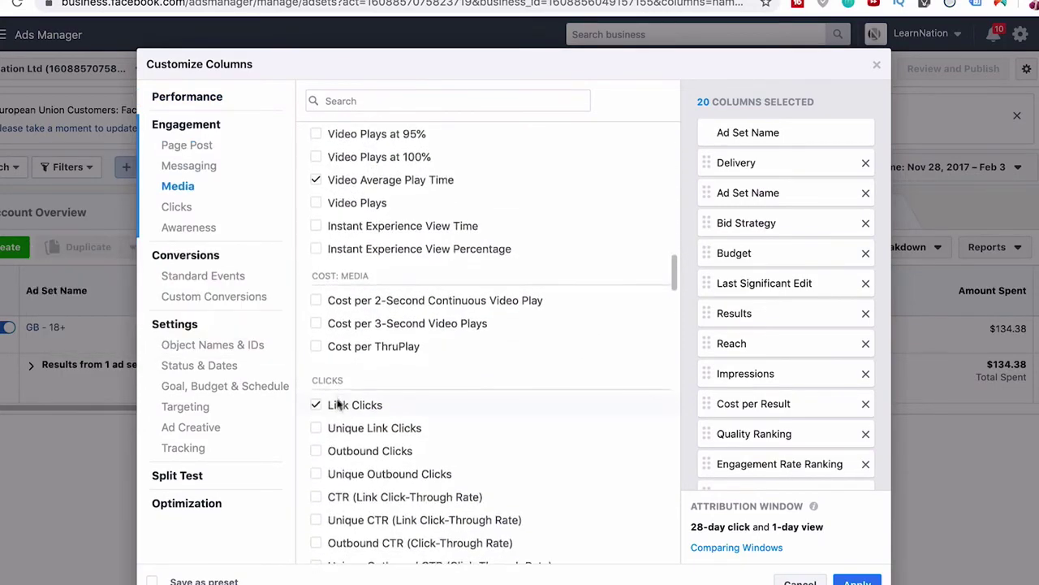
{"action": "left_click", "coordinate": [877, 65]}
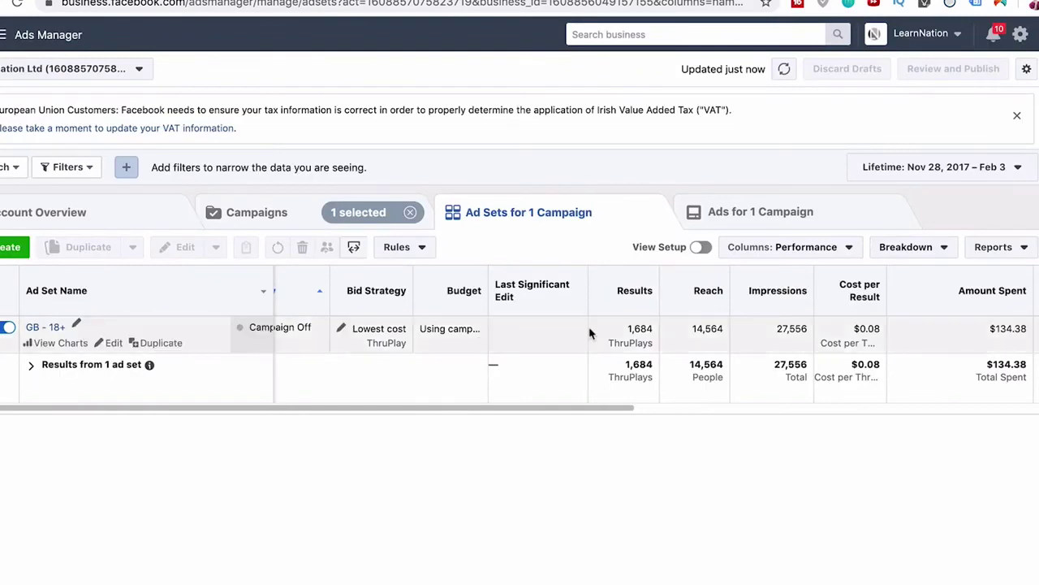
{"action": "scroll", "coordinate": [755, 335], "scroll_direction": "right", "scroll_amount": 3}
{"action": "scroll", "coordinate": [755, 334], "scroll_direction": "right", "scroll_amount": 5}
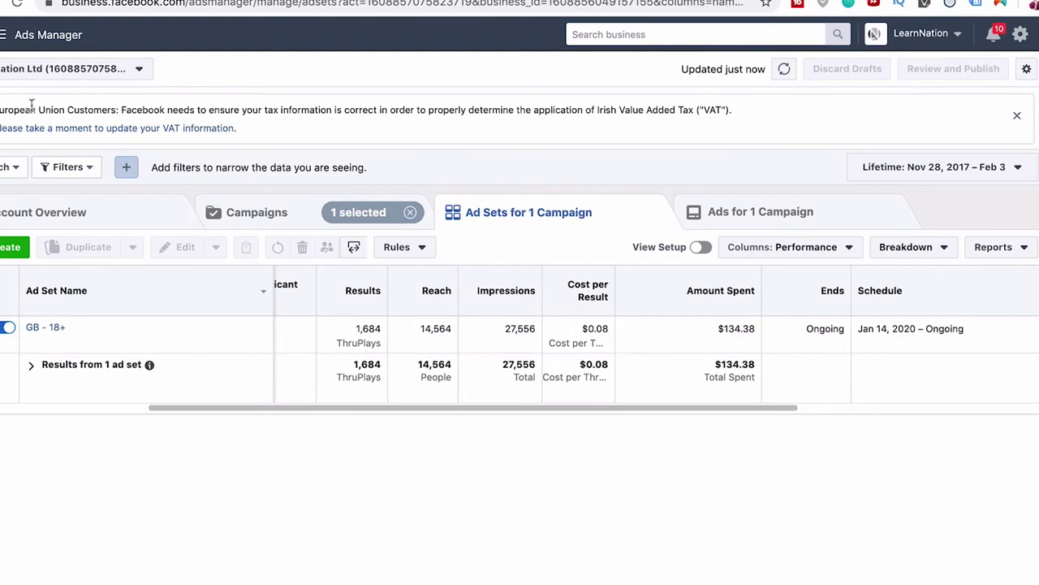
- Go to Audiences and look over the custom audience sources and the website audience settings without creating one
{"action": "left_click", "coordinate": [4, 35]}
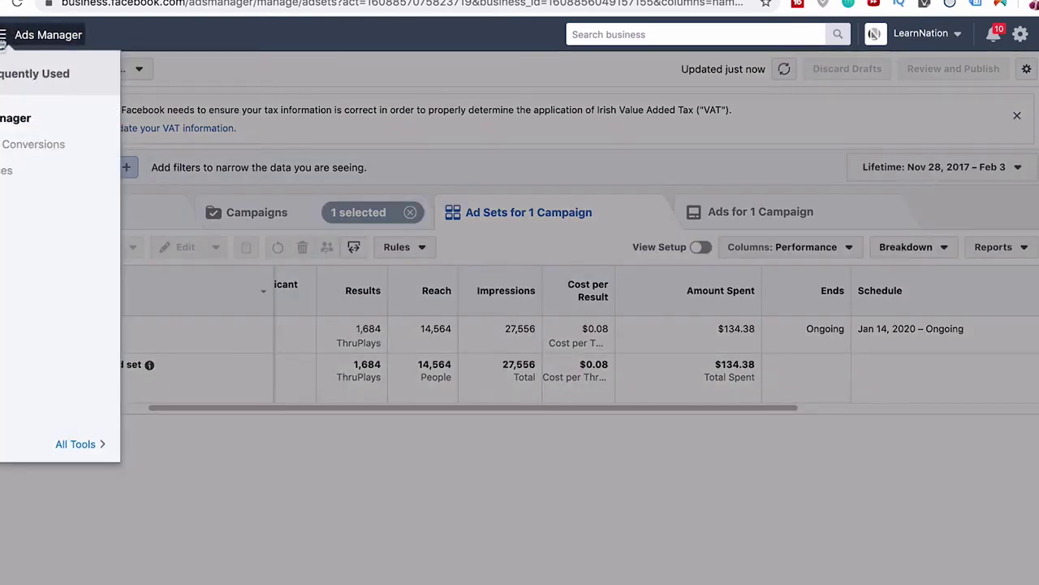
{"action": "left_click", "coordinate": [3, 170]}
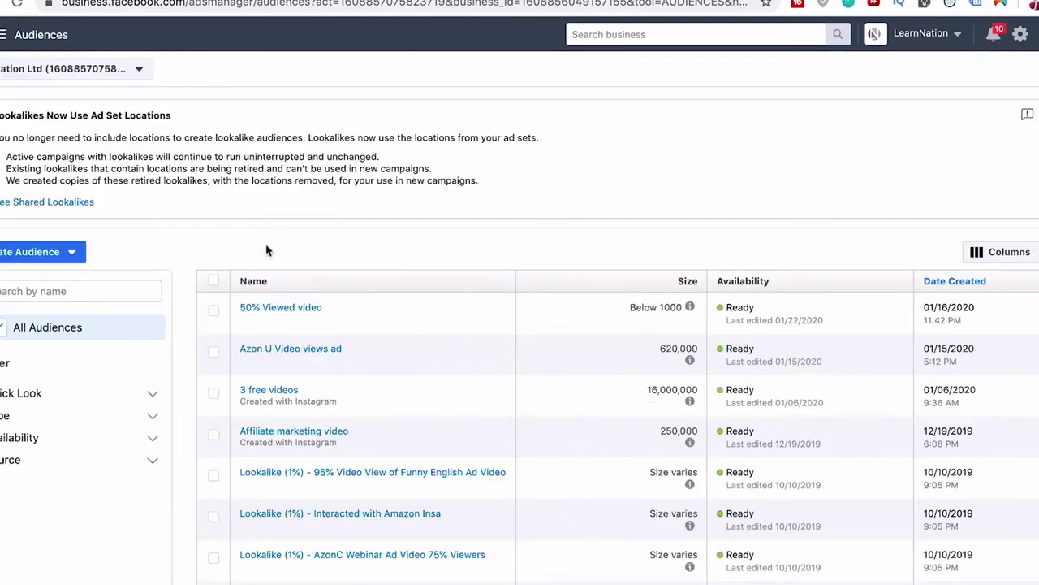
{"action": "left_click", "coordinate": [47, 255]}
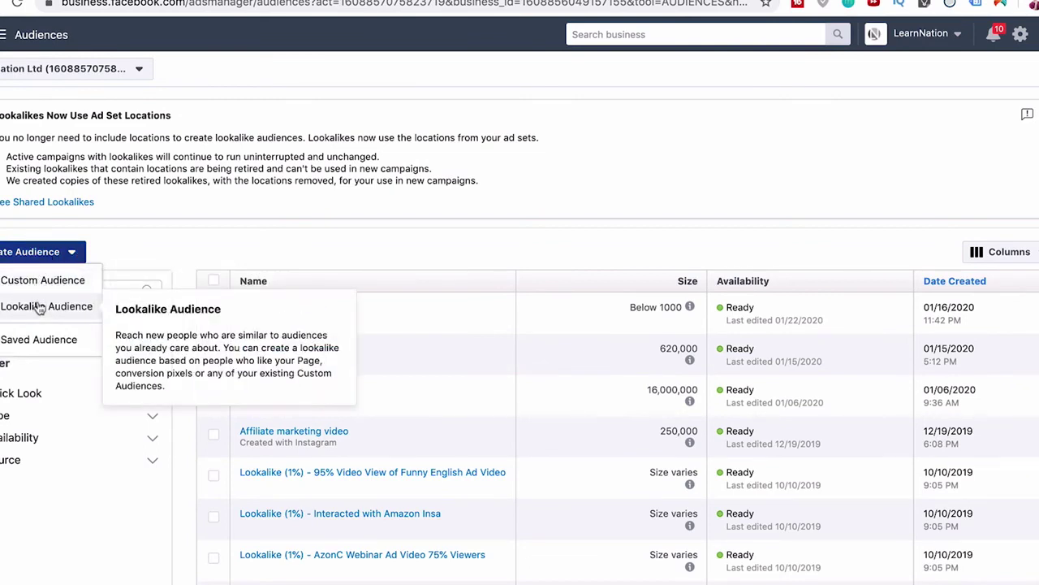
{"action": "left_click", "coordinate": [45, 284]}
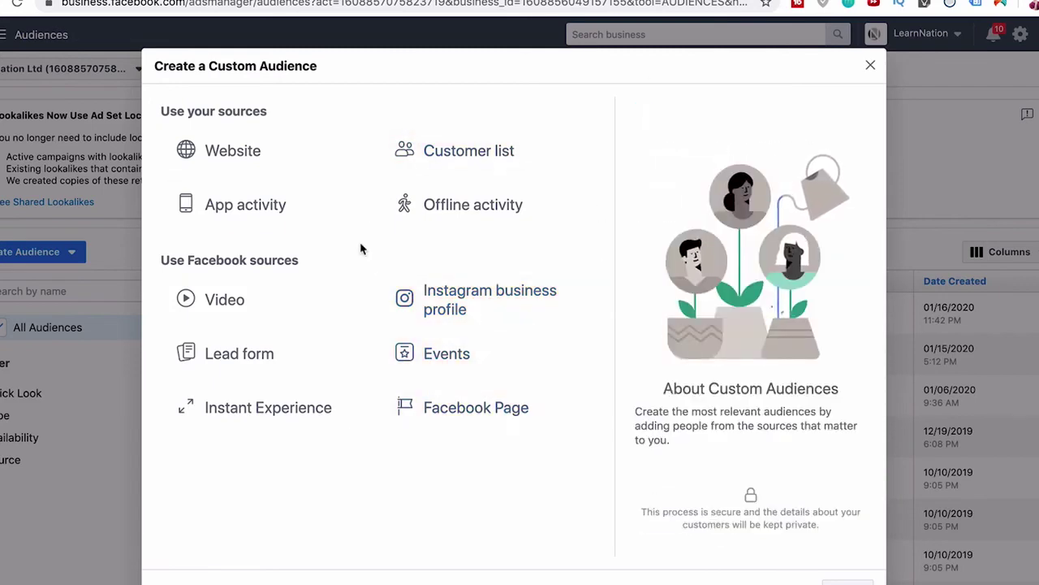
{"action": "key", "text": "Escape"}
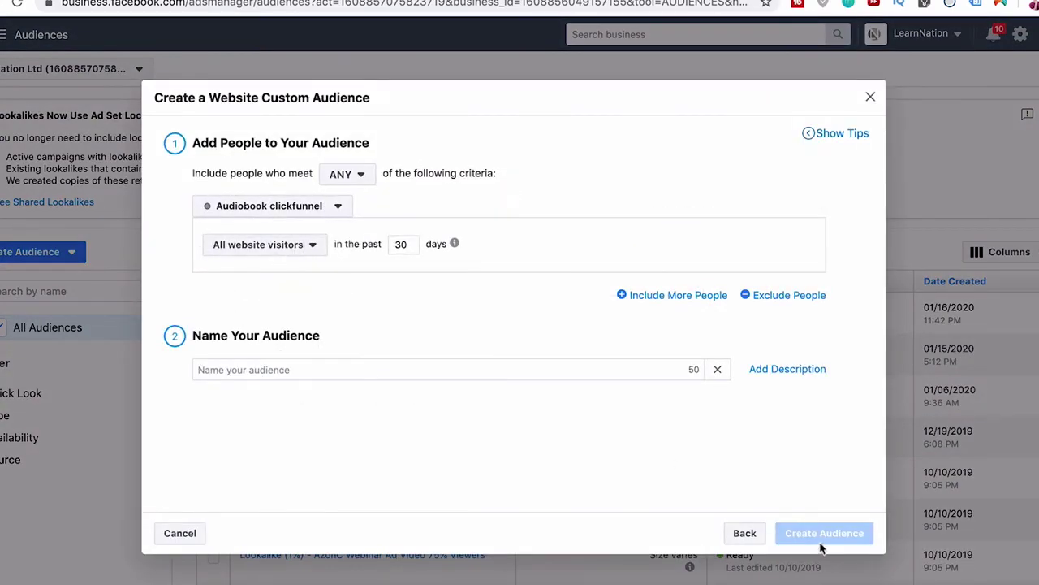
{"action": "left_click", "coordinate": [871, 97]}
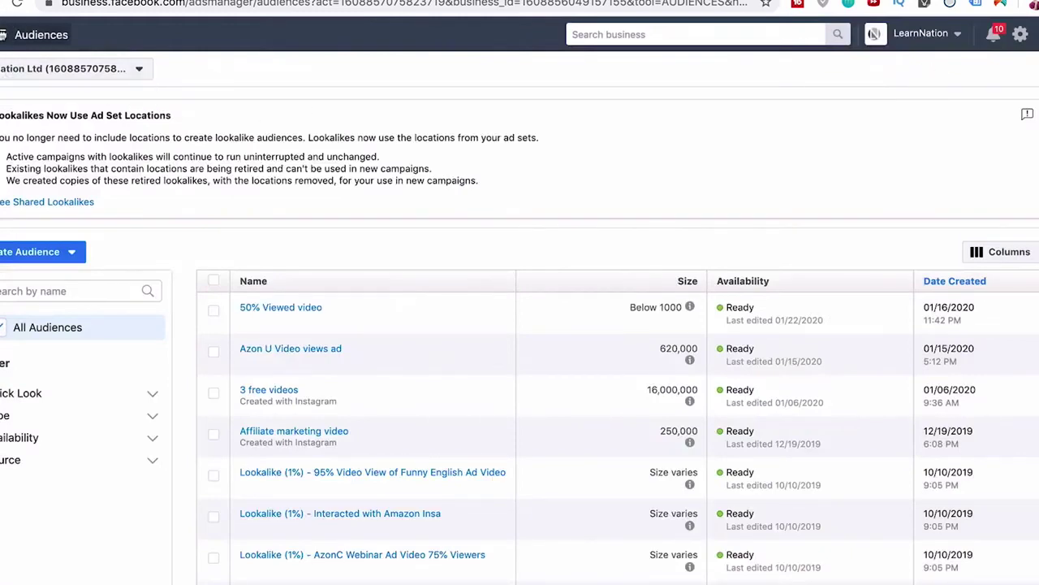
- Return to Ads Manager and start creating a new campaign, bringing up its marketing objectives
{"action": "left_click", "coordinate": [2, 32]}
{"action": "left_click", "coordinate": [17, 117]}
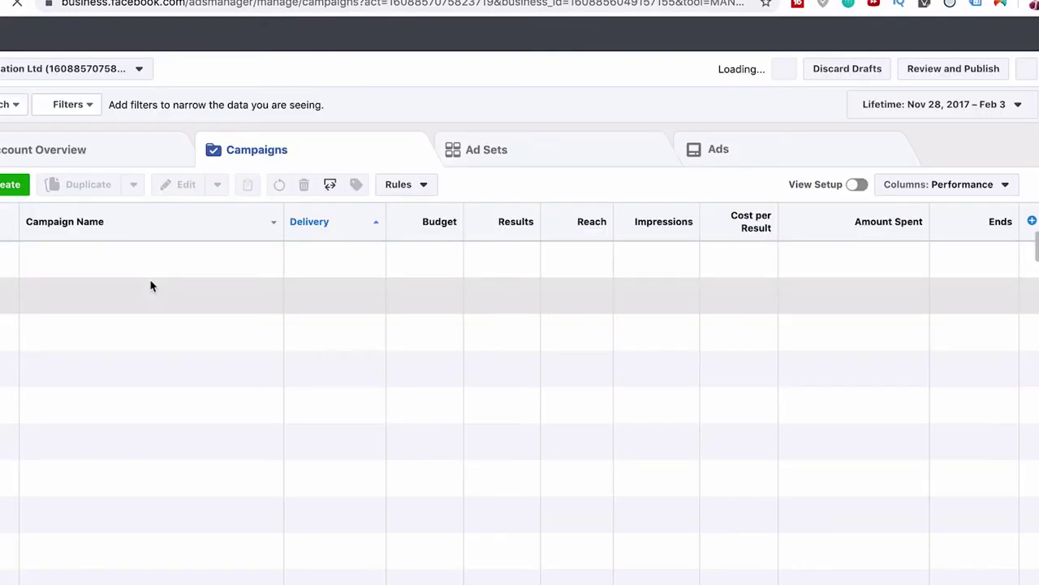
{"action": "left_click", "coordinate": [22, 182]}
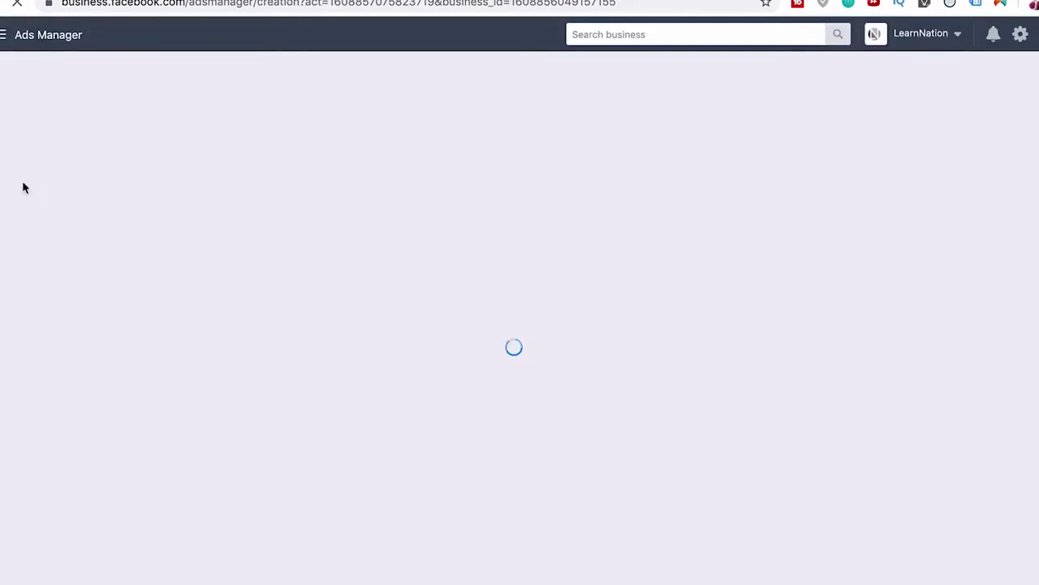
{"action": "scroll", "coordinate": [402, 470], "scroll_direction": "down", "scroll_amount": 2}
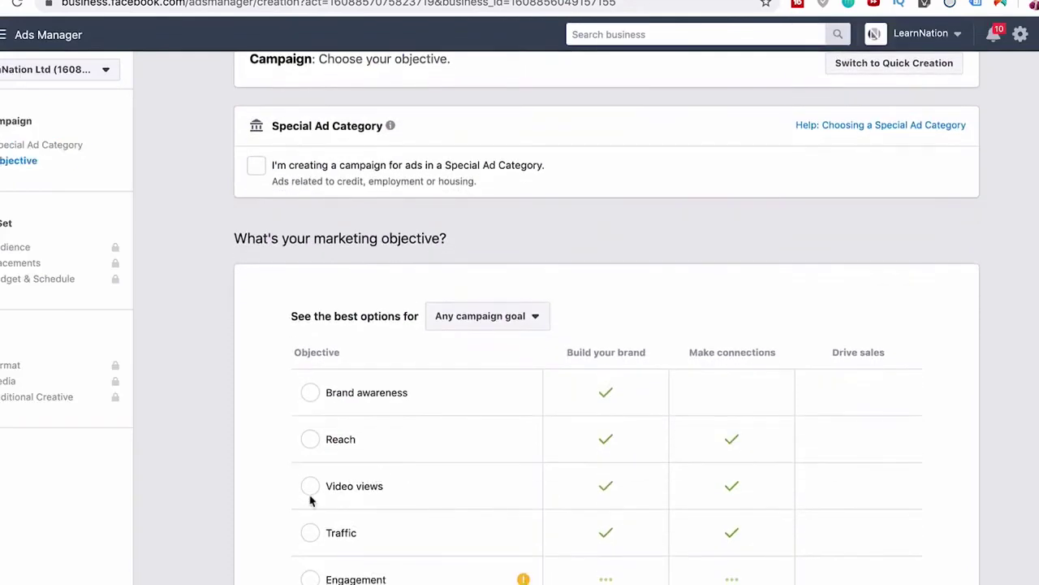
- Choose Video views as the marketing objective and continue to the ad set with the default campaign details
{"action": "left_click", "coordinate": [309, 489]}
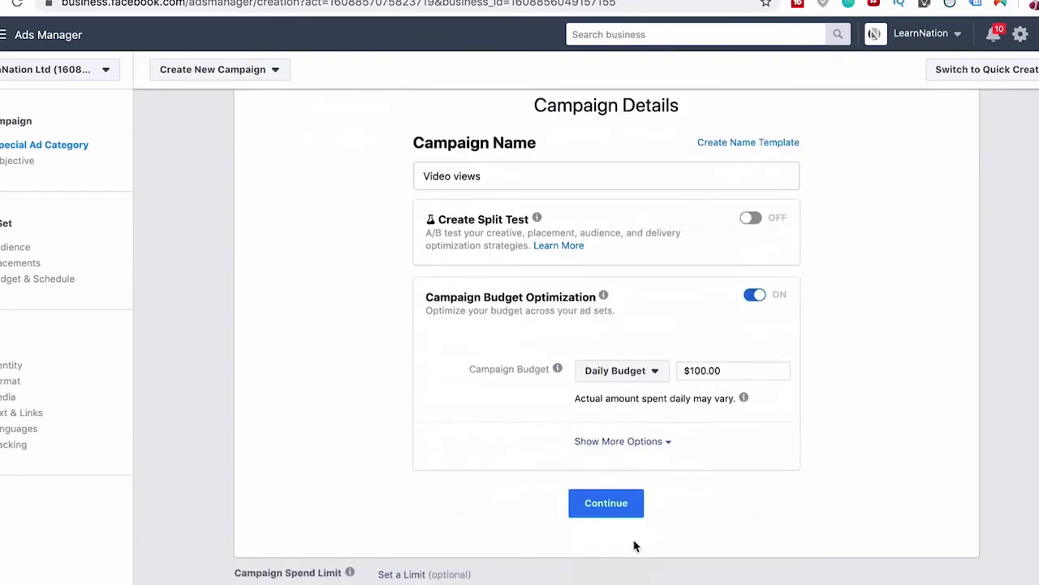
{"action": "left_click", "coordinate": [620, 512]}
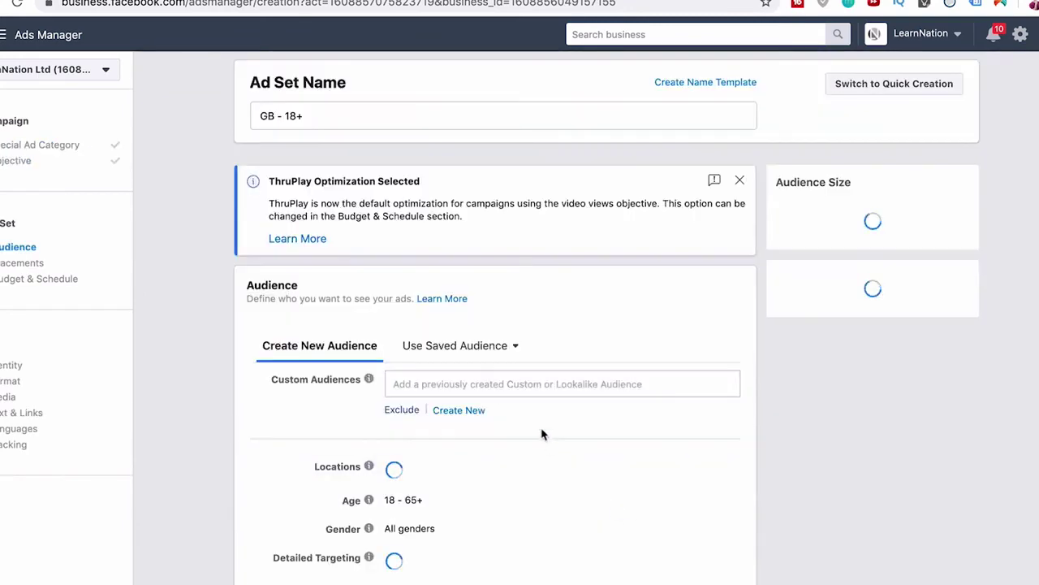
- Target the ad set at the existing custom audience "Funny English Video Re-uploaded (75% viewers)" and look over the remaining audience settings
{"action": "scroll", "coordinate": [426, 365], "scroll_direction": "down", "scroll_amount": 1}
{"action": "left_click", "coordinate": [437, 341]}
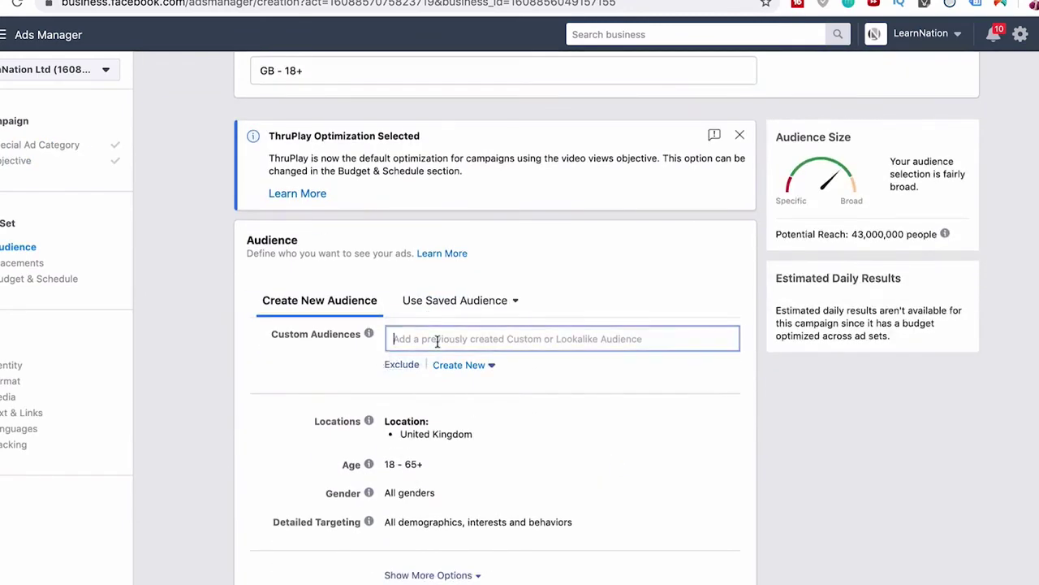
{"action": "left_click", "coordinate": [486, 338]}
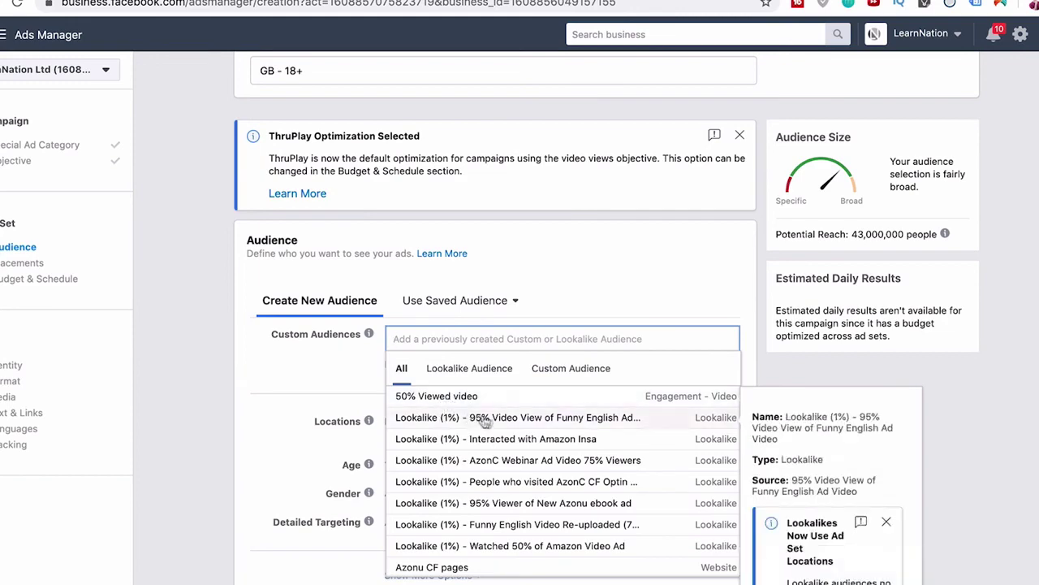
{"action": "scroll", "coordinate": [536, 432], "scroll_direction": "down", "scroll_amount": 6}
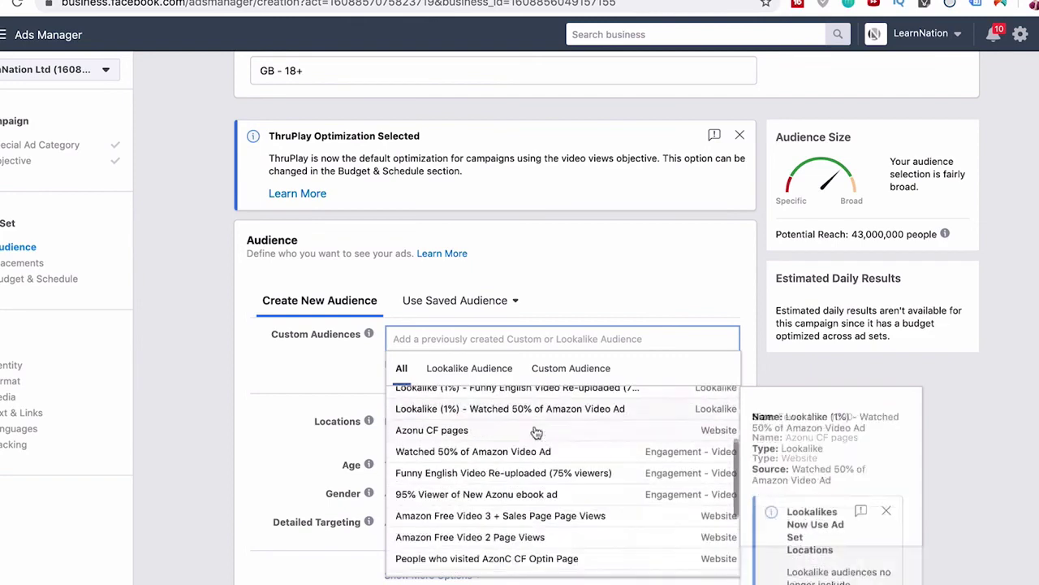
{"action": "scroll", "coordinate": [536, 432], "scroll_direction": "up", "scroll_amount": 3}
{"action": "scroll", "coordinate": [523, 431], "scroll_direction": "down", "scroll_amount": 1}
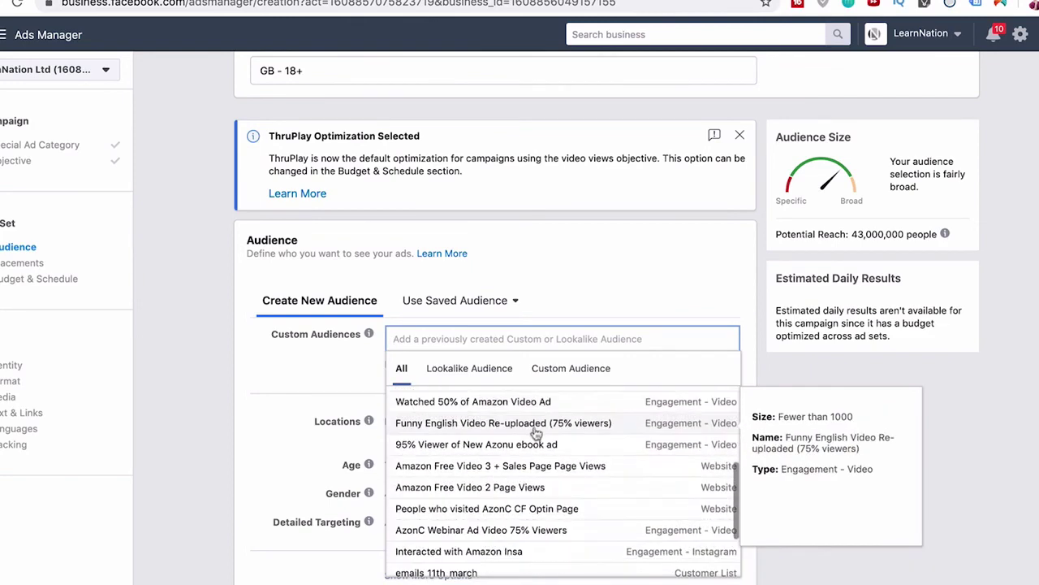
{"action": "left_click", "coordinate": [519, 427]}
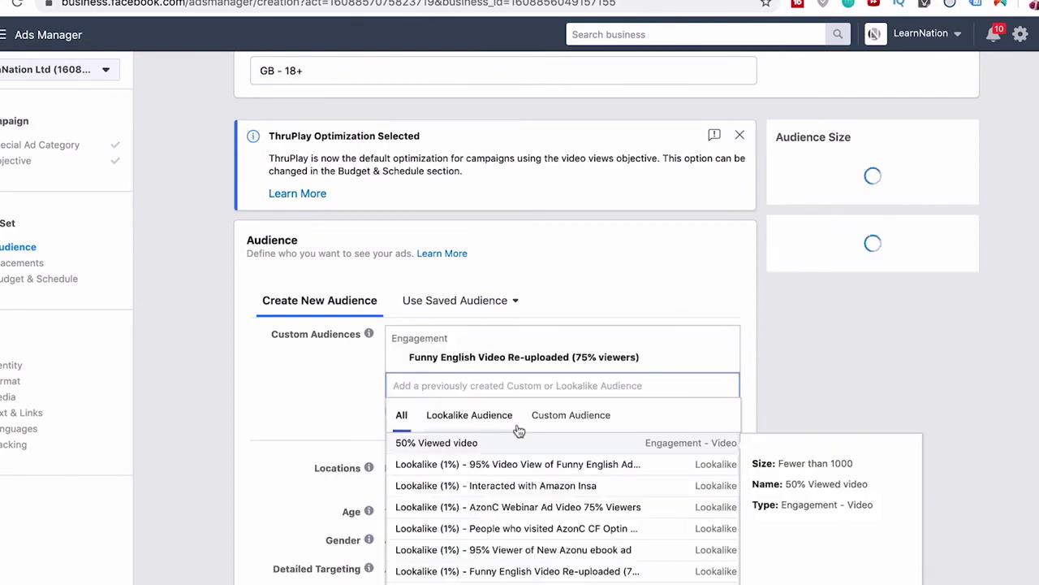
{"action": "left_click", "coordinate": [322, 415]}
{"action": "scroll", "coordinate": [321, 414], "scroll_direction": "down", "scroll_amount": 1}
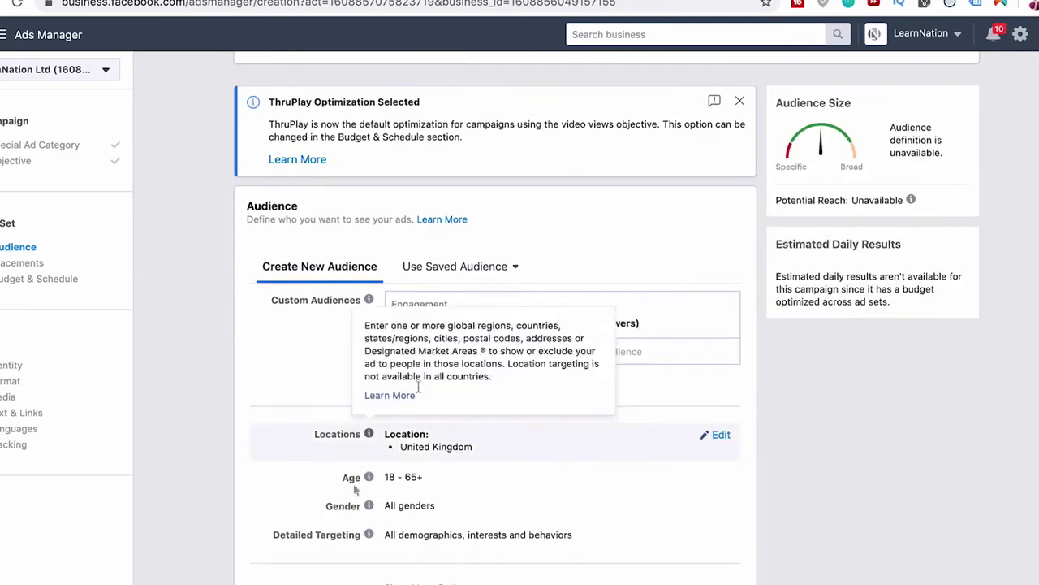
{"action": "scroll", "coordinate": [557, 333], "scroll_direction": "down", "scroll_amount": 8}
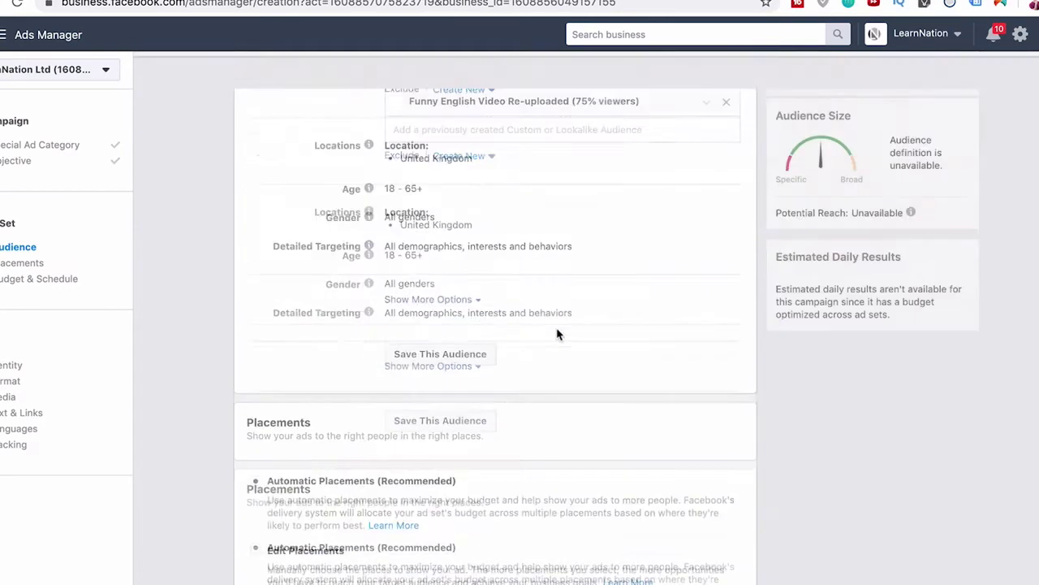